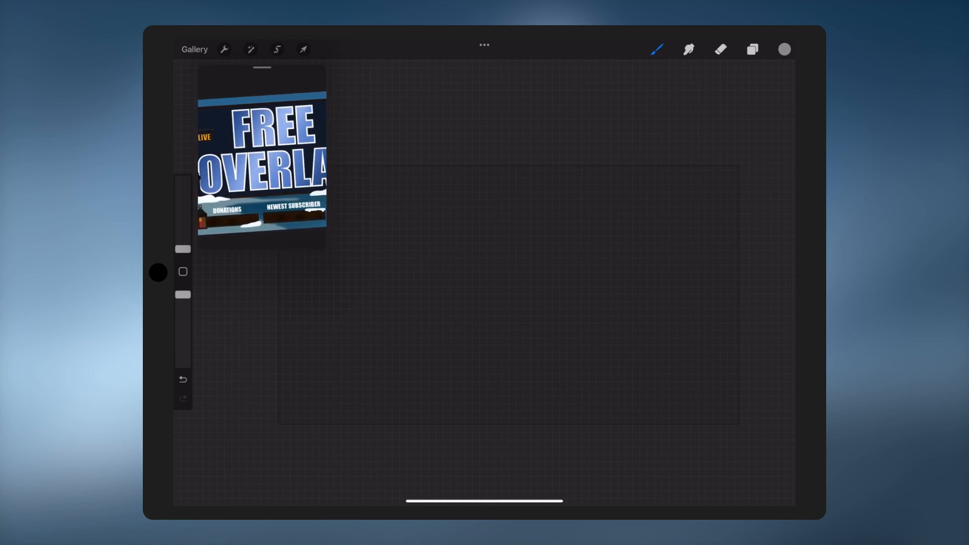
Sample the blue of the reference lettering and draw a straight horizontal line as the banner's top edge
{"action": "left_click", "coordinate": [236, 113]}
{"action": "left_click_drag", "start_coordinate": [428, 185], "coordinate": [655, 182]}
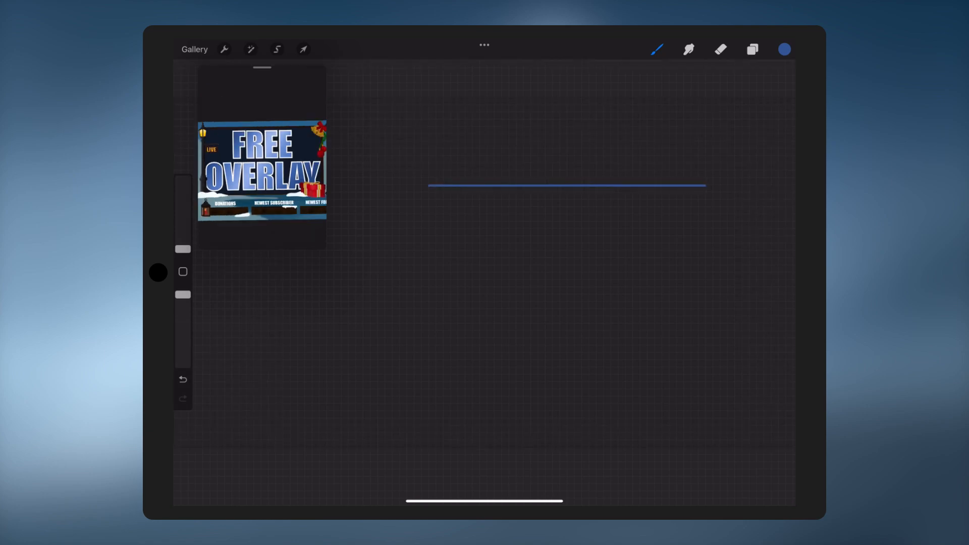
Duplicate the outline layer, flip the copy to close the banner's rectangle, and fill it with blue
{"action": "left_click", "coordinate": [752, 49]}
{"action": "left_click_drag", "start_coordinate": [737, 112], "coordinate": [655, 112]}
{"action": "left_click", "coordinate": [735, 112]}
{"action": "left_click", "coordinate": [303, 49]}
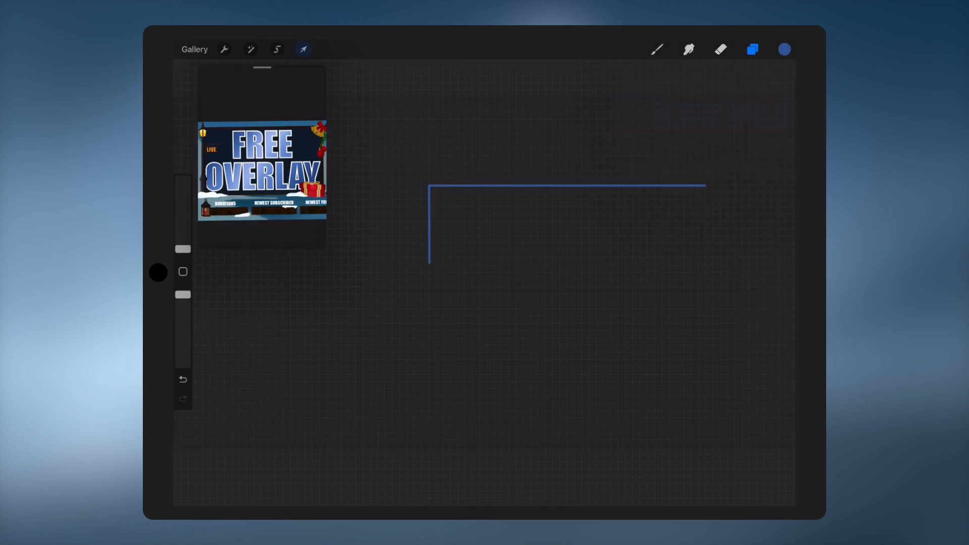
{"action": "left_click", "coordinate": [386, 483]}
{"action": "left_click", "coordinate": [304, 49]}
{"action": "left_click", "coordinate": [753, 49]}
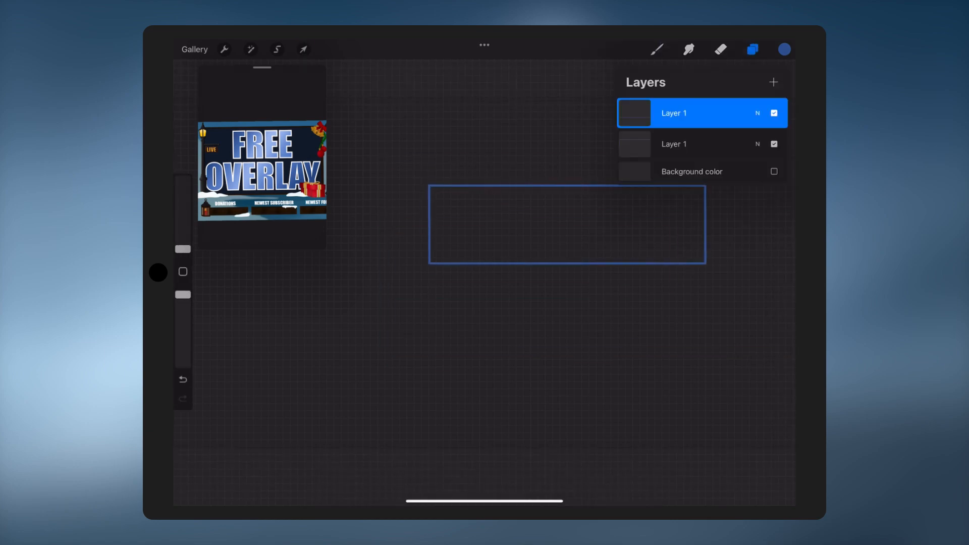
{"action": "left_click_drag", "start_coordinate": [784, 49], "coordinate": [567, 224]}
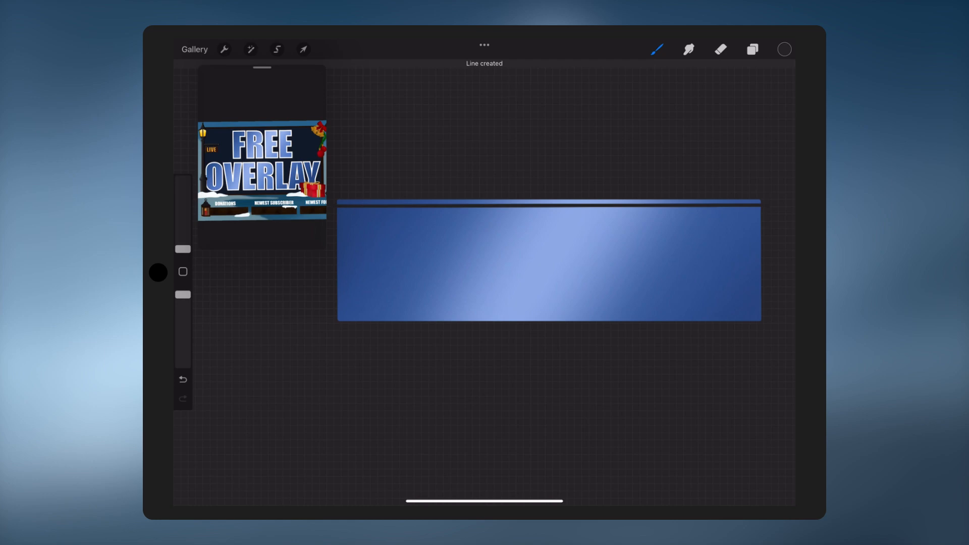
Position the dark rod lines along the banner's top edge and add pointed tips at the rod's ends
{"action": "left_click", "coordinate": [303, 49]}
{"action": "left_click_drag", "start_coordinate": [652, 197], "coordinate": [652, 193]}
{"action": "left_click_drag", "start_coordinate": [613, 263], "coordinate": [637, 281]}
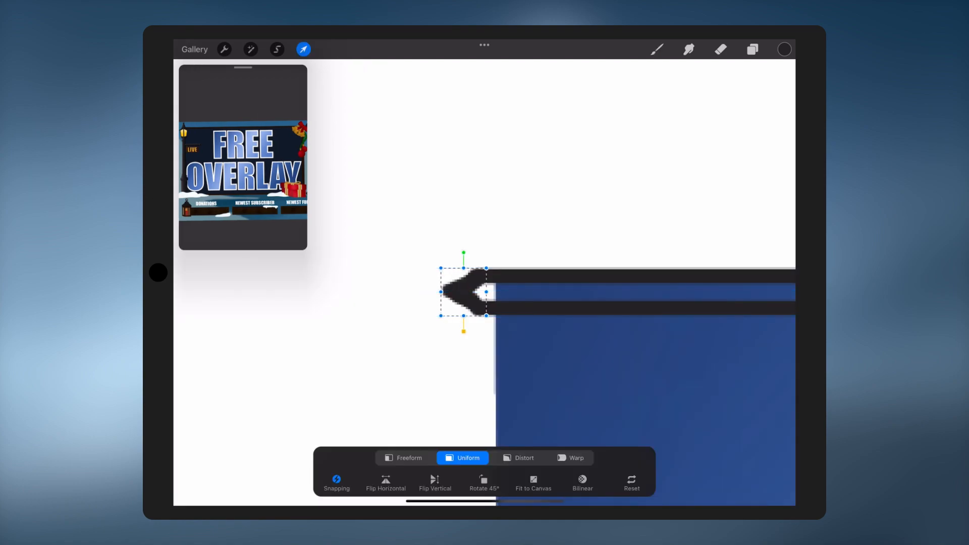
{"action": "left_click", "coordinate": [303, 49]}
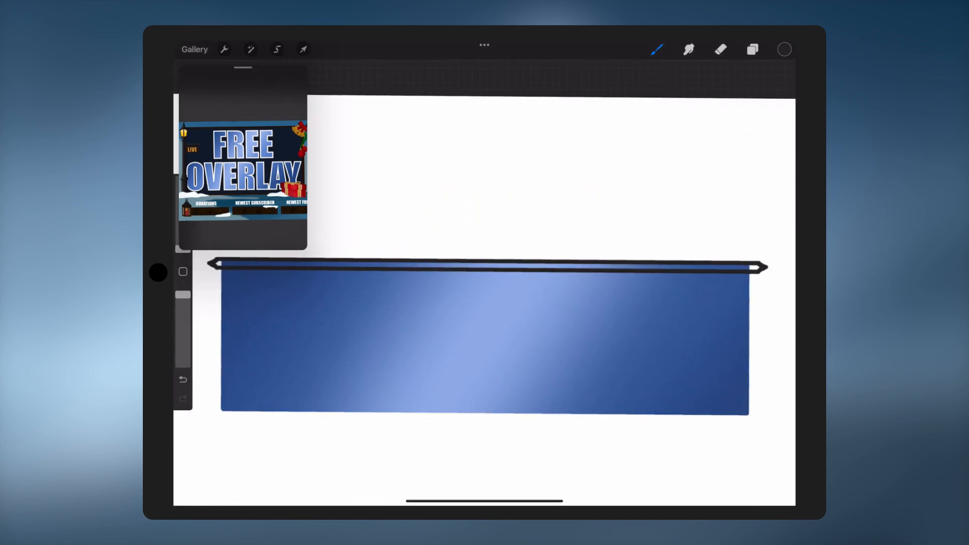
Merge the rod's outline layers and fill the rod with dark grey
{"action": "left_click", "coordinate": [752, 49]}
{"action": "left_click_drag", "start_coordinate": [674, 113], "coordinate": [674, 154]}
{"action": "left_click_drag", "start_coordinate": [785, 49], "coordinate": [662, 265]}
Add round knobs to both tips of the rod and soften its shading slightly with Gaussian Blur
{"action": "scroll", "coordinate": [742, 264], "scroll_direction": "up", "scroll_amount": 5}
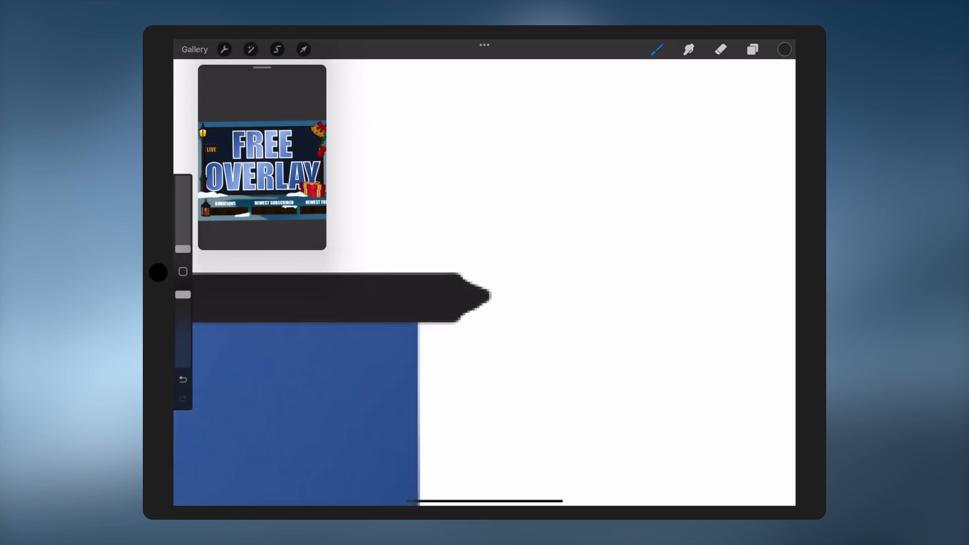
{"action": "left_click_drag", "start_coordinate": [491, 291], "coordinate": [552, 277]}
{"action": "left_click", "coordinate": [303, 49]}
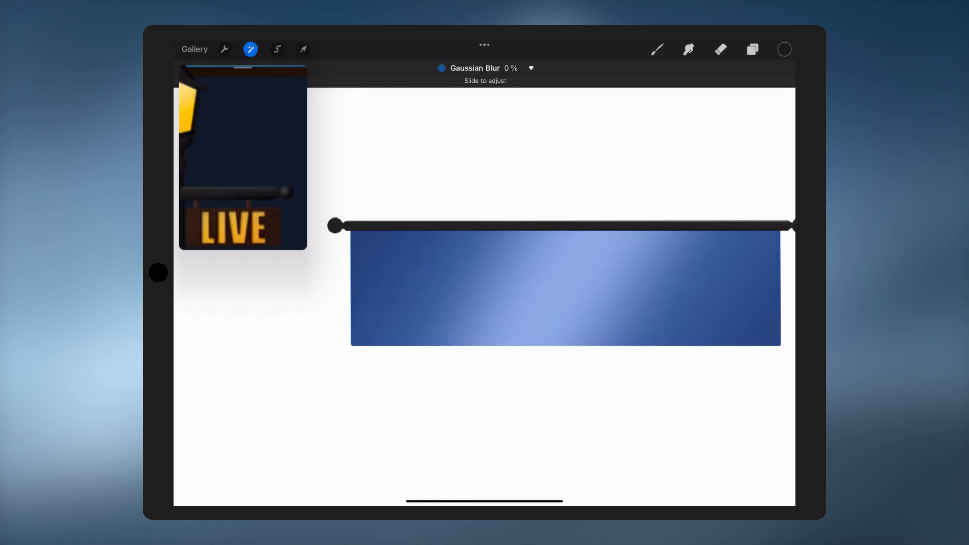
{"action": "scroll", "coordinate": [484, 273], "scroll_direction": "up", "scroll_amount": 5}
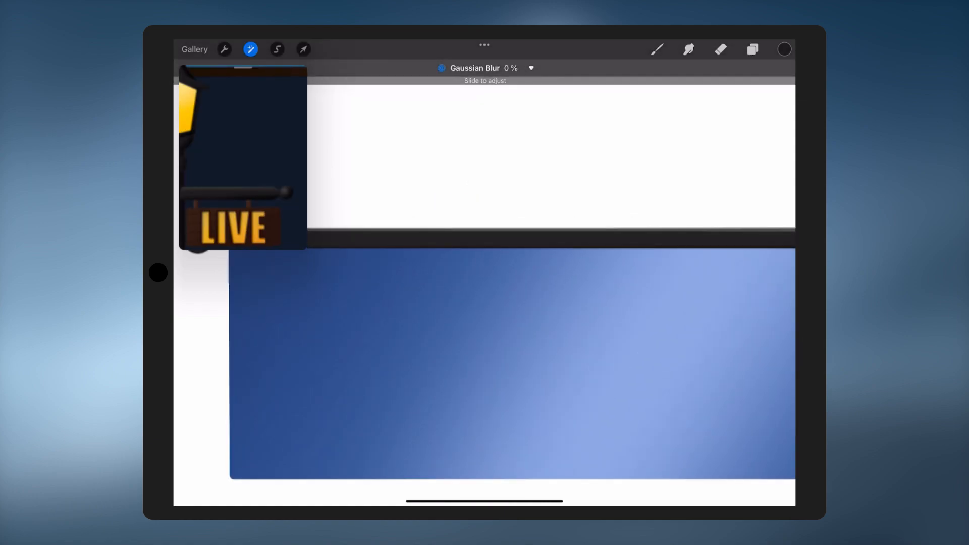
{"action": "left_click_drag", "start_coordinate": [484, 272], "coordinate": [491, 272]}
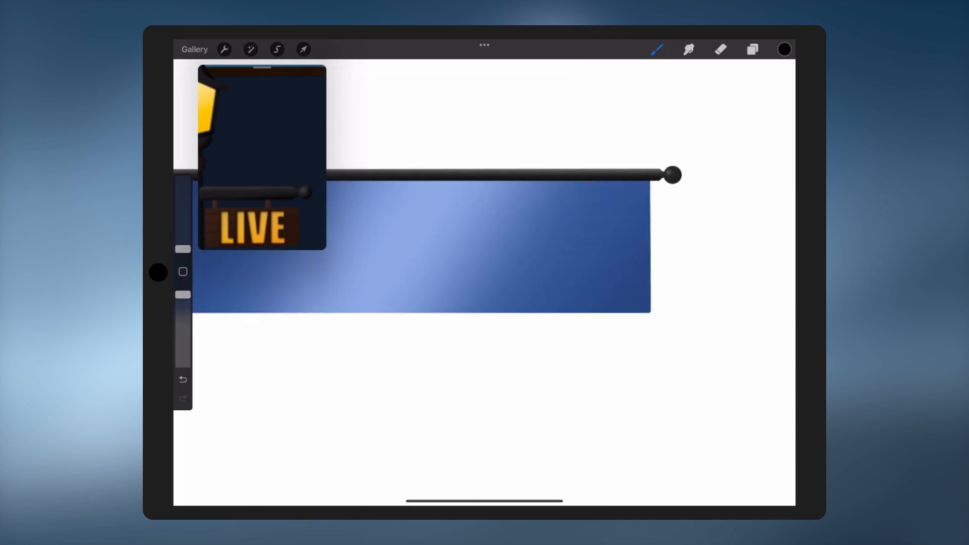
Move a copy of the finished rod down to the banner's bottom edge
{"action": "scroll", "coordinate": [484, 272], "scroll_direction": "down", "scroll_amount": 3}
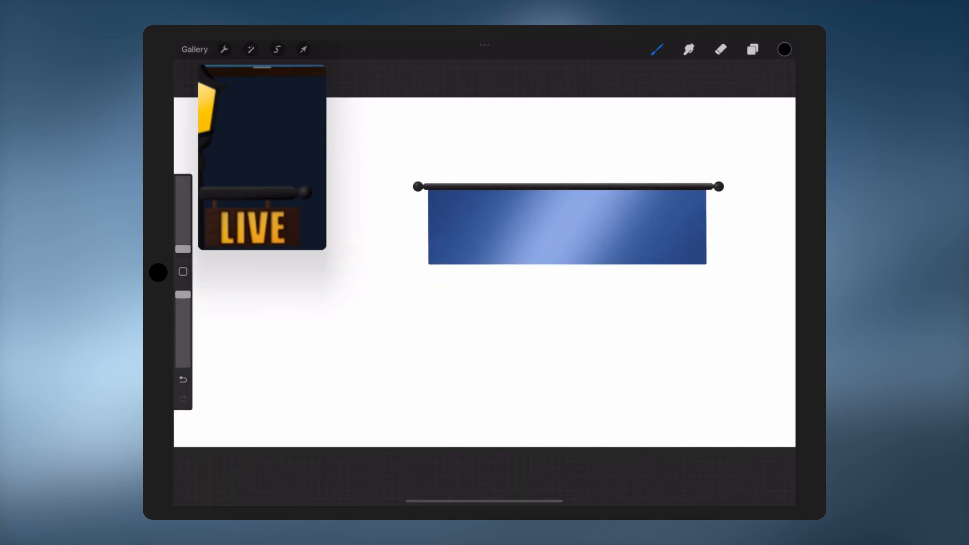
{"action": "left_click", "coordinate": [303, 49]}
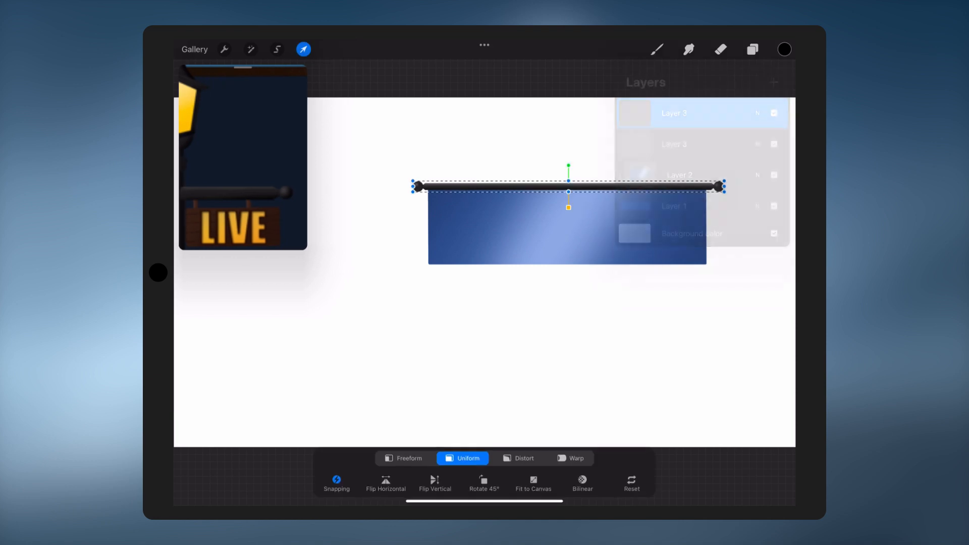
{"action": "left_click_drag", "start_coordinate": [568, 187], "coordinate": [566, 264]}
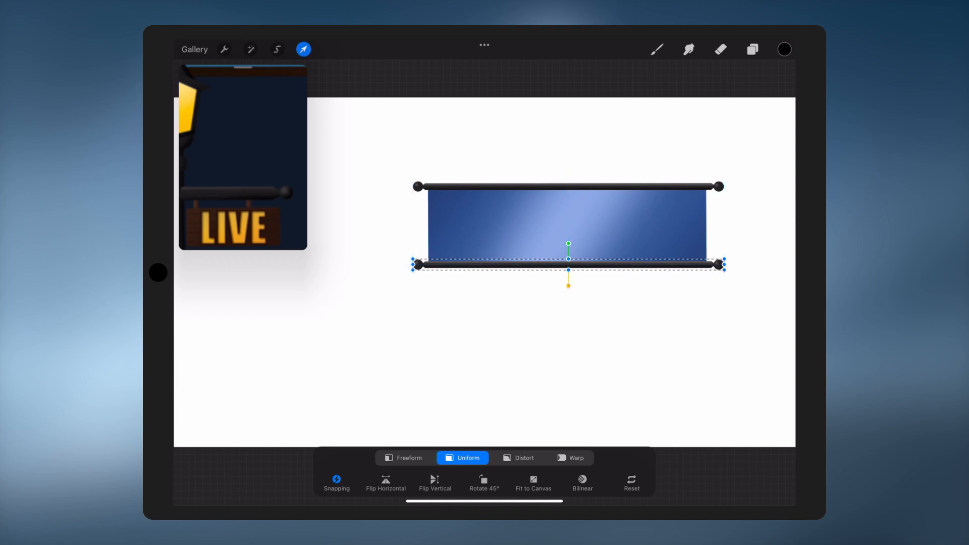
{"action": "left_click", "coordinate": [304, 49]}
Add the text "New Follower" on the banner and set its font to Impact
{"action": "scroll", "coordinate": [485, 272], "scroll_direction": "down", "scroll_amount": 1}
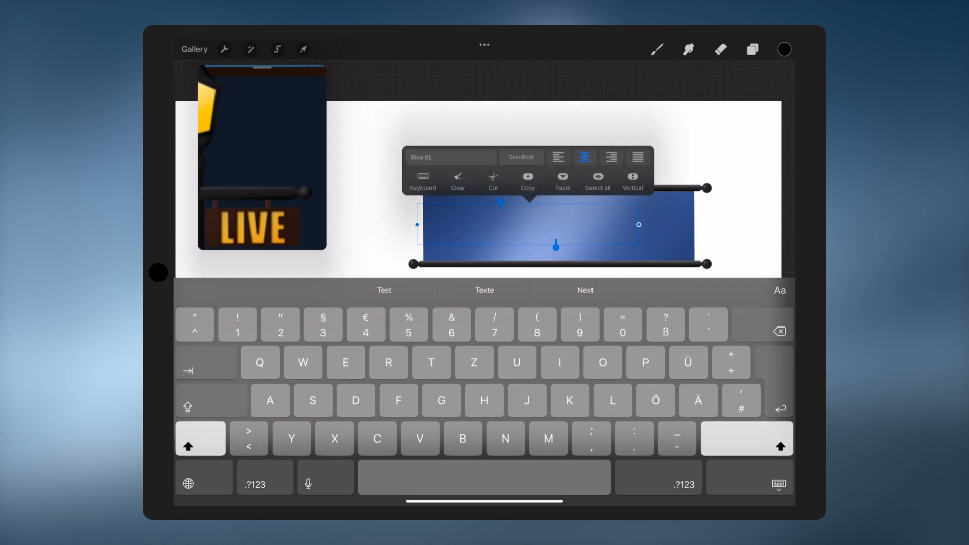
{"action": "type", "text": "E "}
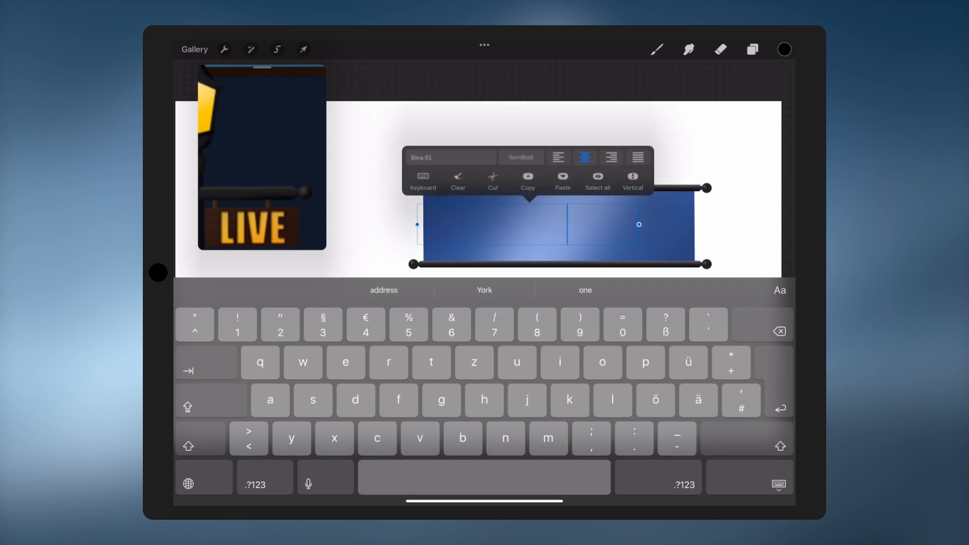
{"action": "type", "text": "Follower"}
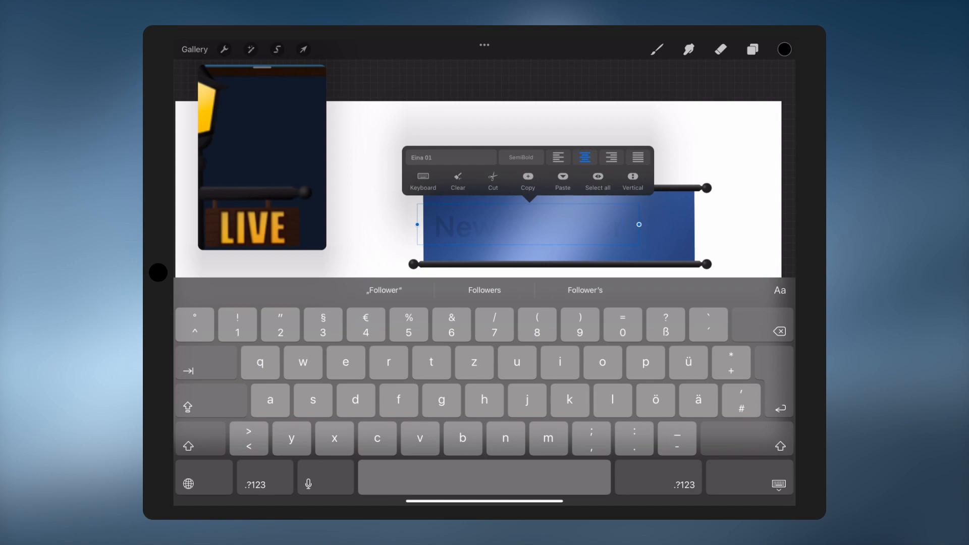
{"action": "left_click", "coordinate": [451, 157]}
{"action": "left_click", "coordinate": [222, 412]}
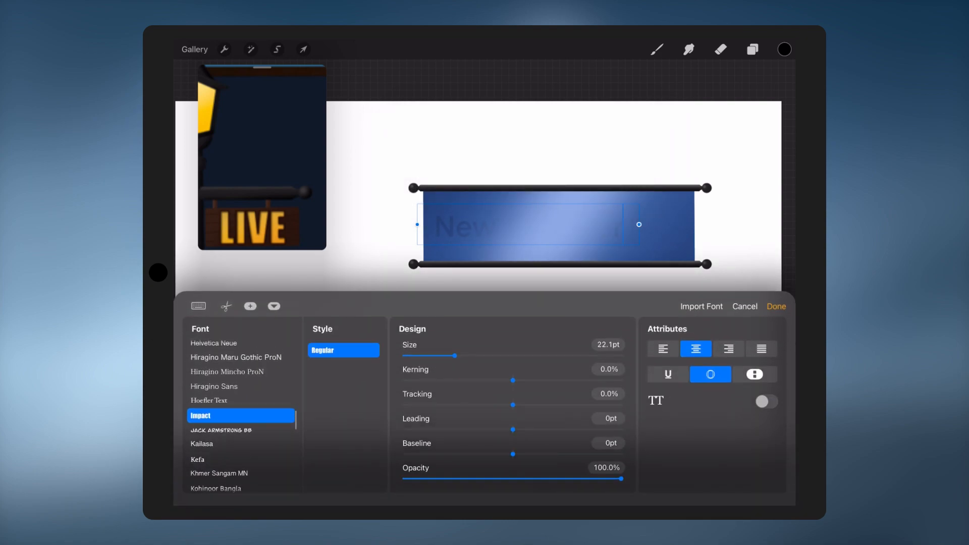
{"action": "left_click", "coordinate": [777, 307]}
Move the New Follower layer above Layer 2 and shrink the text at the top centre of the banner
{"action": "left_click", "coordinate": [752, 49]}
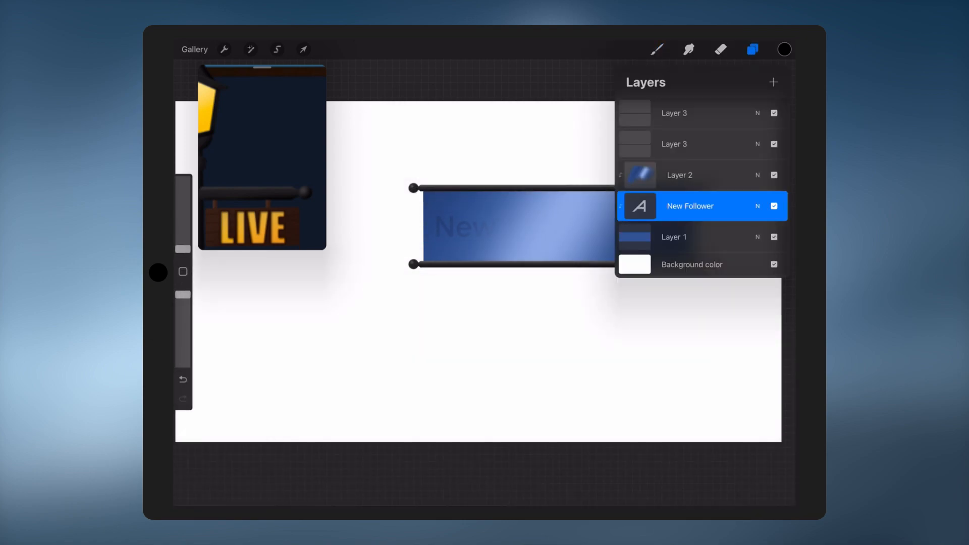
{"action": "left_click_drag", "start_coordinate": [689, 206], "coordinate": [689, 174]}
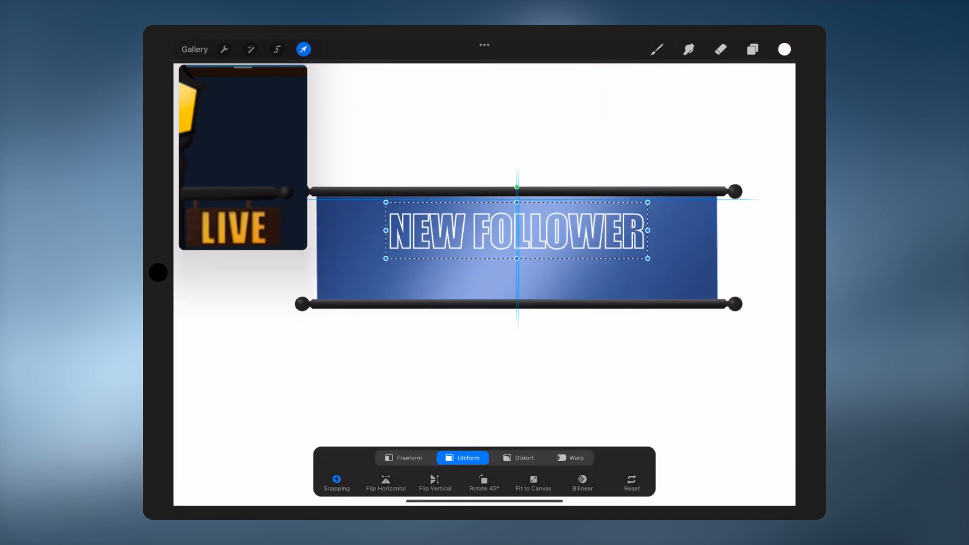
{"action": "left_click_drag", "start_coordinate": [516, 259], "coordinate": [517, 232]}
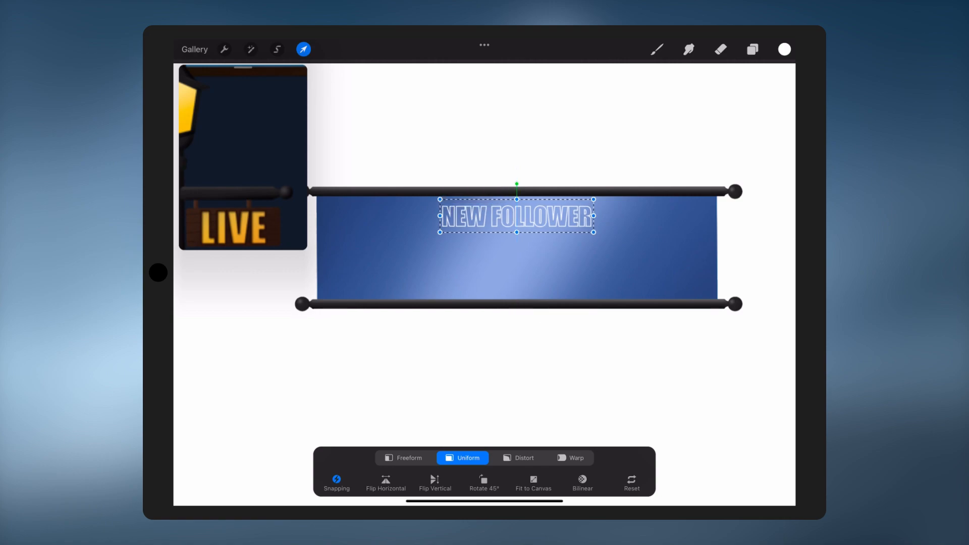
Duplicate the NEW FOLLOWER layer and turn off the outline style on the lower copy to make its letters solid
{"action": "left_click", "coordinate": [752, 49]}
{"action": "left_click_drag", "start_coordinate": [731, 175], "coordinate": [656, 175]}
{"action": "left_click", "coordinate": [727, 175]}
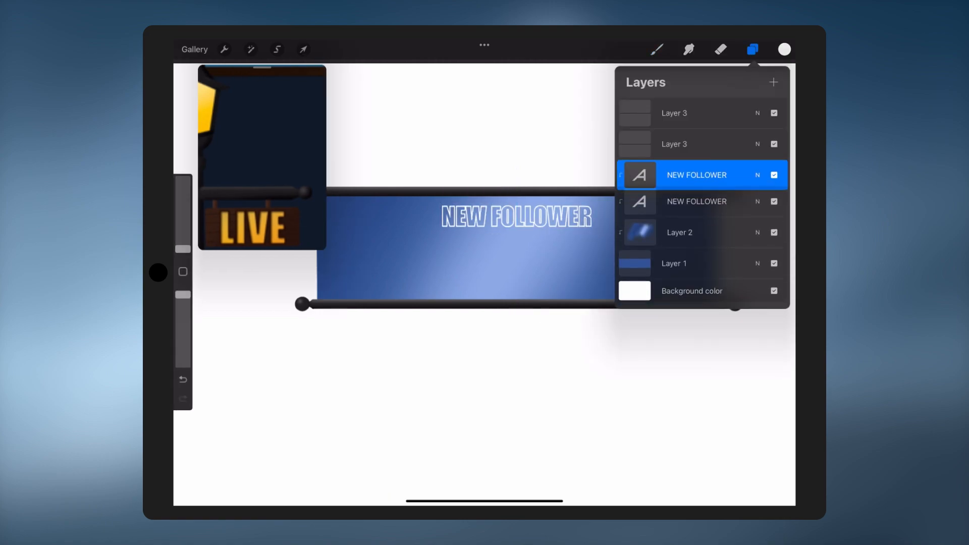
{"action": "left_click", "coordinate": [696, 205]}
{"action": "left_click", "coordinate": [696, 206]}
{"action": "left_click", "coordinate": [576, 215]}
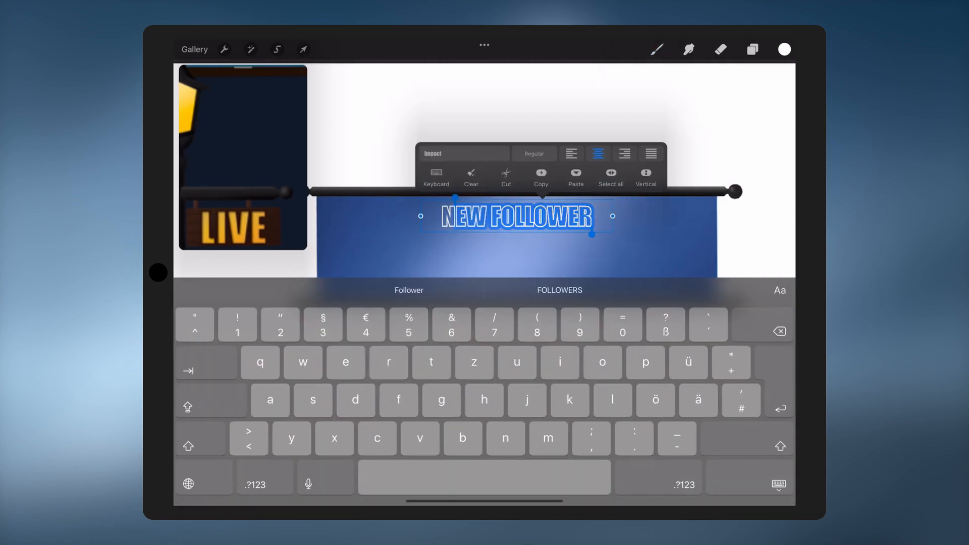
{"action": "left_click", "coordinate": [778, 287]}
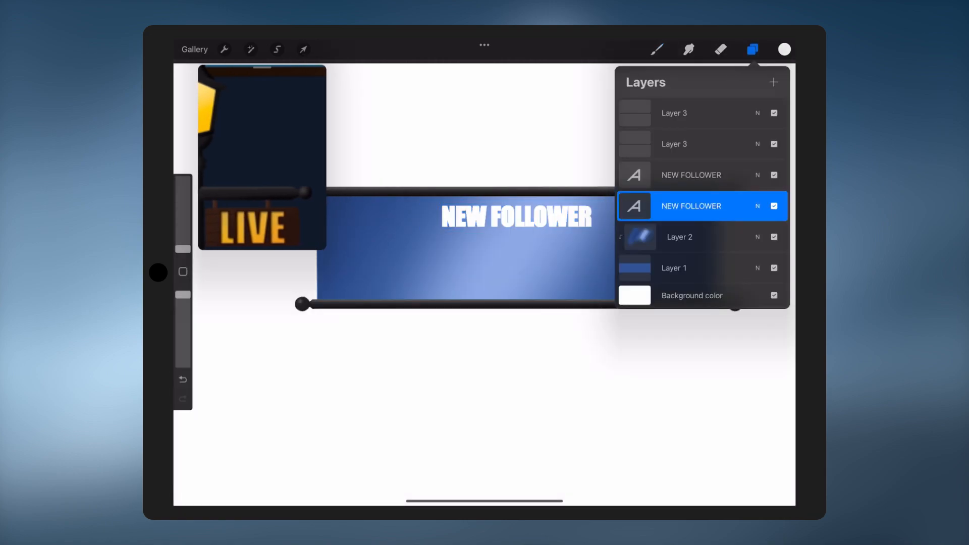
Move the solid NEW FOLLOWER layer beneath Layer 2 and clip the gradient to the letters
{"action": "left_click_drag", "start_coordinate": [702, 206], "coordinate": [701, 242]}
{"action": "left_click", "coordinate": [697, 206]}
{"action": "left_click", "coordinate": [696, 206]}
{"action": "left_click", "coordinate": [565, 217]}
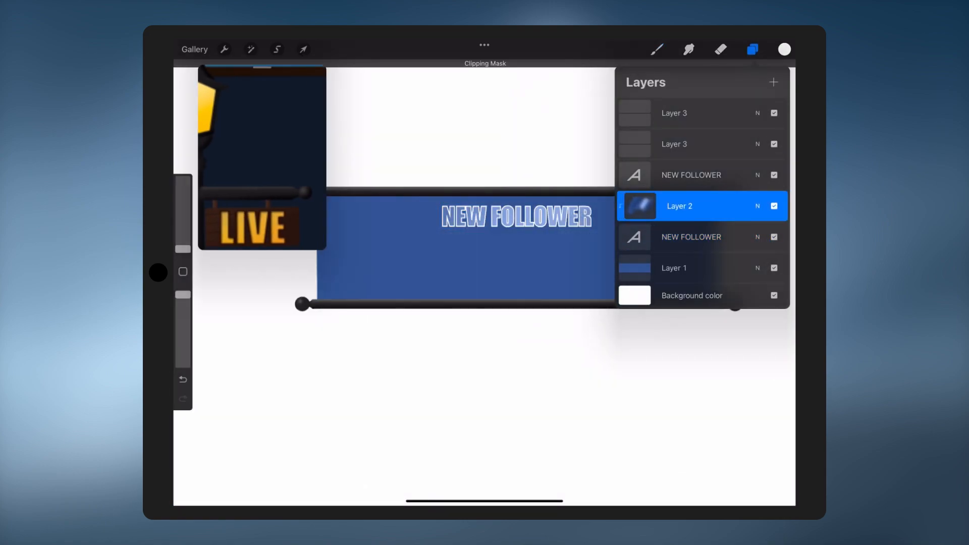
Try to fit Layer 2's gradient over the NEW FOLLOWER text by scaling and repositioning it
{"action": "left_click", "coordinate": [303, 49]}
{"action": "left_click", "coordinate": [303, 49]}
{"action": "left_click", "coordinate": [304, 49]}
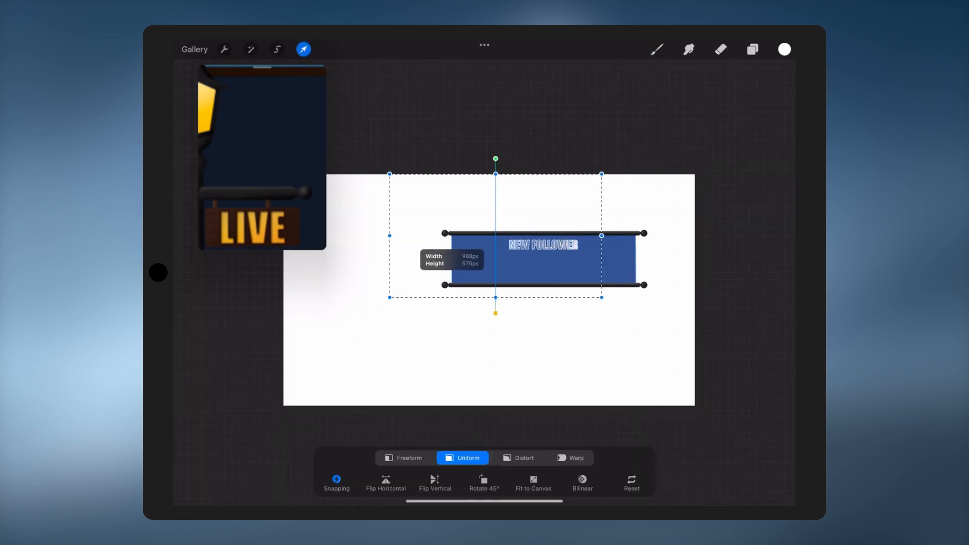
{"action": "left_click_drag", "start_coordinate": [539, 259], "coordinate": [540, 255]}
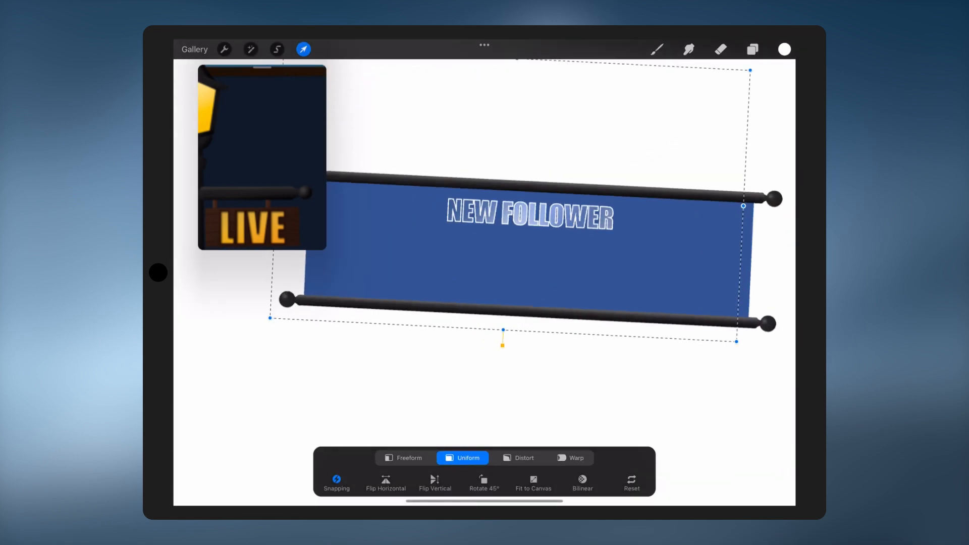
{"action": "mouse_move", "coordinate": [506, 194]}
{"action": "left_mouse_down"}
{"action": "mouse_move", "coordinate": [529, 208]}
{"action": "mouse_move", "coordinate": [510, 208]}
{"action": "left_mouse_up"}
{"action": "left_click_drag", "start_coordinate": [277, 344], "coordinate": [204, 415]}
{"action": "left_click", "coordinate": [303, 49]}
Delete the Layer 2 gradient and recolour the banner's base on Layer 1 dark brown
{"action": "left_click", "coordinate": [752, 49]}
{"action": "left_click_drag", "start_coordinate": [746, 206], "coordinate": [656, 206]}
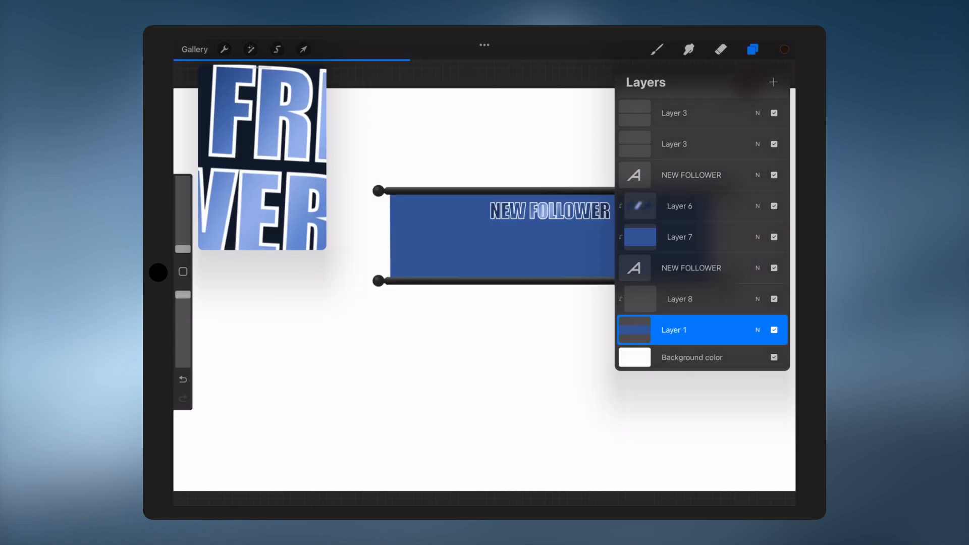
{"action": "left_click_drag", "start_coordinate": [785, 49], "coordinate": [651, 233]}
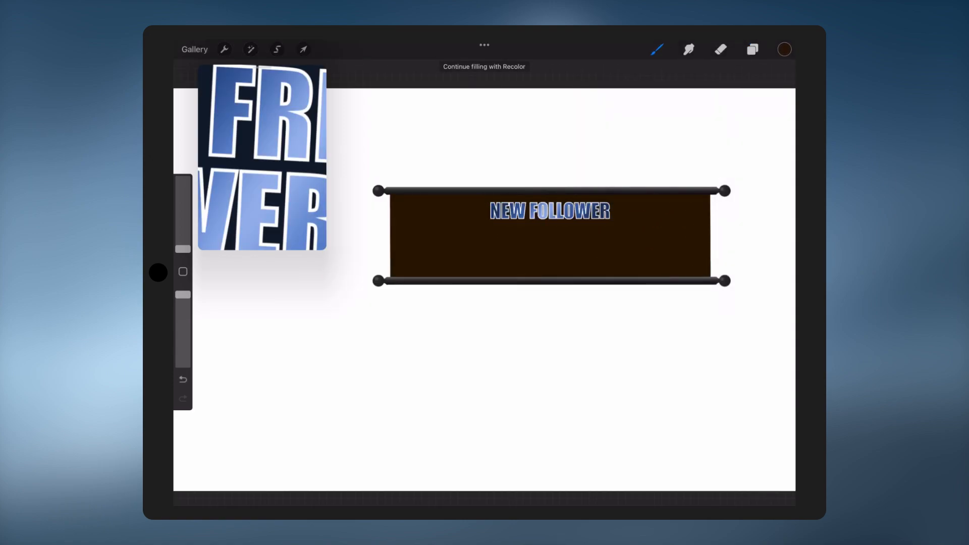
{"action": "left_click", "coordinate": [784, 49]}
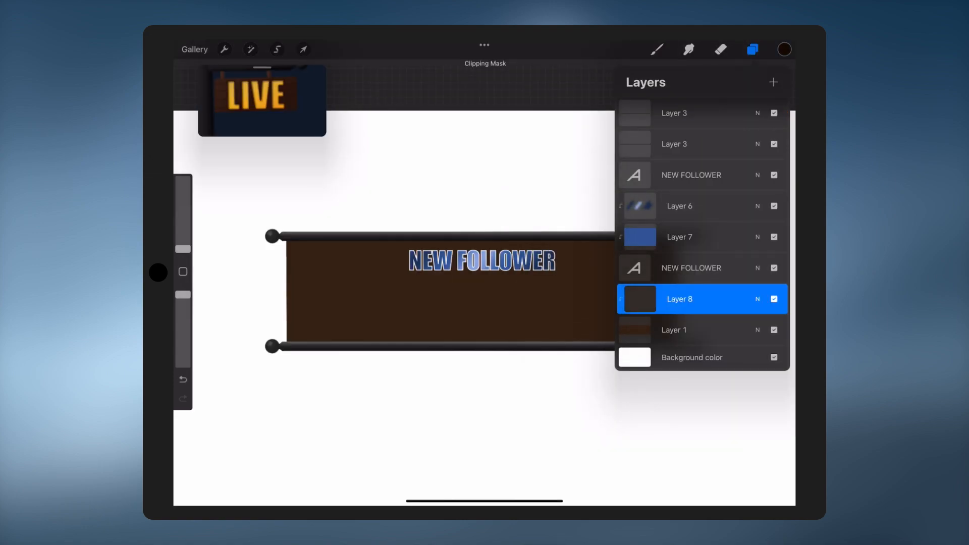
Draw dark wood-grain lines across the banner on Layer 8 with a larger brush, and recolour the banner reddish brown
{"action": "left_click", "coordinate": [752, 49]}
{"action": "left_click_drag", "start_coordinate": [182, 249], "coordinate": [182, 223]}
{"action": "left_click_drag", "start_coordinate": [287, 260], "coordinate": [389, 264]}
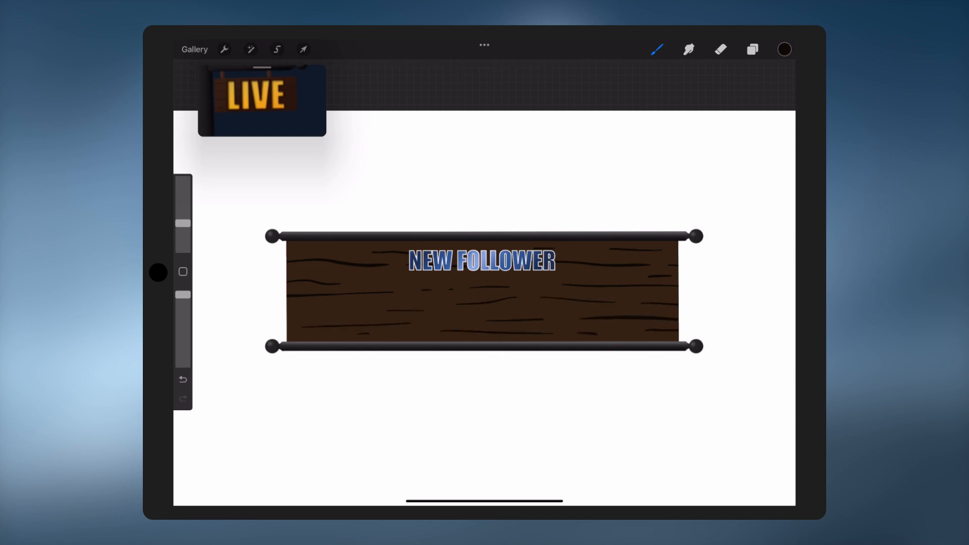
{"action": "left_click_drag", "start_coordinate": [784, 49], "coordinate": [555, 302]}
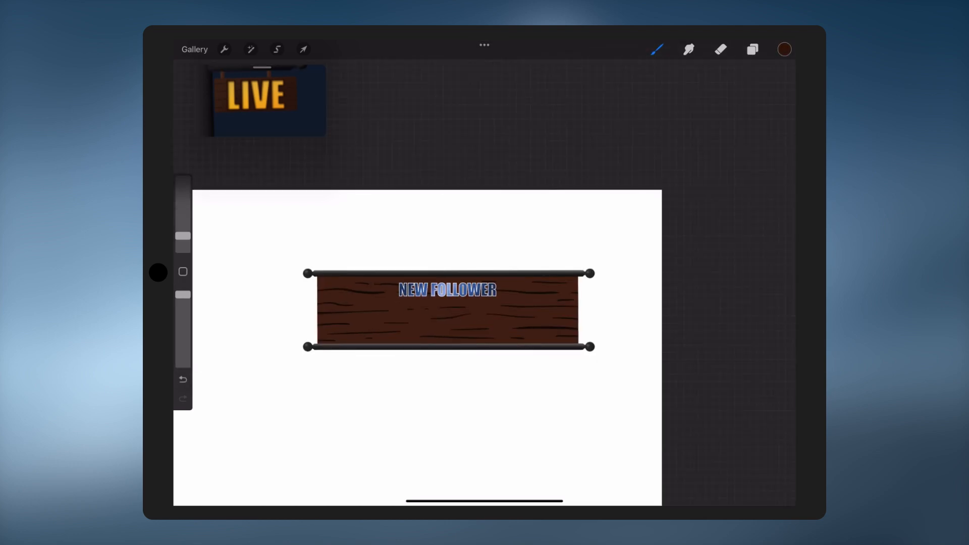
Paint a dark diagonal shadow on the banner's right side and a lighter brown highlight on its left side
{"action": "left_click_drag", "start_coordinate": [555, 278], "coordinate": [568, 335]}
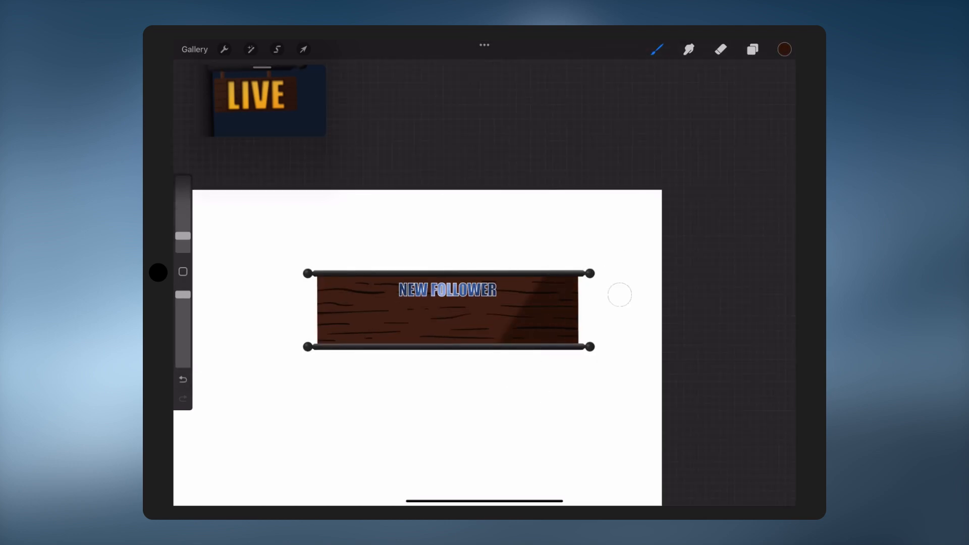
{"action": "left_click", "coordinate": [784, 49]}
{"action": "left_click", "coordinate": [714, 192]}
{"action": "left_click", "coordinate": [290, 335]}
{"action": "left_click_drag", "start_coordinate": [316, 336], "coordinate": [356, 280]}
Blend the banner's shadow and highlight with Gaussian Blur
{"action": "left_click", "coordinate": [251, 48]}
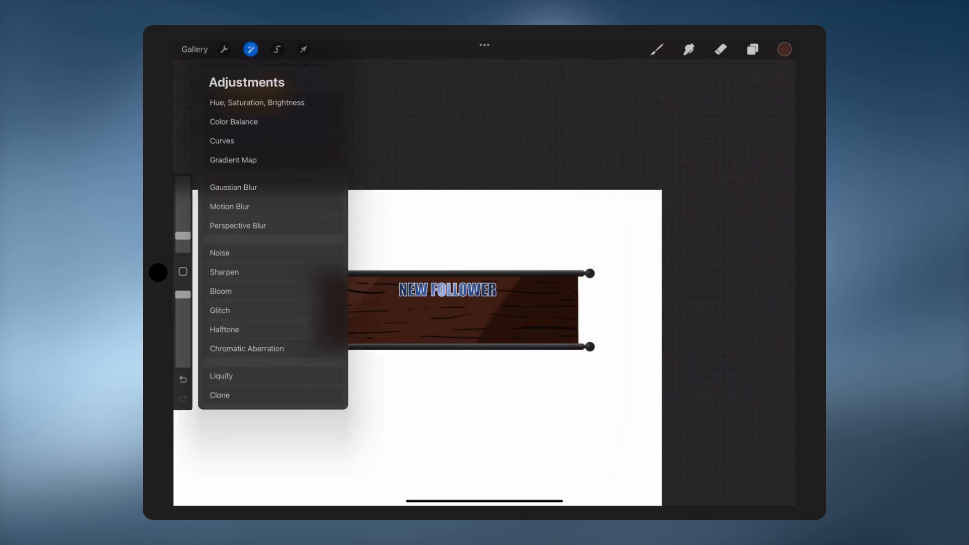
{"action": "left_click", "coordinate": [234, 187]}
{"action": "left_click_drag", "start_coordinate": [404, 404], "coordinate": [447, 403]}
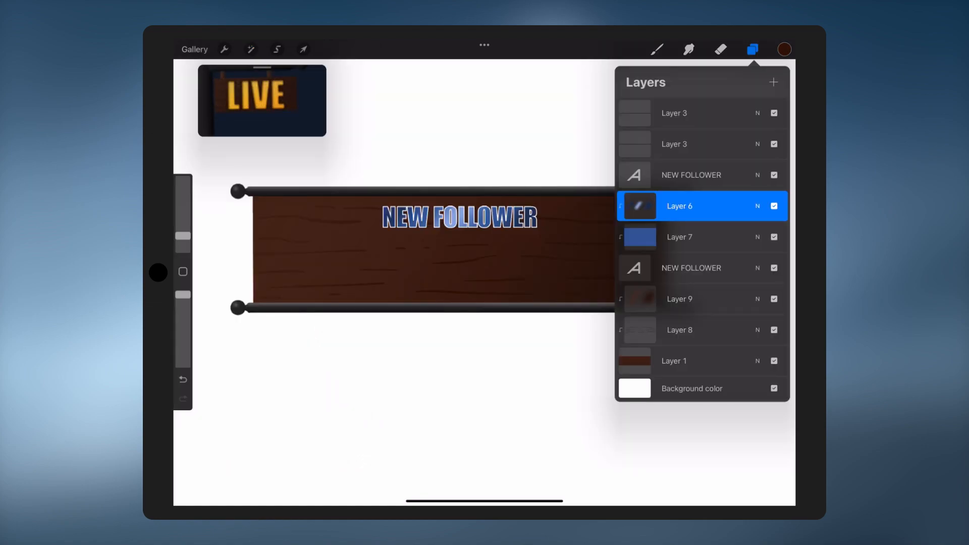
Recolour the blue fill and dark strokes of the NEW FOLLOWER text with golden orange tones sampled from the LIVE sign
{"action": "left_click_drag", "start_coordinate": [784, 49], "coordinate": [459, 217]}
{"action": "left_click", "coordinate": [752, 49]}
{"action": "left_click", "coordinate": [282, 89]}
{"action": "left_click", "coordinate": [784, 49]}
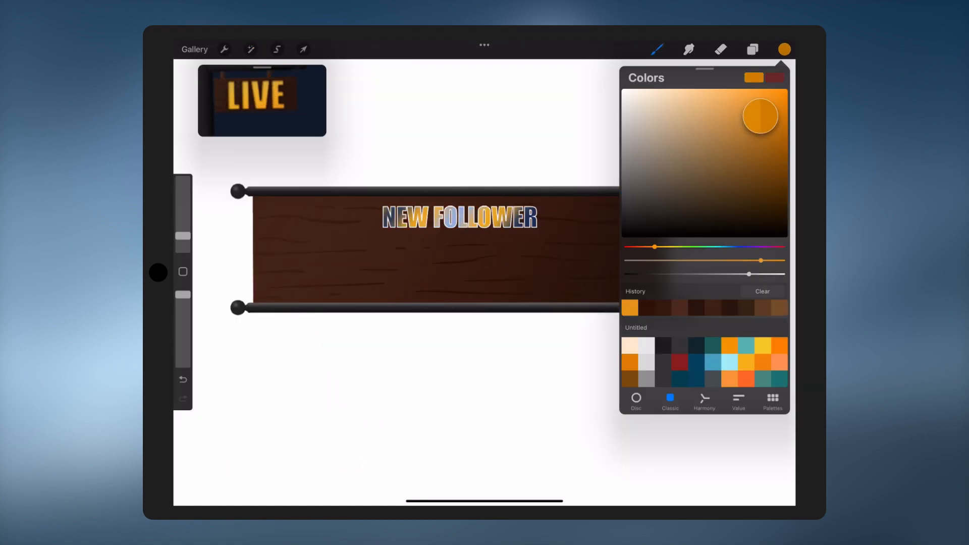
{"action": "left_click_drag", "start_coordinate": [784, 49], "coordinate": [504, 217]}
{"action": "scroll", "coordinate": [455, 242], "scroll_direction": "up", "scroll_amount": 3}
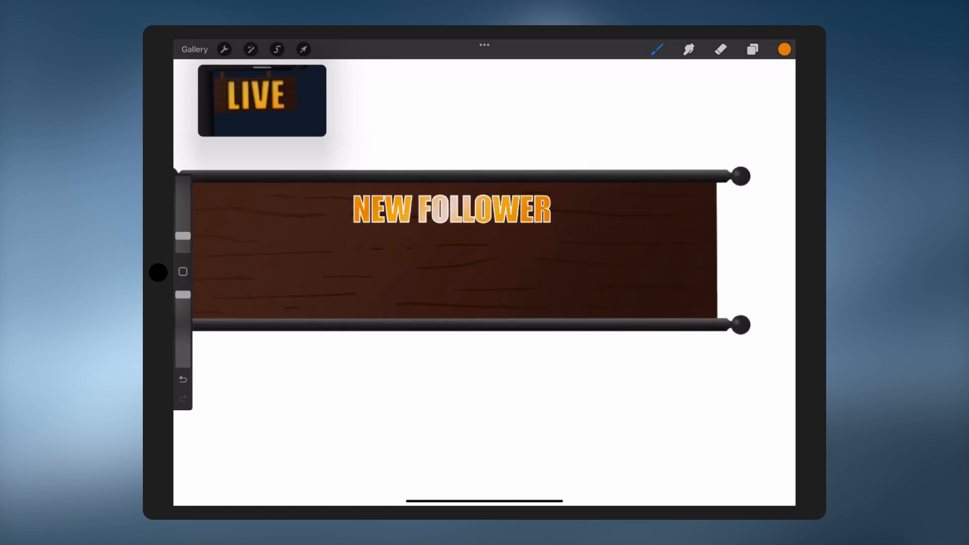
Recolour the remaining highlight strokes across the NEW FOLLOWER letters with pale orange tones
{"action": "left_click", "coordinate": [753, 49]}
{"action": "left_click", "coordinate": [784, 49]}
{"action": "left_click", "coordinate": [715, 99]}
{"action": "left_click", "coordinate": [752, 49]}
{"action": "left_click_drag", "start_coordinate": [784, 49], "coordinate": [393, 217]}
{"action": "scroll", "coordinate": [455, 209], "scroll_direction": "up", "scroll_amount": 5}
{"action": "left_click", "coordinate": [784, 49]}
{"action": "left_click", "coordinate": [676, 89]}
{"action": "left_click_drag", "start_coordinate": [785, 49], "coordinate": [386, 229]}
Change the white NEW FOLLOWER outline text to very dark brown and duplicate its layer
{"action": "scroll", "coordinate": [484, 242], "scroll_direction": "down", "scroll_amount": 8}
{"action": "mouse_move", "coordinate": [648, 246]}
{"action": "left_mouse_down"}
{"action": "mouse_move", "coordinate": [657, 247]}
{"action": "mouse_move", "coordinate": [649, 247]}
{"action": "left_mouse_up"}
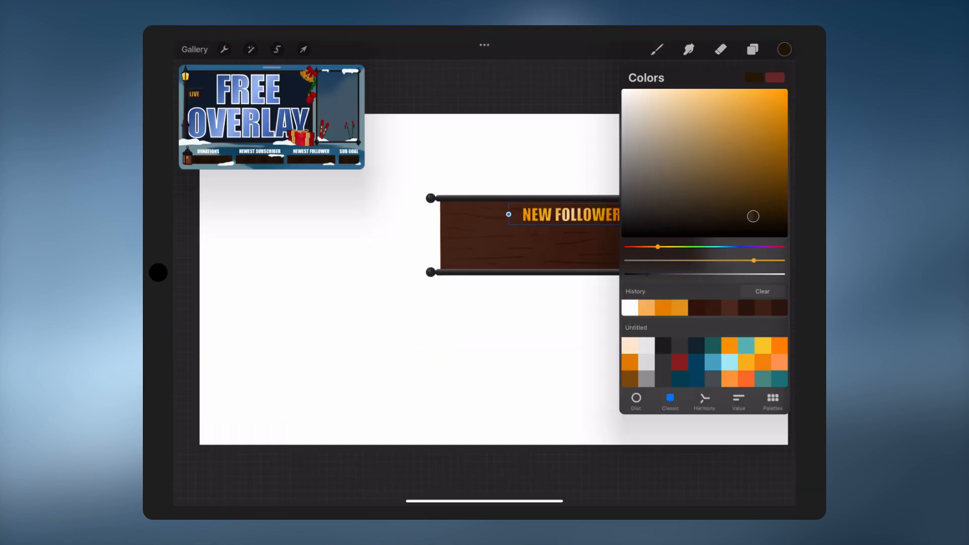
{"action": "scroll", "coordinate": [586, 208], "scroll_direction": "up", "scroll_amount": 5}
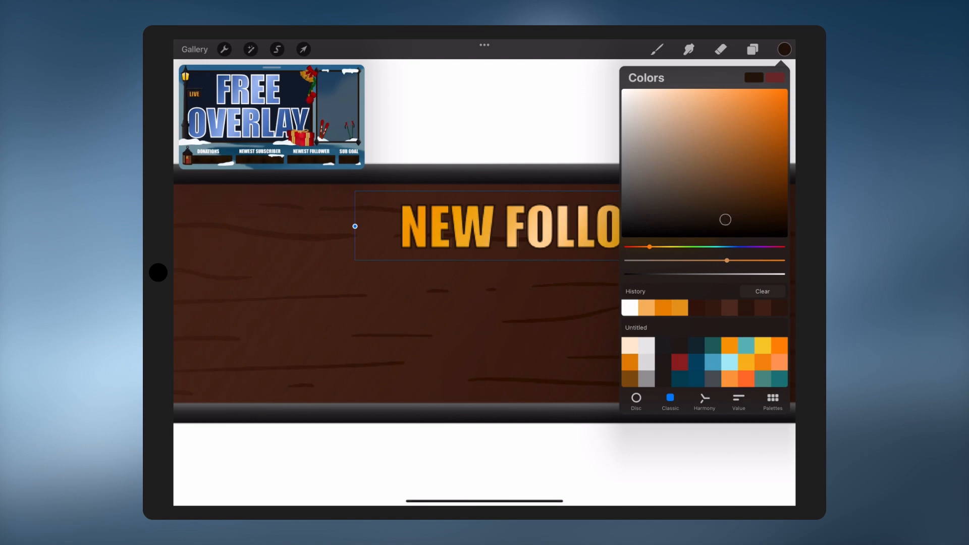
{"action": "left_click", "coordinate": [752, 49]}
{"action": "left_click_drag", "start_coordinate": [742, 175], "coordinate": [640, 175]}
{"action": "left_click", "coordinate": [730, 175]}
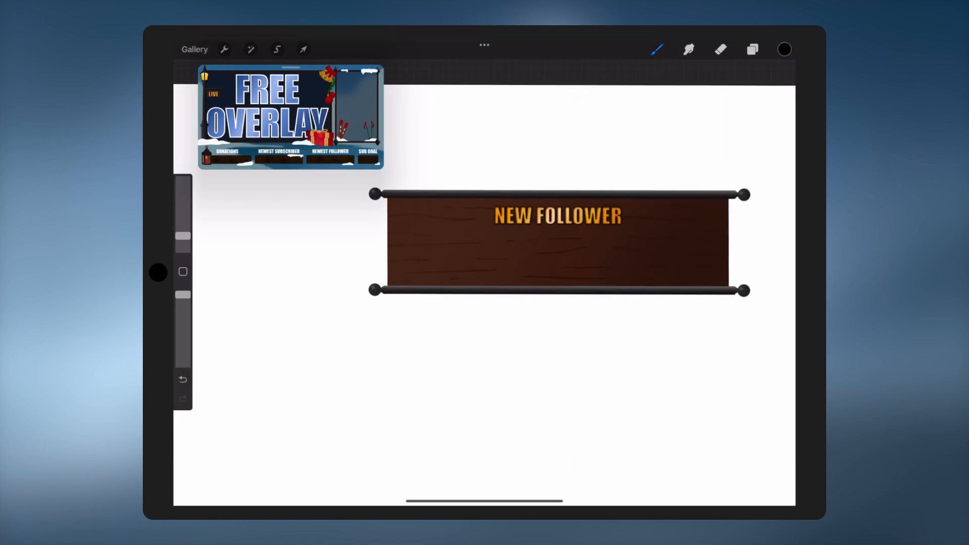
Select all NEW FOLLOWER layers with their colour layers and move the title above the upper rod, near the banner's right end
{"action": "left_click", "coordinate": [753, 49]}
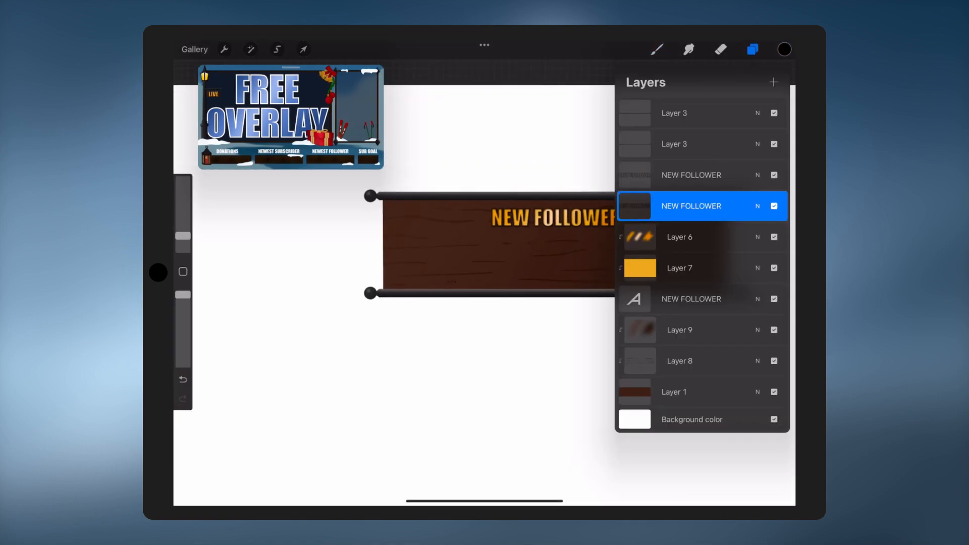
{"action": "left_click_drag", "start_coordinate": [676, 237], "coordinate": [727, 237]}
{"action": "left_click_drag", "start_coordinate": [676, 176], "coordinate": [727, 175]}
{"action": "left_click_drag", "start_coordinate": [677, 268], "coordinate": [727, 268]}
{"action": "left_click_drag", "start_coordinate": [676, 299], "coordinate": [727, 299]}
{"action": "left_click", "coordinate": [303, 49]}
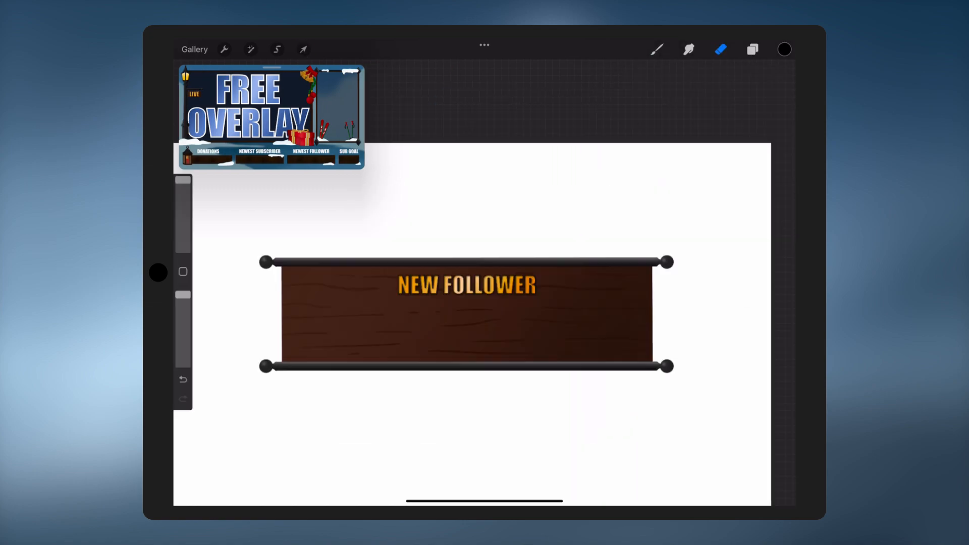
{"action": "left_click", "coordinate": [303, 49]}
{"action": "mouse_move", "coordinate": [467, 285]}
{"action": "left_mouse_down"}
{"action": "mouse_move", "coordinate": [478, 257]}
{"action": "mouse_move", "coordinate": [558, 242]}
{"action": "mouse_move", "coordinate": [565, 250]}
{"action": "left_mouse_up"}
{"action": "left_click", "coordinate": [303, 49]}
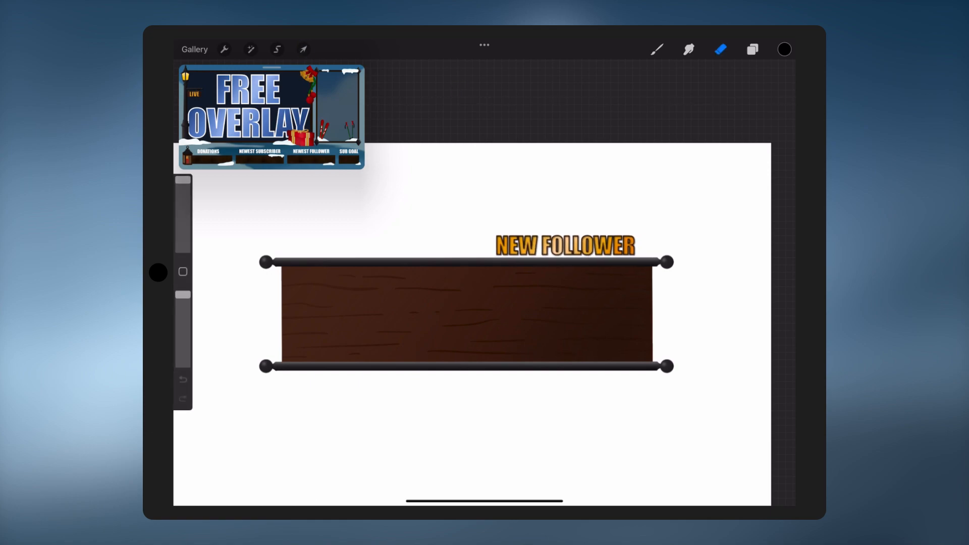
Draw and fill a large white snow pile behind the title and a small snow mound on the rod's left end
{"action": "scroll", "coordinate": [484, 303], "scroll_direction": "up", "scroll_amount": 2}
{"action": "left_click_drag", "start_coordinate": [406, 271], "coordinate": [450, 253]}
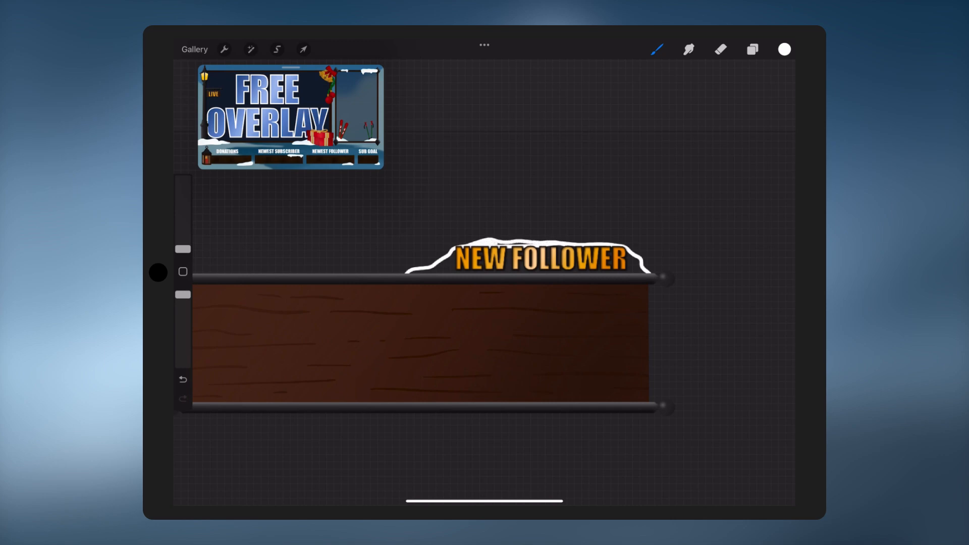
{"action": "left_click_drag", "start_coordinate": [784, 49], "coordinate": [444, 263]}
{"action": "left_click", "coordinate": [753, 49]}
{"action": "scroll", "coordinate": [484, 303], "scroll_direction": "left", "scroll_amount": 3}
{"action": "left_click_drag", "start_coordinate": [348, 295], "coordinate": [352, 291]}
{"action": "left_click_drag", "start_coordinate": [784, 49], "coordinate": [389, 277]}
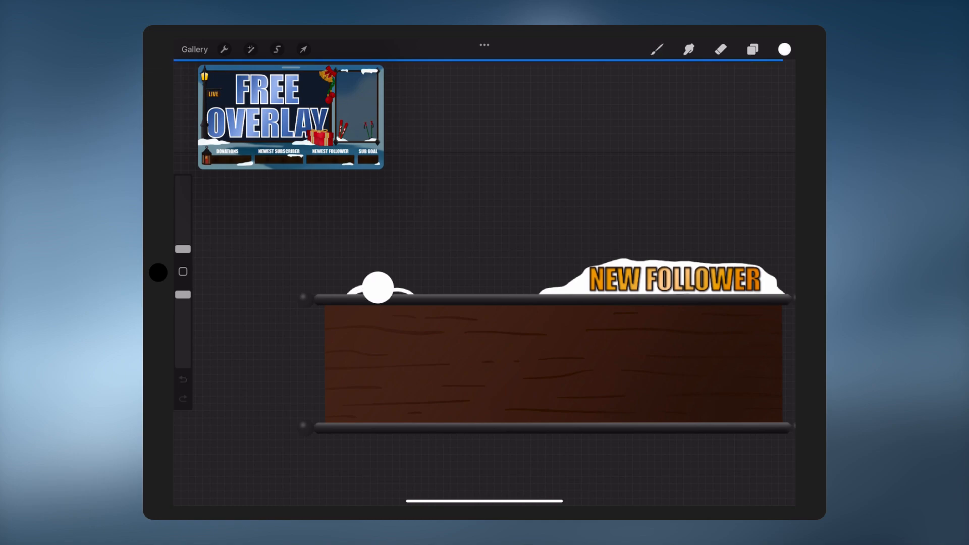
Add a new layer above the snow and turn it into a clipping mask
{"action": "scroll", "coordinate": [485, 313], "scroll_direction": "down", "scroll_amount": 3}
{"action": "left_click", "coordinate": [752, 49]}
{"action": "left_click", "coordinate": [773, 82]}
{"action": "left_click", "coordinate": [681, 331]}
{"action": "left_click", "coordinate": [579, 355]}
Paint pale blue shading on the clipped snow layer with a larger brush and apply Gaussian Blur to it
{"action": "left_click", "coordinate": [785, 48]}
{"action": "left_click", "coordinate": [779, 362]}
{"action": "left_click", "coordinate": [657, 49]}
{"action": "left_click", "coordinate": [694, 157]}
{"action": "left_click_drag", "start_coordinate": [183, 249], "coordinate": [183, 236]}
{"action": "left_click", "coordinate": [253, 187]}
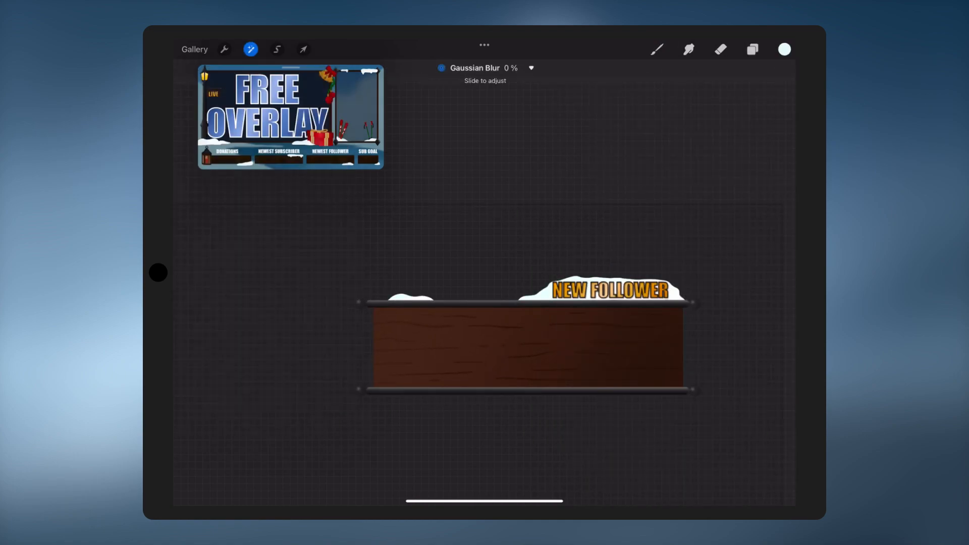
Add subtle texture to the snow on a second clipped layer with a dark grey, reduced-opacity brush
{"action": "left_click", "coordinate": [752, 49]}
{"action": "left_click", "coordinate": [657, 49]}
{"action": "left_click", "coordinate": [784, 49]}
{"action": "left_click", "coordinate": [657, 49]}
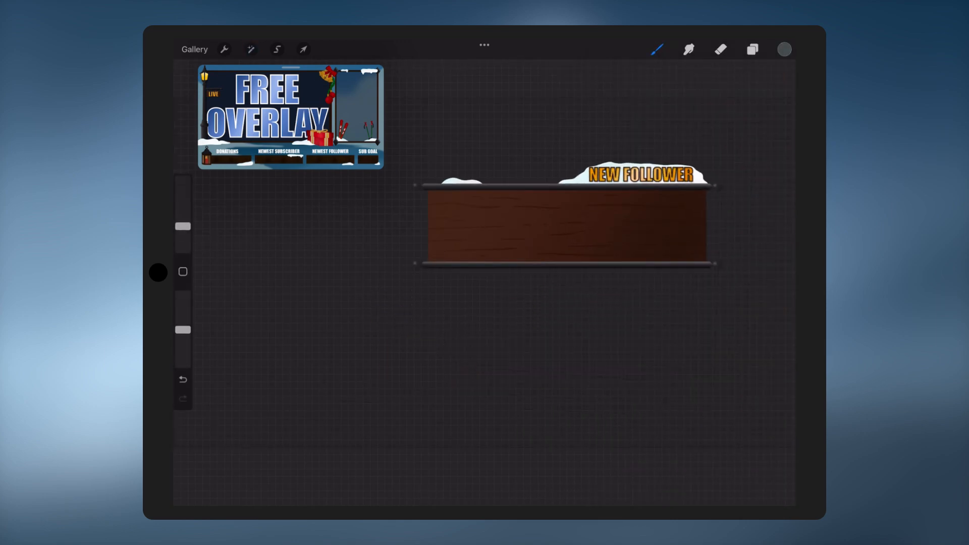
{"action": "scroll", "coordinate": [565, 222], "scroll_direction": "up", "scroll_amount": 5}
Move the white NEW FOLLOWER text copy above the other text layers and toggle its outline attribute
{"action": "left_click", "coordinate": [752, 49]}
{"action": "left_click_drag", "start_coordinate": [696, 272], "coordinate": [697, 147]}
{"action": "left_click", "coordinate": [697, 303]}
{"action": "left_click", "coordinate": [697, 303]}
{"action": "left_click", "coordinate": [589, 121]}
{"action": "left_click", "coordinate": [779, 291]}
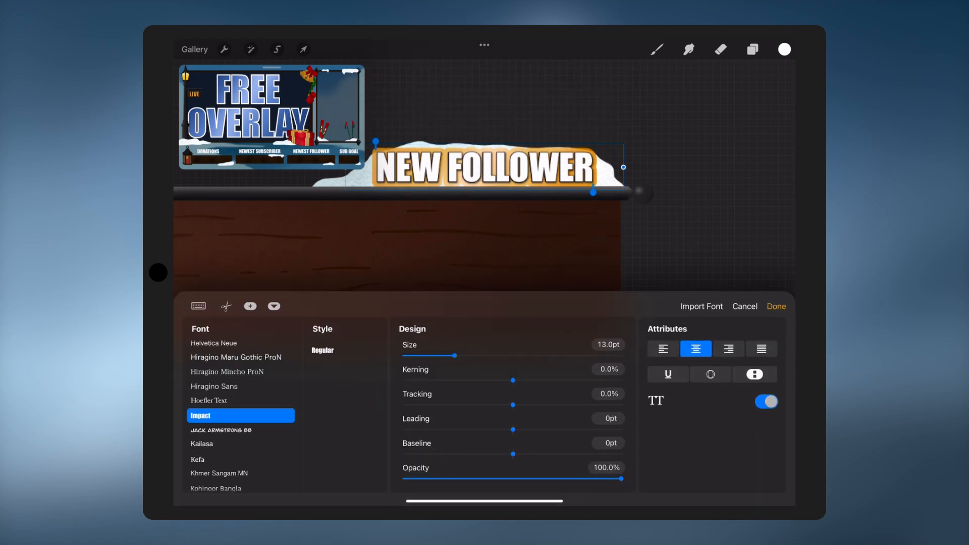
{"action": "left_click", "coordinate": [710, 374]}
{"action": "left_click", "coordinate": [776, 307]}
Undo the last text outline change
{"action": "left_click", "coordinate": [752, 49]}
{"action": "left_click", "coordinate": [691, 297]}
{"action": "left_click", "coordinate": [752, 49]}
{"action": "left_click", "coordinate": [692, 297]}
{"action": "left_click", "coordinate": [182, 379]}
Edit the upper NEW FOLLOWER text layer and toggle its outline attribute
{"action": "left_click", "coordinate": [752, 49]}
{"action": "left_click", "coordinate": [692, 143]}
{"action": "left_click", "coordinate": [691, 142]}
{"action": "double_click", "coordinate": [485, 167]}
{"action": "left_click", "coordinate": [780, 290]}
{"action": "left_click", "coordinate": [710, 392]}
{"action": "left_click", "coordinate": [776, 325]}
Edit the lower NEW FOLLOWER text layer beneath Layer 7 and toggle its outline attribute
{"action": "left_click", "coordinate": [753, 49]}
{"action": "left_click", "coordinate": [691, 329]}
{"action": "left_click", "coordinate": [691, 329]}
{"action": "double_click", "coordinate": [484, 167]}
{"action": "left_click", "coordinate": [781, 291]}
{"action": "left_click", "coordinate": [710, 393]}
{"action": "left_click", "coordinate": [753, 49]}
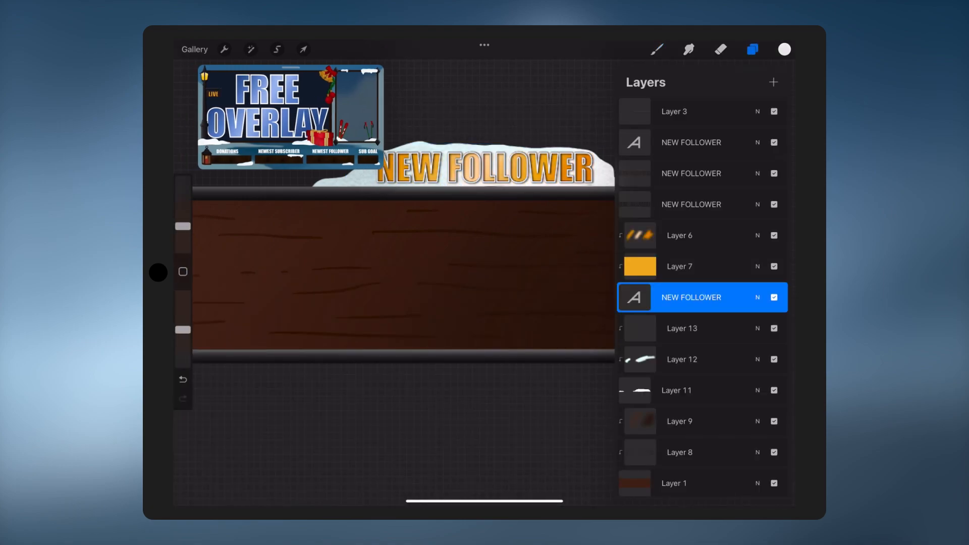
Apply a palette colour to the upper NEW FOLLOWER outline text and duplicate its layer
{"action": "left_click", "coordinate": [692, 142]}
{"action": "left_click", "coordinate": [691, 142]}
{"action": "left_click", "coordinate": [784, 49]}
{"action": "left_click", "coordinate": [779, 483]}
{"action": "left_click", "coordinate": [779, 362]}
{"action": "left_click", "coordinate": [752, 49]}
{"action": "left_click_drag", "start_coordinate": [737, 174], "coordinate": [666, 175]}
{"action": "left_click", "coordinate": [731, 175]}
{"action": "left_click", "coordinate": [634, 175]}
{"action": "left_click", "coordinate": [579, 234]}
Delete the surplus NEW FOLLOWER layers and duplicate the upper outline layer again
{"action": "left_click", "coordinate": [691, 206]}
{"action": "left_click_drag", "start_coordinate": [746, 206], "coordinate": [654, 205]}
{"action": "left_click", "coordinate": [769, 206]}
{"action": "left_click", "coordinate": [769, 206]}
{"action": "left_click_drag", "start_coordinate": [736, 175], "coordinate": [666, 175]}
{"action": "left_click", "coordinate": [731, 174]}
Fill the outline on the NEW FOLLOWER copy with dark blue-grey, undoing the first fill and repeating it up close
{"action": "left_click", "coordinate": [692, 206]}
{"action": "left_click", "coordinate": [785, 49]}
{"action": "left_click", "coordinate": [655, 187]}
{"action": "left_click_drag", "start_coordinate": [785, 49], "coordinate": [540, 158]}
{"action": "key", "text": "ctrl+z"}
{"action": "scroll", "coordinate": [562, 147], "scroll_direction": "up", "scroll_amount": 5}
{"action": "left_click_drag", "start_coordinate": [784, 49], "coordinate": [549, 173]}
Soften the title's dark outline copy with a slight Gaussian Blur
{"action": "left_click", "coordinate": [251, 49]}
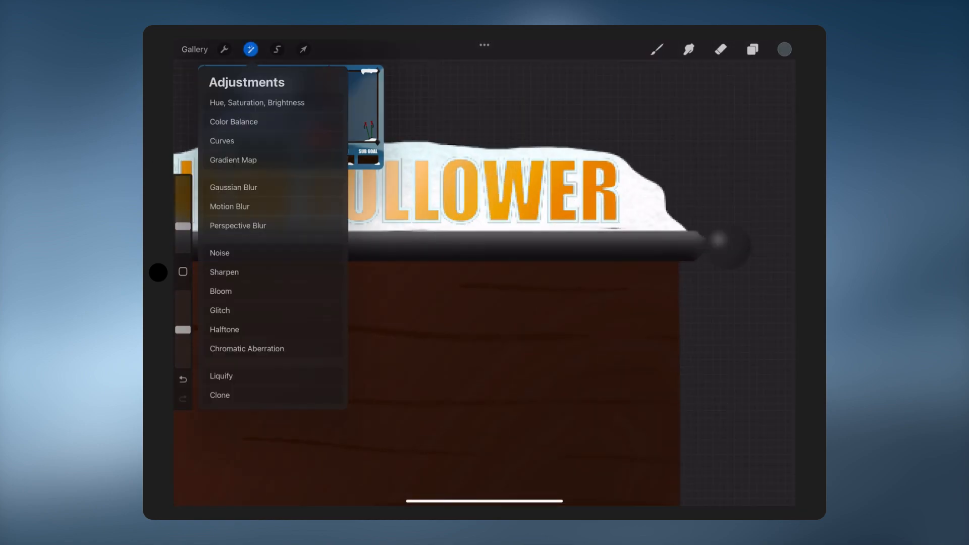
{"action": "left_click", "coordinate": [233, 186]}
{"action": "left_click_drag", "start_coordinate": [485, 328], "coordinate": [492, 328]}
{"action": "left_click", "coordinate": [303, 48]}
Paste the copied red ski image and shrink it onto the banner's left end
{"action": "left_click", "coordinate": [224, 49]}
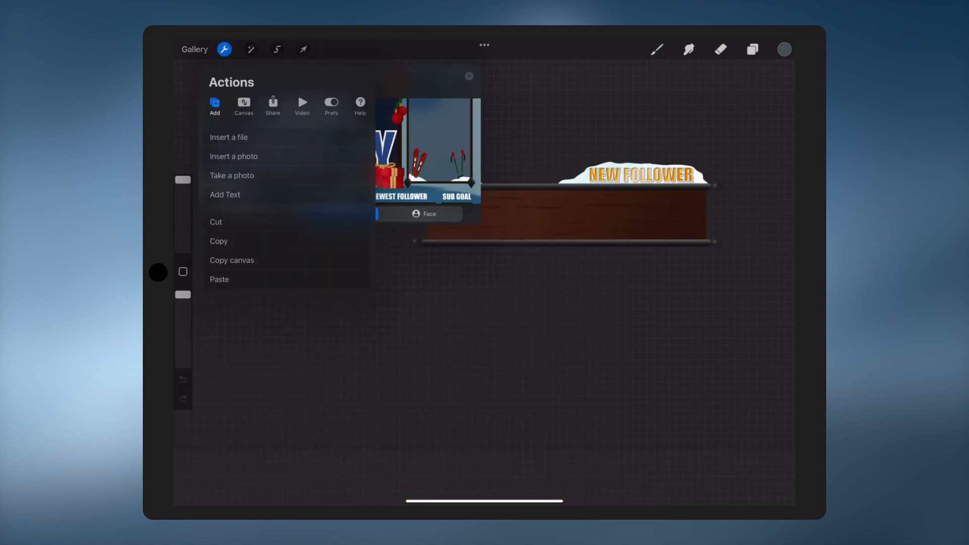
{"action": "left_click", "coordinate": [219, 279]}
{"action": "left_click_drag", "start_coordinate": [634, 368], "coordinate": [443, 262]}
{"action": "left_click", "coordinate": [752, 49]}
{"action": "left_click_drag", "start_coordinate": [504, 287], "coordinate": [487, 320]}
{"action": "scroll", "coordinate": [504, 308], "scroll_direction": "down", "scroll_amount": 4}
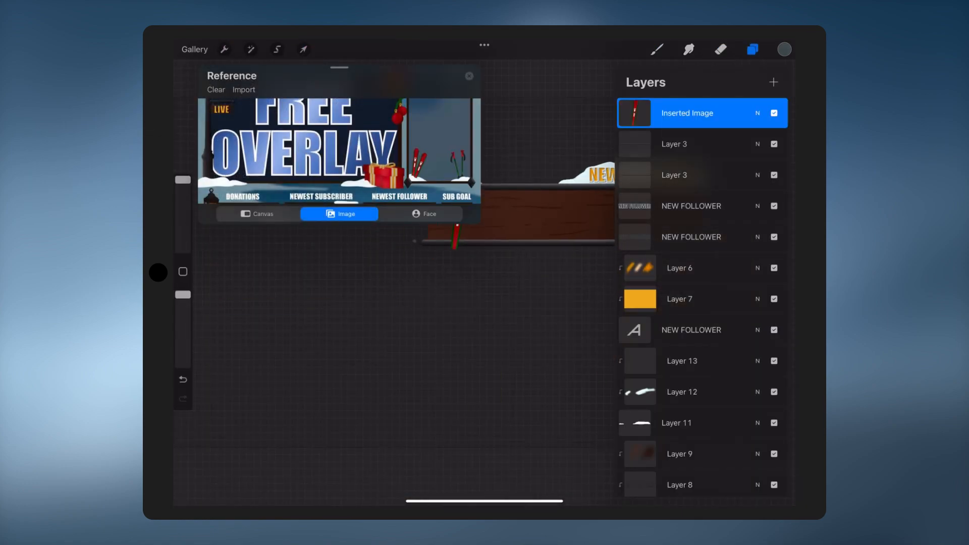
Select all banner layers from Layer 3 down to Layer 1 and scale the whole banner down near the canvas centre
{"action": "left_click", "coordinate": [674, 144]}
{"action": "left_click_drag", "start_coordinate": [674, 174], "coordinate": [727, 175]}
{"action": "left_click_drag", "start_coordinate": [691, 206], "coordinate": [742, 206]}
{"action": "left_click_drag", "start_coordinate": [691, 236], "coordinate": [742, 237]}
{"action": "left_click_drag", "start_coordinate": [679, 268], "coordinate": [732, 268]}
{"action": "left_click_drag", "start_coordinate": [679, 299], "coordinate": [732, 299]}
{"action": "left_click_drag", "start_coordinate": [691, 330], "coordinate": [742, 330]}
{"action": "left_click_drag", "start_coordinate": [676, 423], "coordinate": [726, 423]}
{"action": "left_click_drag", "start_coordinate": [679, 453], "coordinate": [732, 453]}
{"action": "left_click_drag", "start_coordinate": [679, 485], "coordinate": [732, 484]}
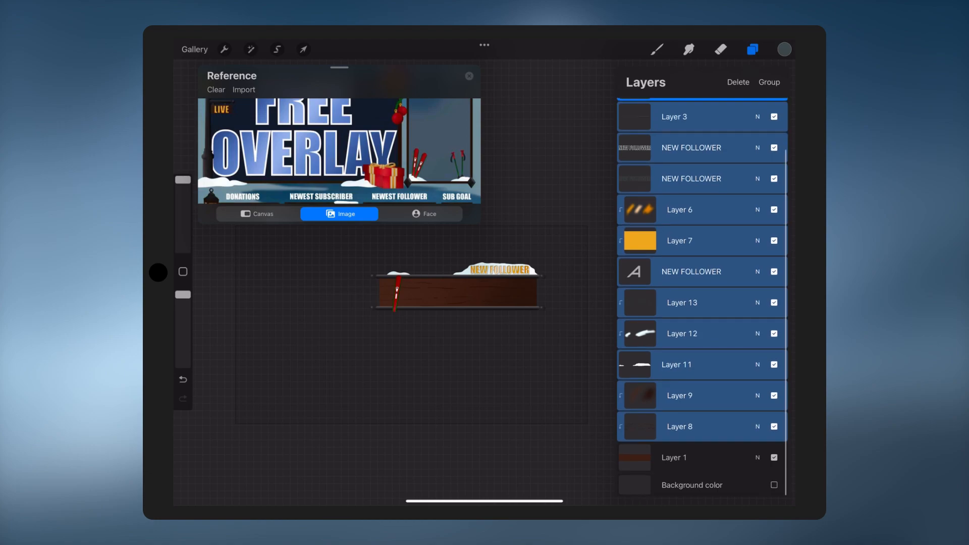
{"action": "left_click_drag", "start_coordinate": [674, 457], "coordinate": [727, 457]}
{"action": "left_click", "coordinate": [303, 49]}
{"action": "mouse_move", "coordinate": [692, 224]}
{"action": "left_mouse_down"}
{"action": "mouse_move", "coordinate": [530, 328]}
{"action": "mouse_move", "coordinate": [562, 350]}
{"action": "mouse_move", "coordinate": [548, 303]}
{"action": "left_mouse_up"}
{"action": "left_click", "coordinate": [721, 49]}
Move the ski to the banner's left end and fit its size and tilt to the smaller banner
{"action": "scroll", "coordinate": [423, 348], "scroll_direction": "down", "scroll_amount": 3}
{"action": "left_click", "coordinate": [752, 49]}
{"action": "left_click", "coordinate": [692, 113]}
{"action": "left_click", "coordinate": [303, 49]}
{"action": "scroll", "coordinate": [484, 322], "scroll_direction": "up", "scroll_amount": 4}
{"action": "left_click_drag", "start_coordinate": [537, 260], "coordinate": [434, 348]}
{"action": "mouse_move", "coordinate": [434, 291]}
{"action": "left_mouse_down"}
{"action": "mouse_move", "coordinate": [444, 289]}
{"action": "mouse_move", "coordinate": [431, 292]}
{"action": "left_mouse_up"}
Tilt the second ski the opposite way so both skis cross in a V shape
{"action": "left_click", "coordinate": [752, 49]}
{"action": "left_click", "coordinate": [692, 141]}
{"action": "left_click", "coordinate": [303, 49]}
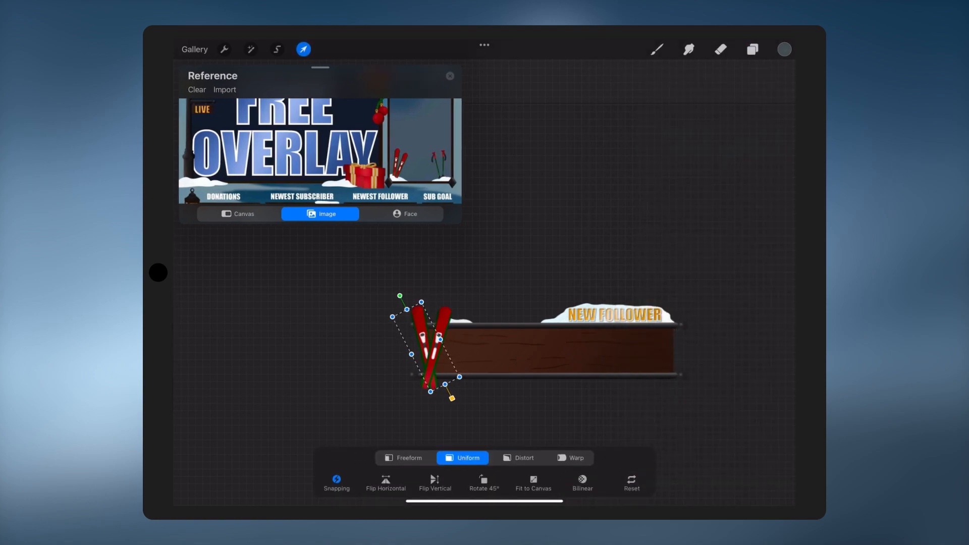
Move both ski layers behind the banner and stand the skis in the small snow mound
{"action": "left_click", "coordinate": [752, 49]}
{"action": "left_click_drag", "start_coordinate": [682, 112], "coordinate": [732, 113]}
{"action": "left_click_drag", "start_coordinate": [707, 143], "coordinate": [696, 475]}
{"action": "left_click", "coordinate": [303, 49]}
{"action": "left_click", "coordinate": [303, 49]}
{"action": "scroll", "coordinate": [530, 313], "scroll_direction": "down", "scroll_amount": 3}
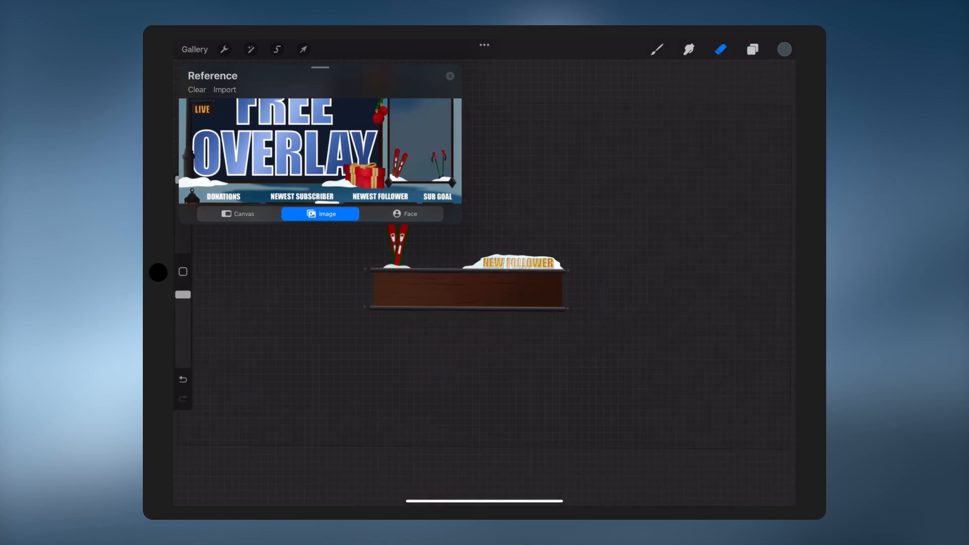
Close the reference window, then merge the title and snow layers into Layer 11 and the wood layers into Layer 1
{"action": "left_click", "coordinate": [449, 75]}
{"action": "left_click", "coordinate": [752, 49]}
{"action": "left_click_drag", "start_coordinate": [691, 298], "coordinate": [691, 175]}
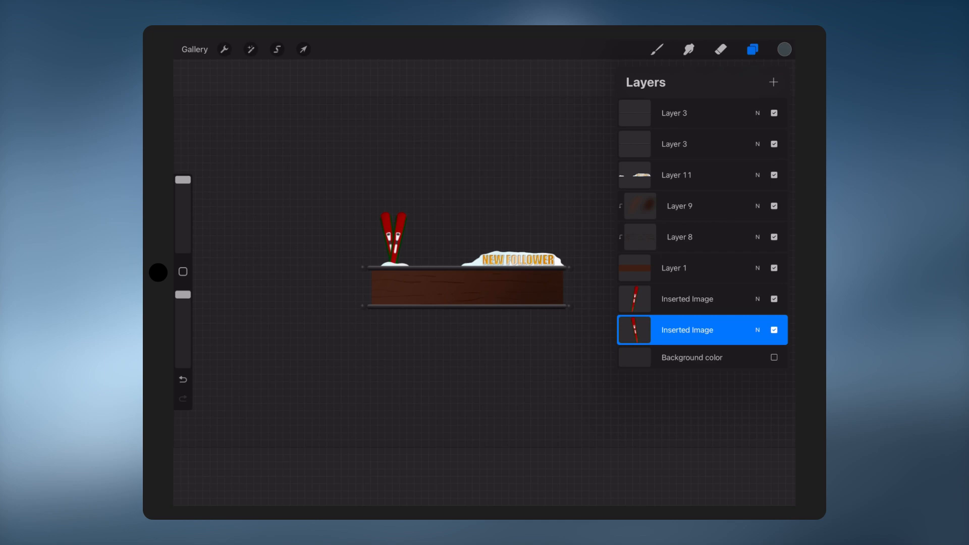
{"action": "left_click_drag", "start_coordinate": [679, 268], "coordinate": [679, 205]}
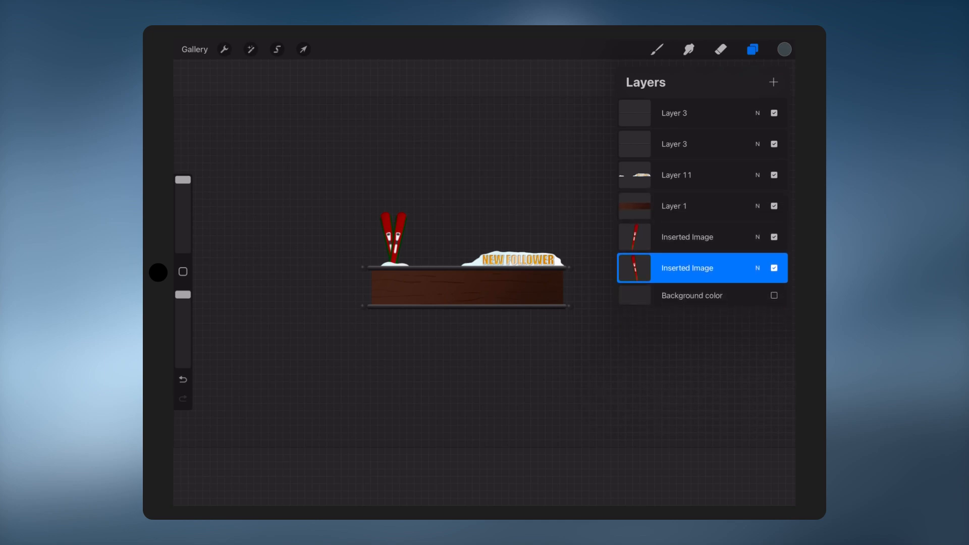
Merge the upper rod into Layer 11 and stack the lower rod's Layer 3 above Layer 1, hiding it for export
{"action": "mouse_move", "coordinate": [676, 174]}
{"action": "left_mouse_down"}
{"action": "mouse_move", "coordinate": [671, 102]}
{"action": "mouse_move", "coordinate": [675, 174]}
{"action": "left_mouse_up"}
{"action": "left_click_drag", "start_coordinate": [675, 113], "coordinate": [674, 175]}
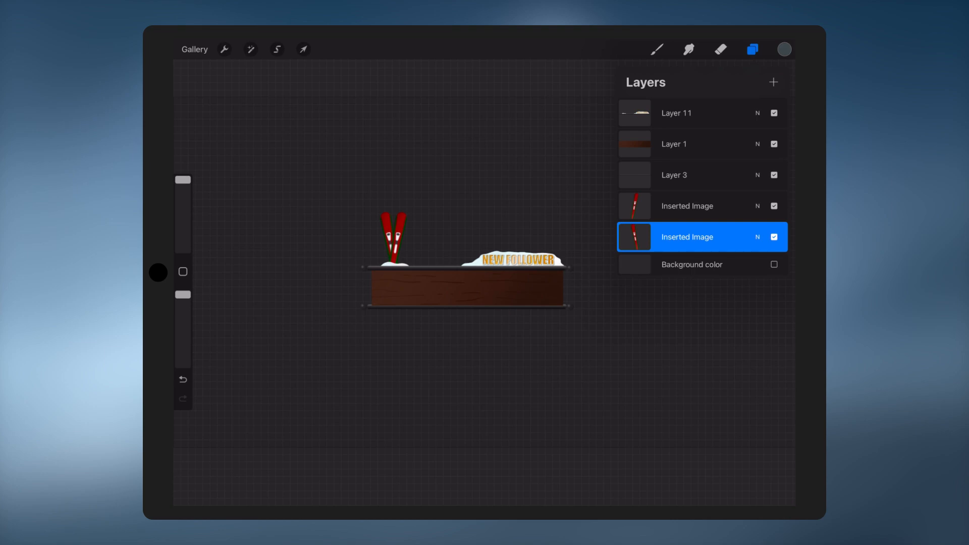
{"action": "left_click_drag", "start_coordinate": [674, 175], "coordinate": [674, 144]}
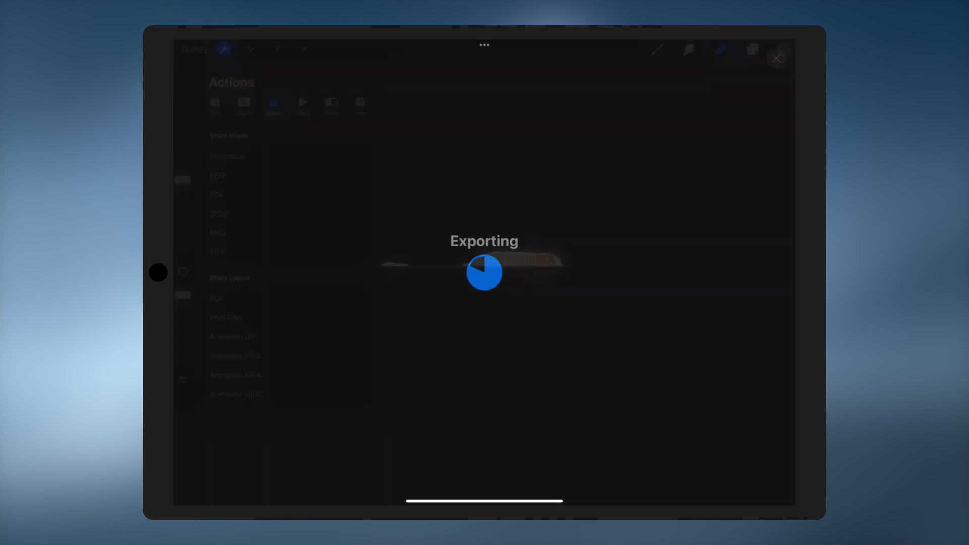
{"action": "left_click", "coordinate": [774, 144]}
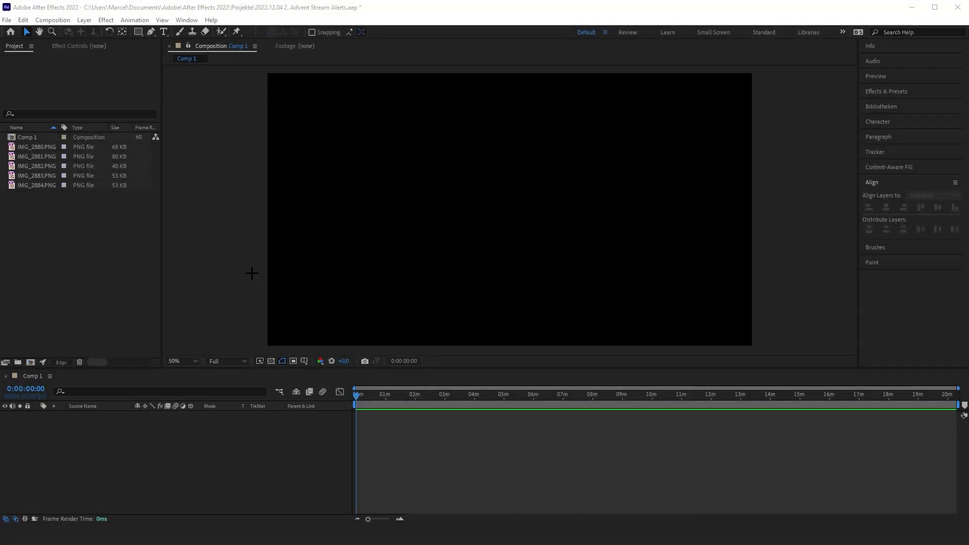
Switch to After Effects and place IMG_2880.PNG through IMG_2884.PNG in Comp 1
{"action": "left_click", "coordinate": [96, 245]}
{"action": "left_click", "coordinate": [36, 185]}
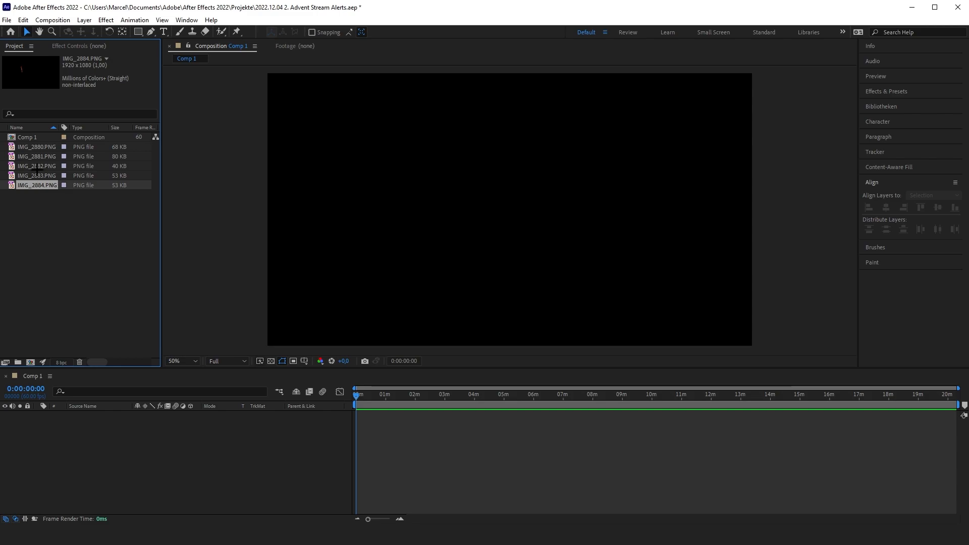
{"action": "left_click", "coordinate": [26, 146], "text": "shift"}
{"action": "left_click_drag", "start_coordinate": [26, 147], "coordinate": [510, 210]}
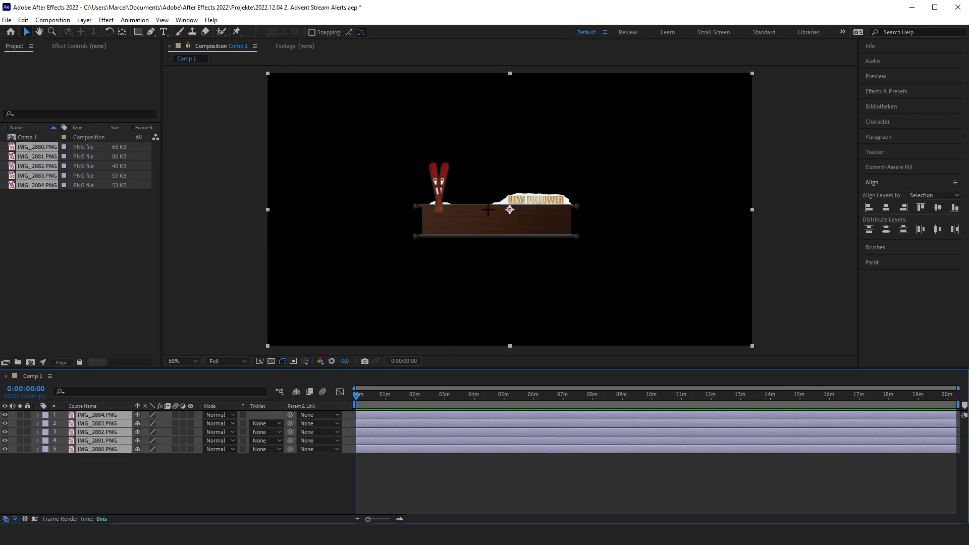
Reorder the image layers and name them Betal Bar Above, Metal Bar Bottom, BG, Ski 1 and Ski 2
{"action": "key", "text": "period"}
{"action": "left_click", "coordinate": [388, 490]}
{"action": "mouse_move", "coordinate": [96, 414]}
{"action": "left_mouse_down"}
{"action": "mouse_move", "coordinate": [97, 474]}
{"action": "mouse_move", "coordinate": [101, 447]}
{"action": "mouse_move", "coordinate": [90, 433]}
{"action": "left_mouse_up"}
{"action": "left_click", "coordinate": [97, 415]}
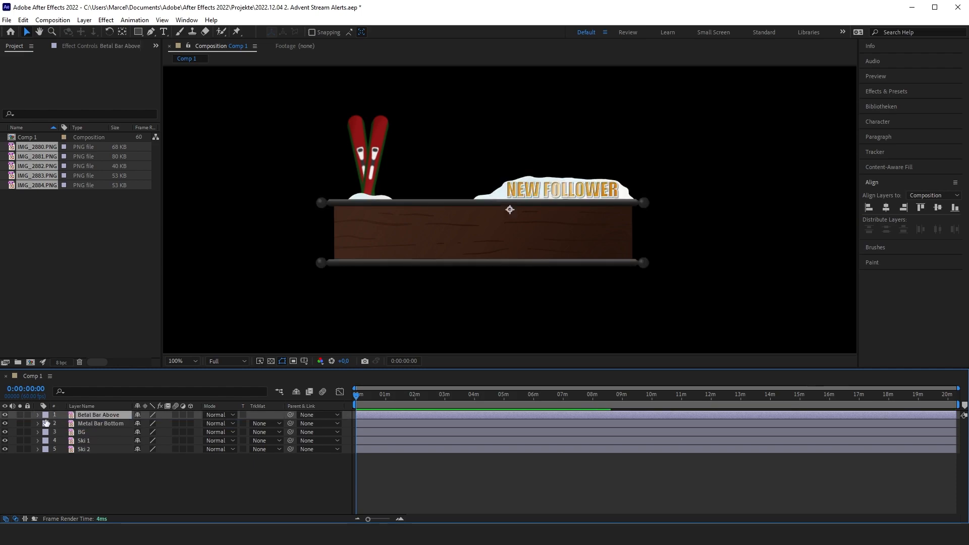
Shift Metal Bar Bottom, BG, Ski 1 and Ski 2 together to begin at about 3 min 50 s, leaving Betal Bar Above at the start
{"action": "left_click", "coordinate": [395, 423]}
{"action": "left_click", "coordinate": [385, 450], "text": "shift"}
{"action": "left_click_drag", "start_coordinate": [385, 423], "coordinate": [499, 421]}
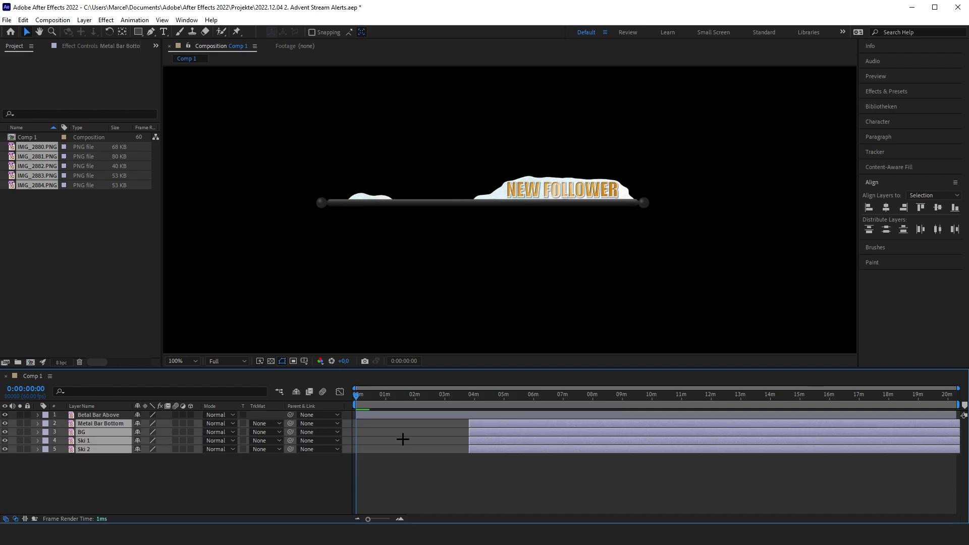
{"action": "left_click", "coordinate": [409, 480]}
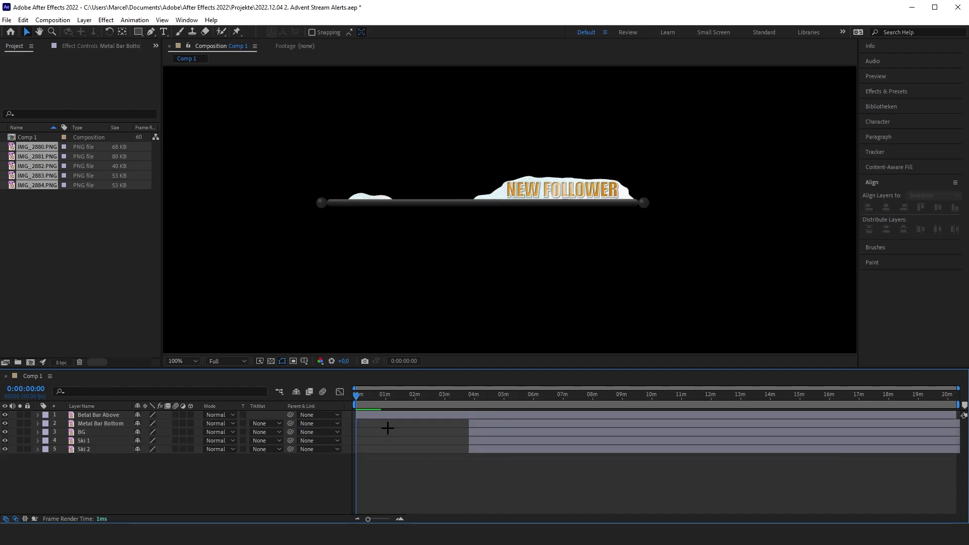
Move the anchor point of Betal Bar Above onto the knob at the bar's right end
{"action": "left_click", "coordinate": [361, 414]}
{"action": "key", "text": "y"}
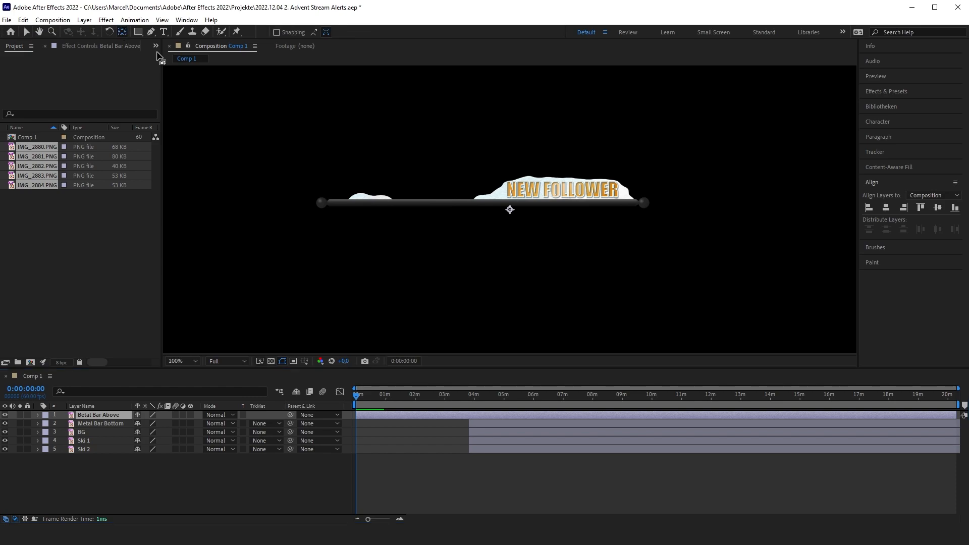
{"action": "left_click_drag", "start_coordinate": [519, 206], "coordinate": [599, 208]}
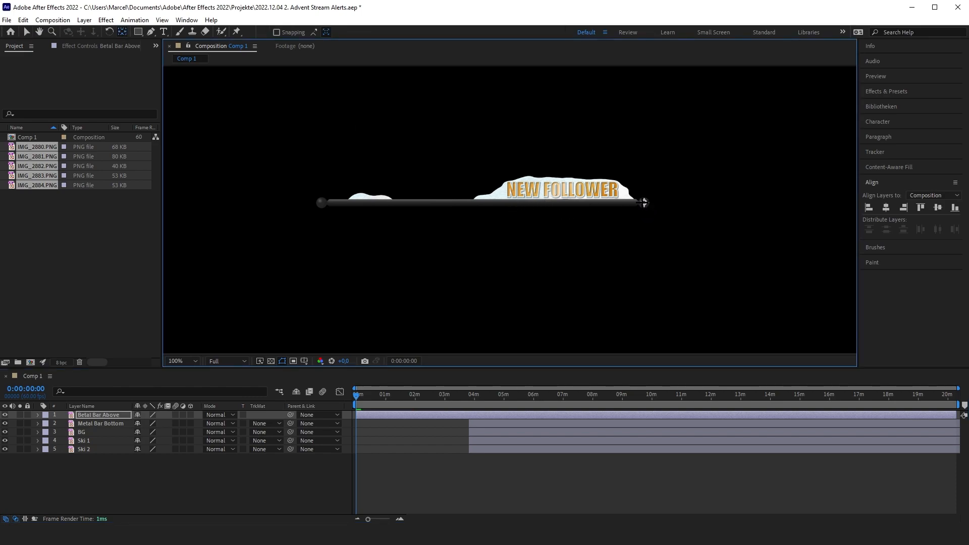
{"action": "left_click", "coordinate": [355, 464]}
Keyframe Rotation and Opacity of Betal Bar Above at 0° and 100%, placing the keyframes at 0:00:00:30
{"action": "left_click", "coordinate": [378, 417]}
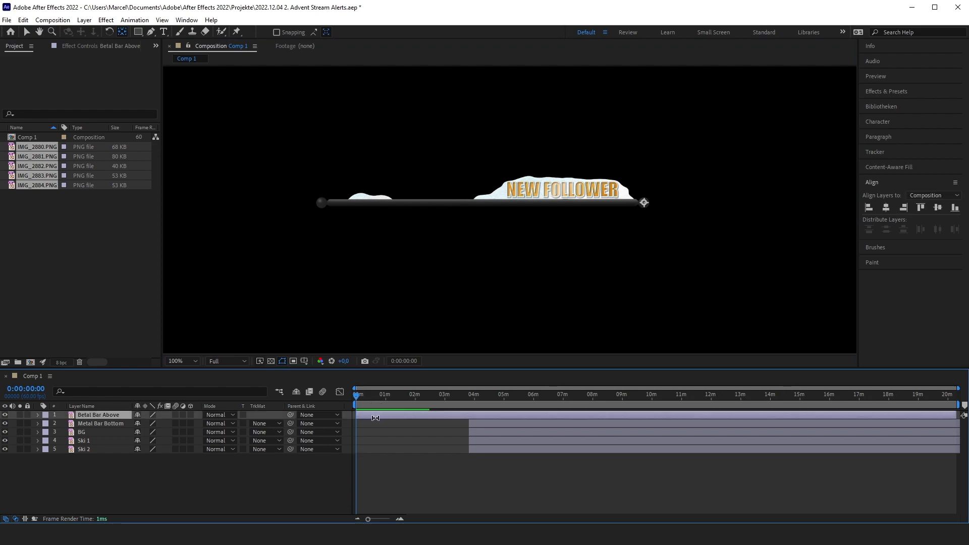
{"action": "key", "text": "r"}
{"action": "key", "text": "shift+t"}
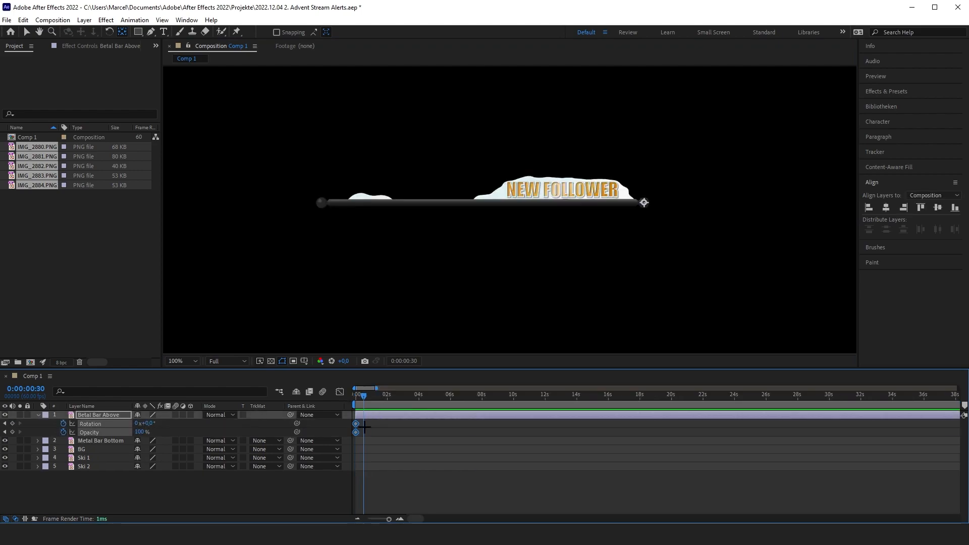
{"action": "left_click_drag", "start_coordinate": [355, 424], "coordinate": [363, 424]}
Set Betal Bar Above to 0% opacity and -90° rotation at 0:00:00:00 and preview the swing-in
{"action": "key", "text": "Home"}
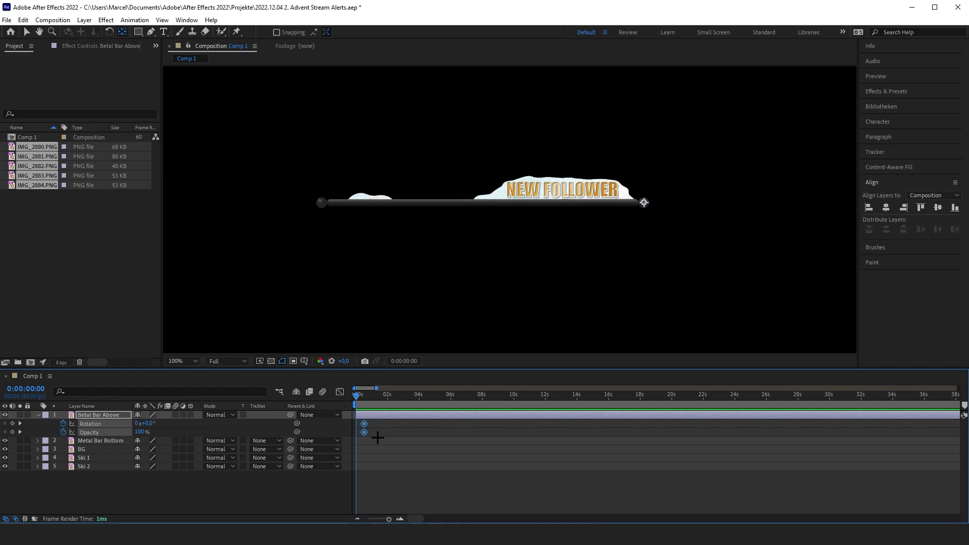
{"action": "left_click_drag", "start_coordinate": [138, 432], "coordinate": [88, 432]}
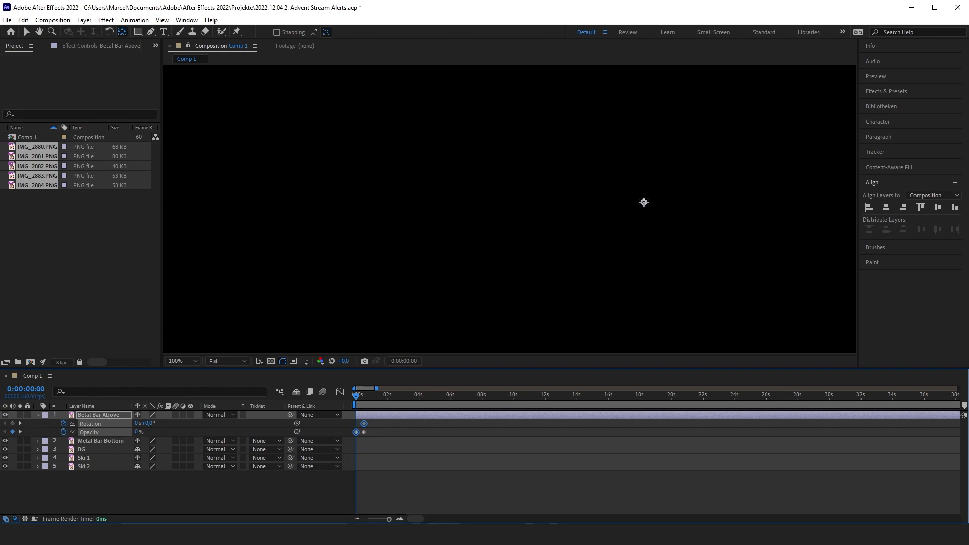
{"action": "left_click", "coordinate": [149, 424]}
{"action": "type", "text": "-90"}
{"action": "key", "text": "Return"}
{"action": "key", "text": "space"}
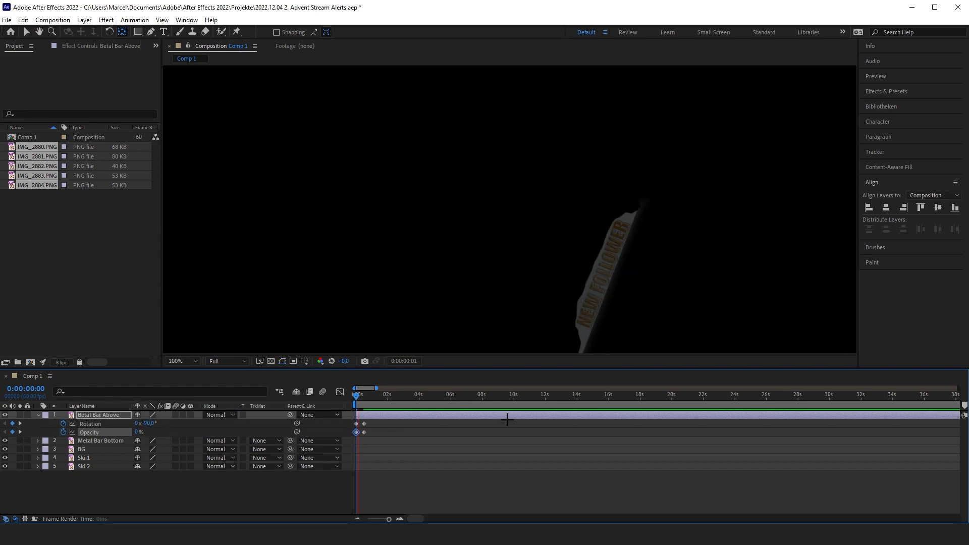
Apply Easy Ease to the Rotation and Opacity keyframes of Betal Bar Above, reshape their curves in the Graph Editor and preview the motion
{"action": "left_click_drag", "start_coordinate": [377, 439], "coordinate": [334, 418]}
{"action": "key", "text": "F9"}
{"action": "left_click", "coordinate": [340, 392]}
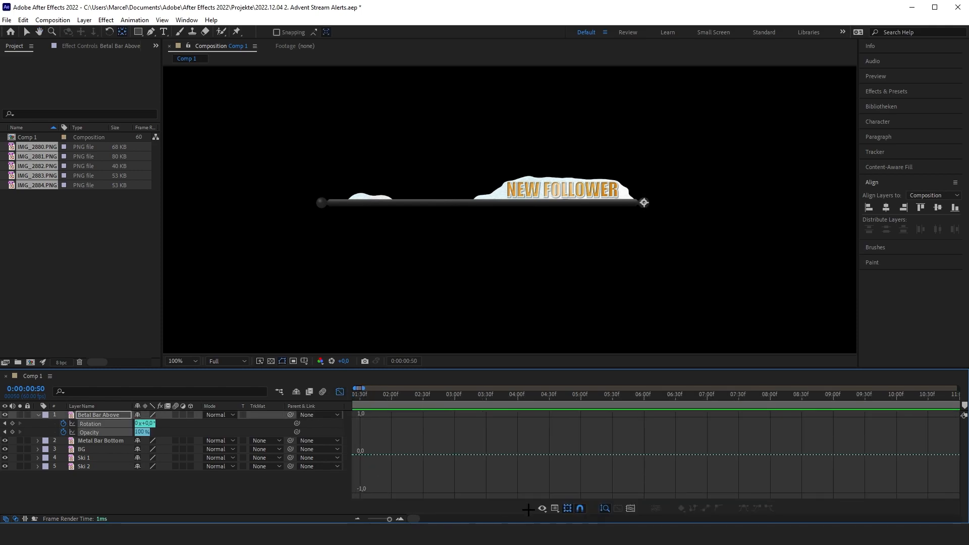
{"action": "left_click_drag", "start_coordinate": [418, 518], "coordinate": [384, 513]}
{"action": "scroll", "coordinate": [399, 501], "scroll_direction": "up", "scroll_amount": 1}
{"action": "left_click_drag", "start_coordinate": [453, 468], "coordinate": [282, 505]}
{"action": "mouse_move", "coordinate": [367, 491]}
{"action": "left_mouse_down"}
{"action": "mouse_move", "coordinate": [368, 482]}
{"action": "mouse_move", "coordinate": [410, 494]}
{"action": "mouse_move", "coordinate": [354, 489]}
{"action": "left_mouse_up"}
{"action": "left_click", "coordinate": [339, 392]}
{"action": "left_click_drag", "start_coordinate": [376, 397], "coordinate": [315, 404]}
{"action": "key", "text": "space"}
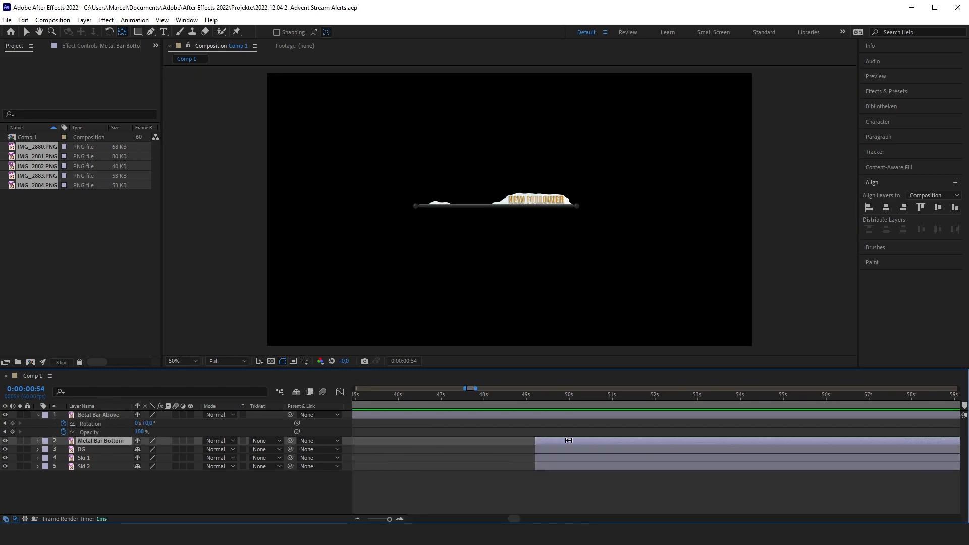
Move Metal Bar Bottom to start at 0:00:00:20 and keyframe its resting Position at 0:00:00:40
{"action": "key", "text": "v"}
{"action": "left_click_drag", "start_coordinate": [548, 440], "coordinate": [391, 441]}
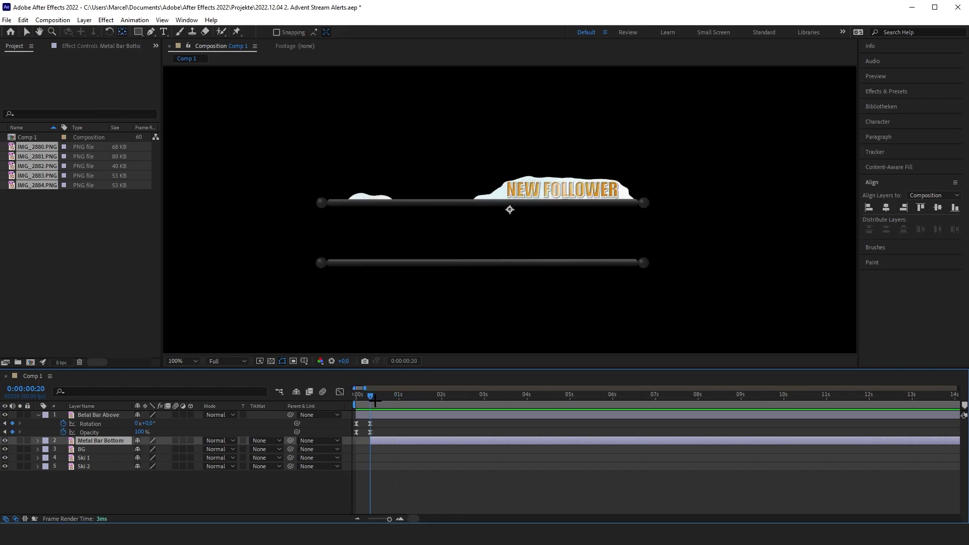
{"action": "key", "text": "p"}
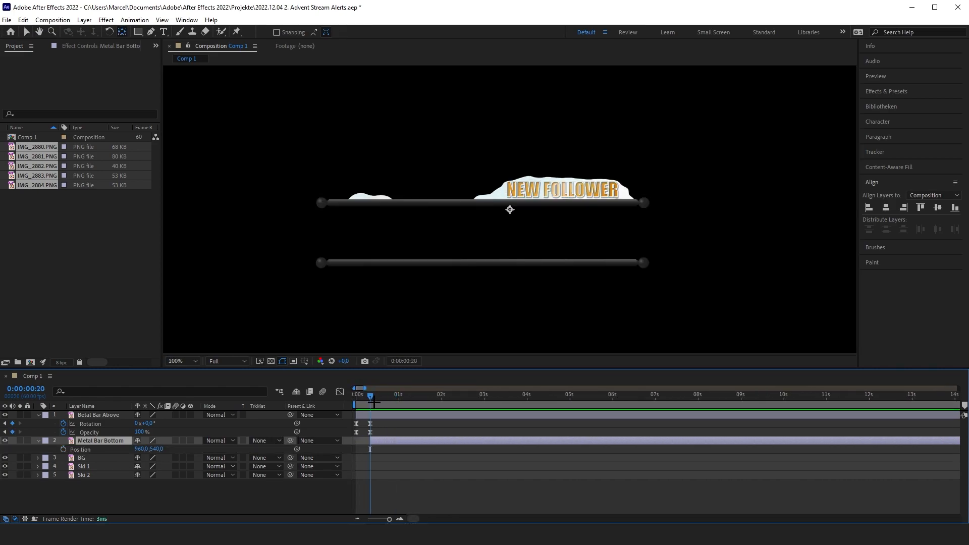
{"action": "left_click", "coordinate": [63, 448]}
{"action": "key", "text": "shift+Page_Down"}
{"action": "key", "text": "shift+Page_Down"}
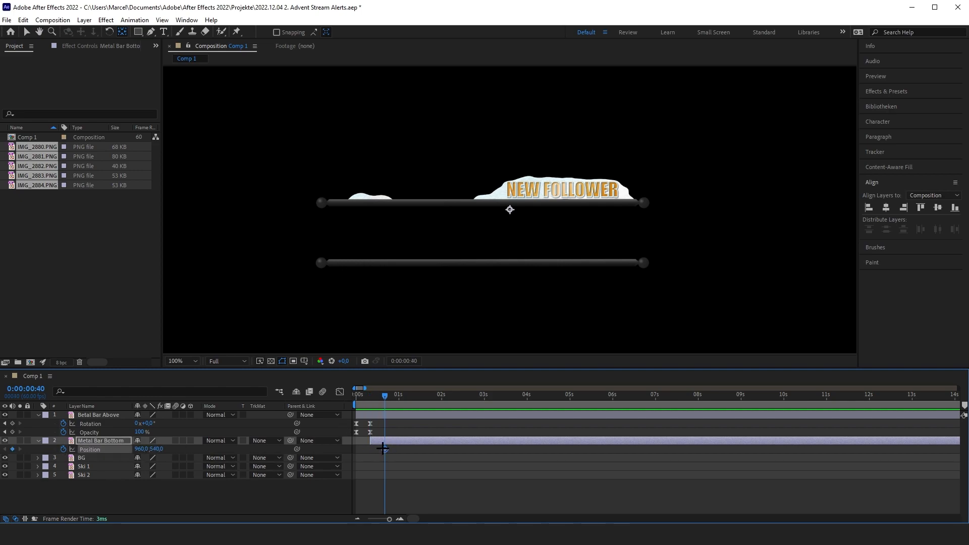
At 0:00:00:20, set Metal Bar Bottom's Y position to 421 so it hides behind the upper bar, and preview the slide
{"action": "left_click_drag", "start_coordinate": [385, 395], "coordinate": [373, 395]}
{"action": "left_click_drag", "start_coordinate": [154, 449], "coordinate": [96, 446]}
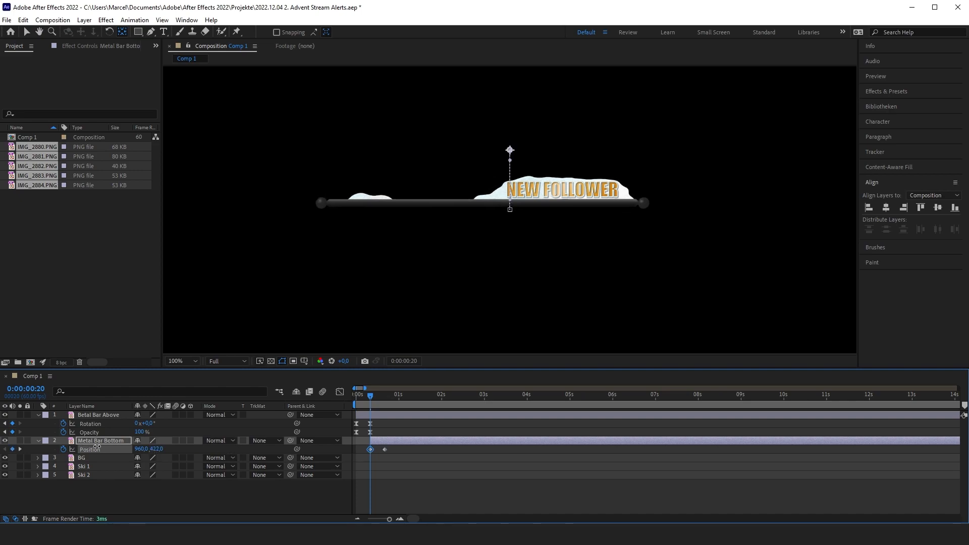
{"action": "key", "text": "period"}
{"action": "left_click_drag", "start_coordinate": [301, 187], "coordinate": [502, 187]}
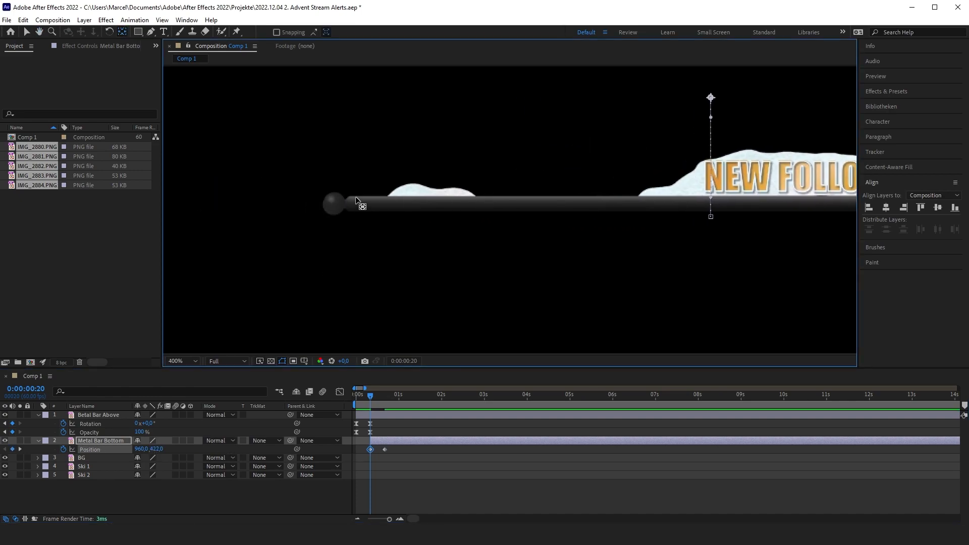
{"action": "key", "text": "period"}
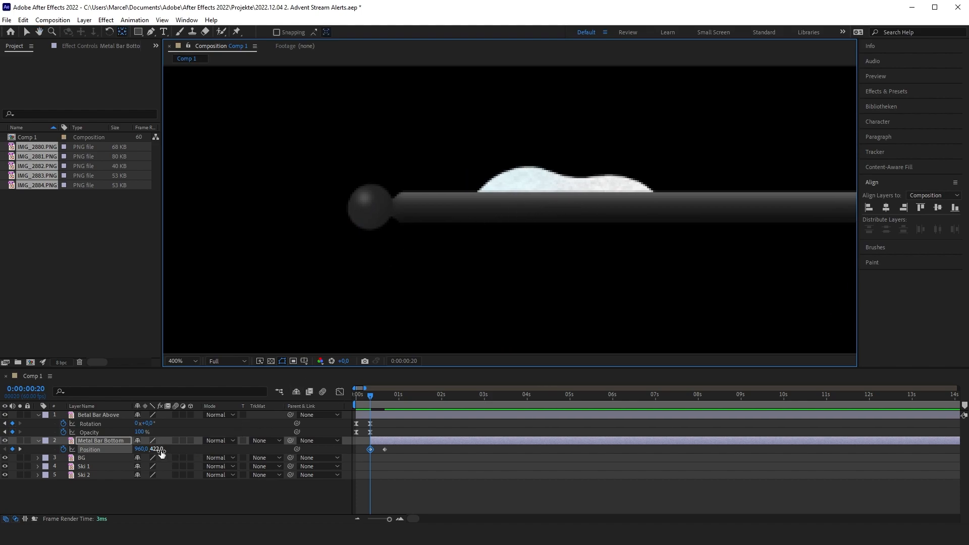
{"action": "left_click_drag", "start_coordinate": [161, 450], "coordinate": [162, 450]}
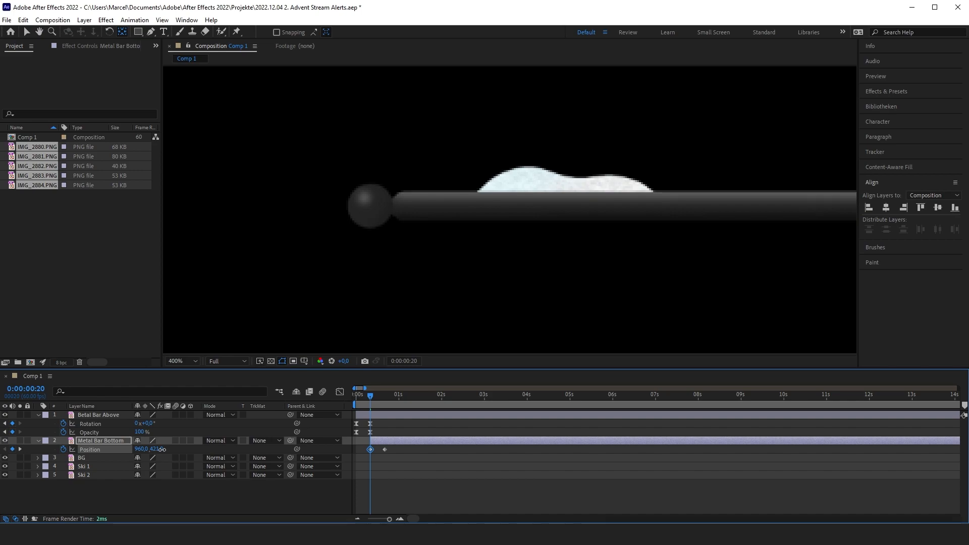
{"action": "left_click_drag", "start_coordinate": [367, 403], "coordinate": [345, 398]}
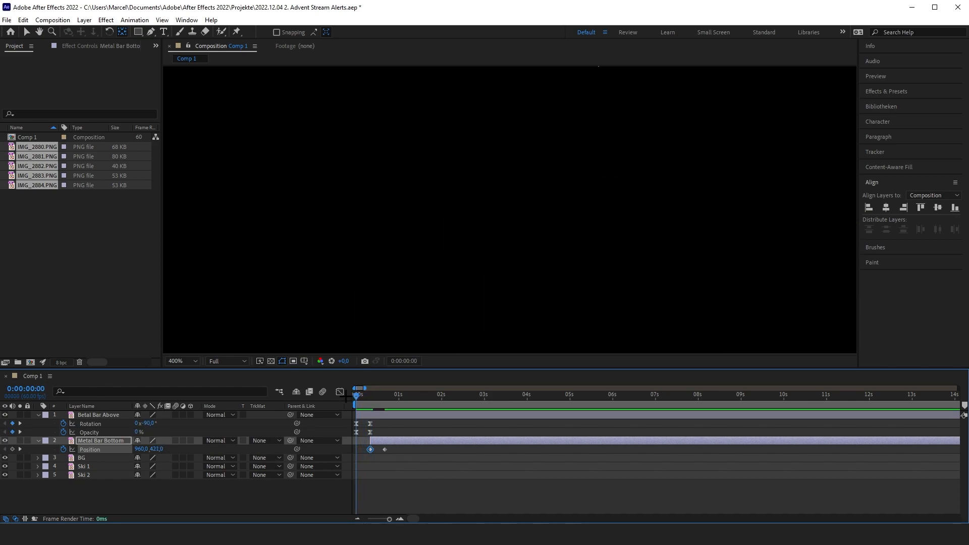
{"action": "scroll", "coordinate": [445, 234], "scroll_direction": "down", "scroll_amount": 9}
{"action": "scroll", "coordinate": [497, 232], "scroll_direction": "up", "scroll_amount": 4}
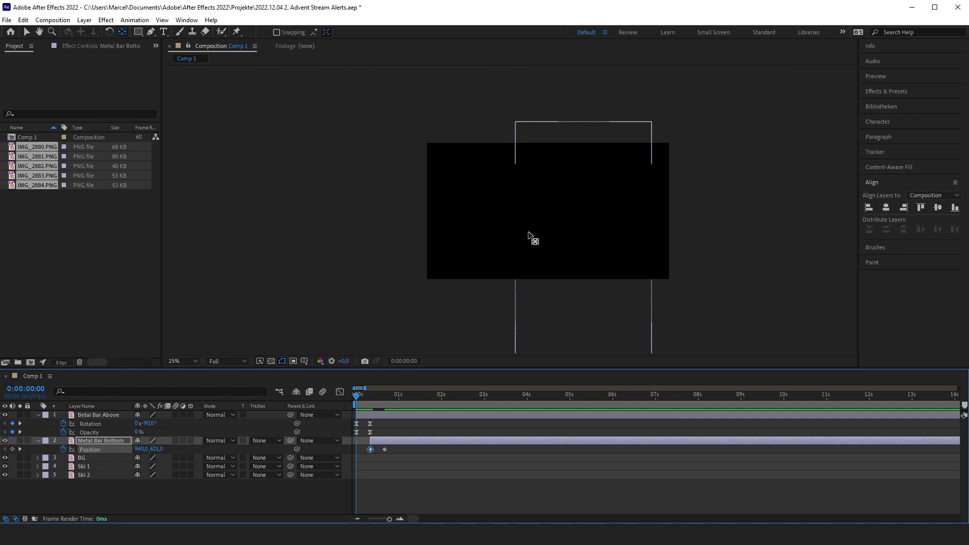
{"action": "key", "text": "space"}
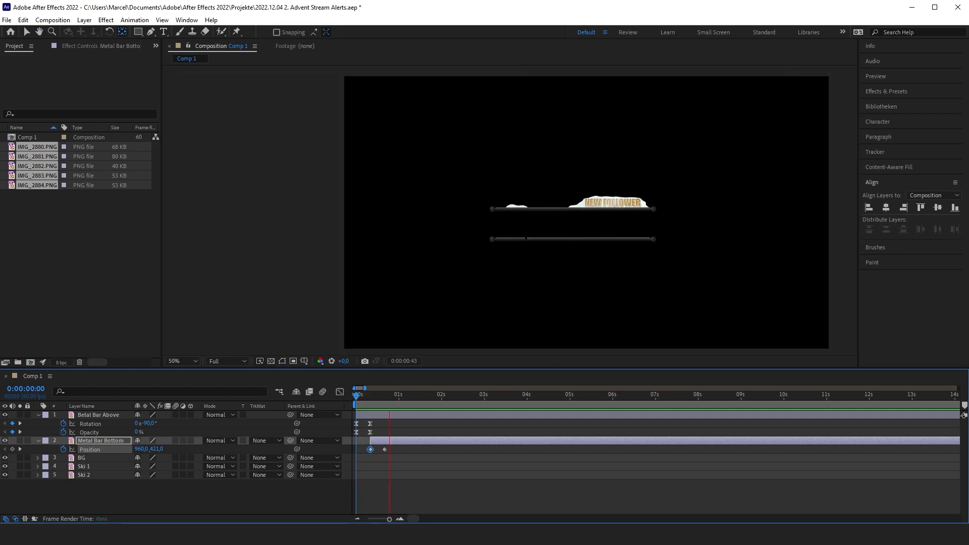
{"action": "key", "text": "space"}
Ease both Position keyframes of Metal Bar Bottom, adjust their curve in the Graph Editor and preview the motion
{"action": "left_click_drag", "start_coordinate": [399, 453], "coordinate": [363, 454]}
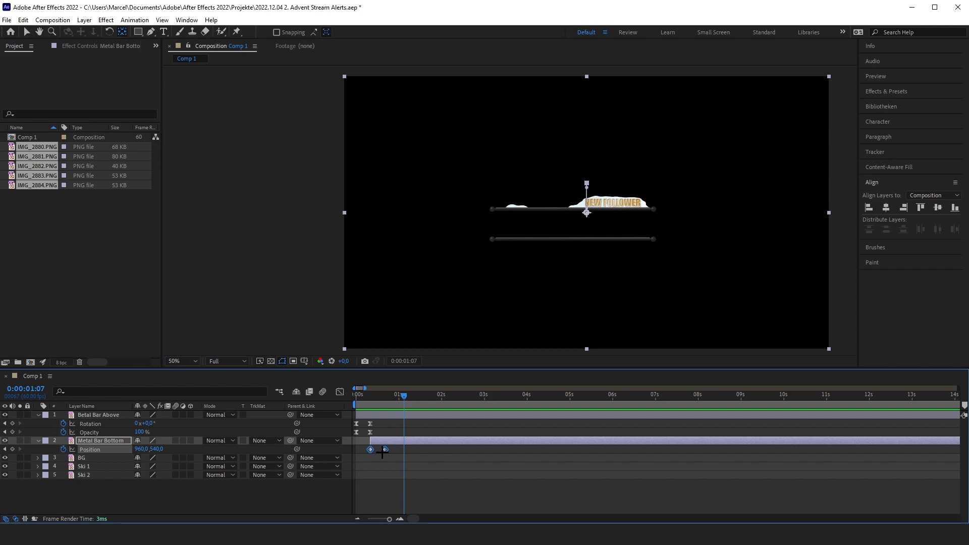
{"action": "key", "text": "shift+F3"}
{"action": "scroll", "coordinate": [385, 488], "scroll_direction": "up", "scroll_amount": 2}
{"action": "left_click_drag", "start_coordinate": [411, 518], "coordinate": [404, 516]}
{"action": "left_click_drag", "start_coordinate": [455, 490], "coordinate": [427, 490]}
{"action": "left_click", "coordinate": [340, 392]}
{"action": "left_click", "coordinate": [410, 398]}
{"action": "key", "text": "space"}
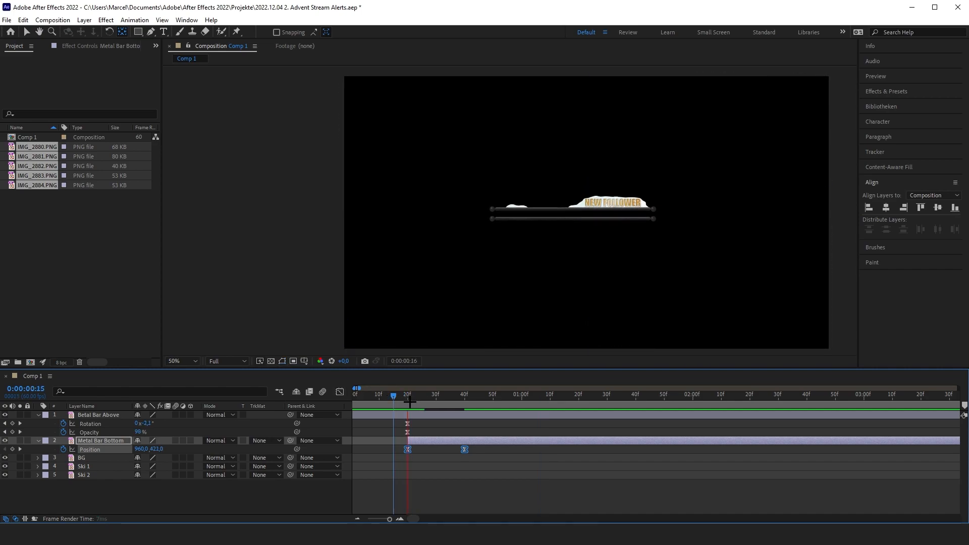
{"action": "key", "text": "space"}
Draw a rectangular mask around the wooden panel on the BG layer at 0:00:00:20
{"action": "scroll", "coordinate": [494, 457], "scroll_direction": "down", "scroll_amount": 2}
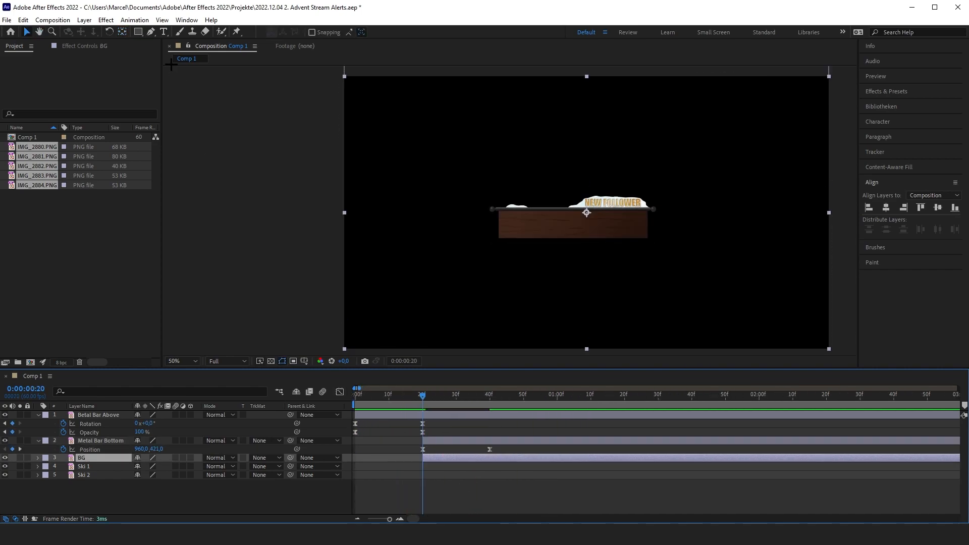
{"action": "left_click", "coordinate": [137, 31]}
{"action": "scroll", "coordinate": [510, 208], "scroll_direction": "up", "scroll_amount": 2}
{"action": "left_click_drag", "start_coordinate": [485, 270], "coordinate": [789, 207]}
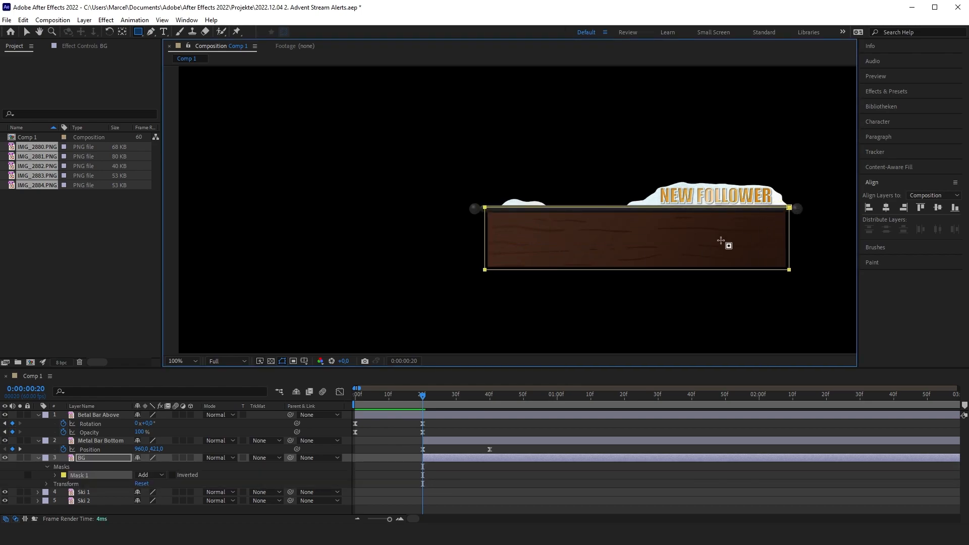
Expand Mask 1's properties and fit the mask's corners and edges tightly to the wooden panel
{"action": "scroll", "coordinate": [635, 252], "scroll_direction": "up", "scroll_amount": 1}
{"action": "left_click", "coordinate": [55, 475]}
{"action": "key", "text": "v"}
{"action": "left_click_drag", "start_coordinate": [460, 205], "coordinate": [464, 205]}
{"action": "scroll", "coordinate": [464, 205], "scroll_direction": "down", "scroll_amount": 1}
{"action": "left_click_drag", "start_coordinate": [699, 272], "coordinate": [604, 264]}
{"action": "scroll", "coordinate": [449, 263], "scroll_direction": "up", "scroll_amount": 1}
{"action": "left_click_drag", "start_coordinate": [570, 186], "coordinate": [566, 186]}
{"action": "scroll", "coordinate": [420, 277], "scroll_direction": "up", "scroll_amount": 1}
{"action": "left_click_drag", "start_coordinate": [420, 276], "coordinate": [419, 266]}
{"action": "scroll", "coordinate": [419, 266], "scroll_direction": "down", "scroll_amount": 1}
Hide both metal bars, check the BG mask's edges against the wooden panel, and show the bars again
{"action": "left_click_drag", "start_coordinate": [5, 415], "coordinate": [5, 440]}
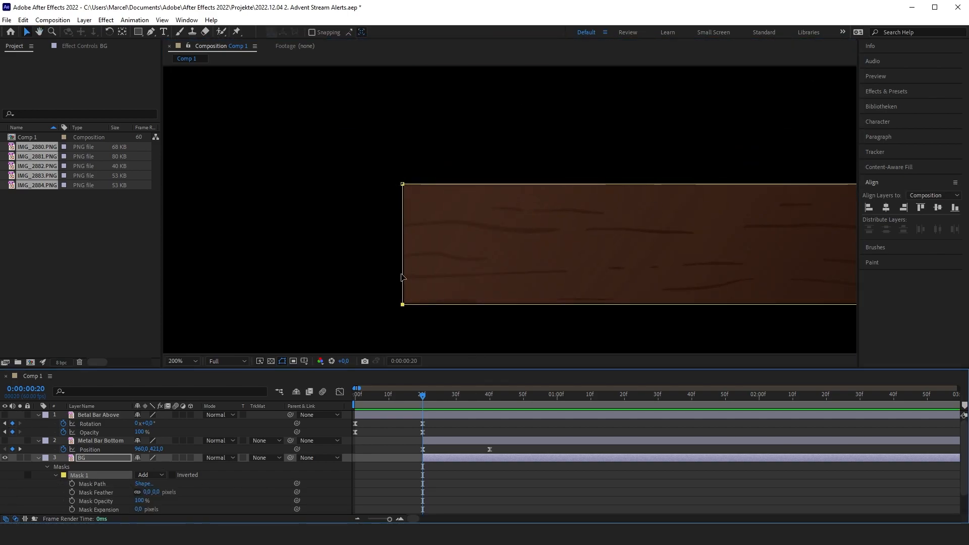
{"action": "scroll", "coordinate": [313, 248], "scroll_direction": "down", "scroll_amount": 1}
{"action": "left_click", "coordinate": [658, 216]}
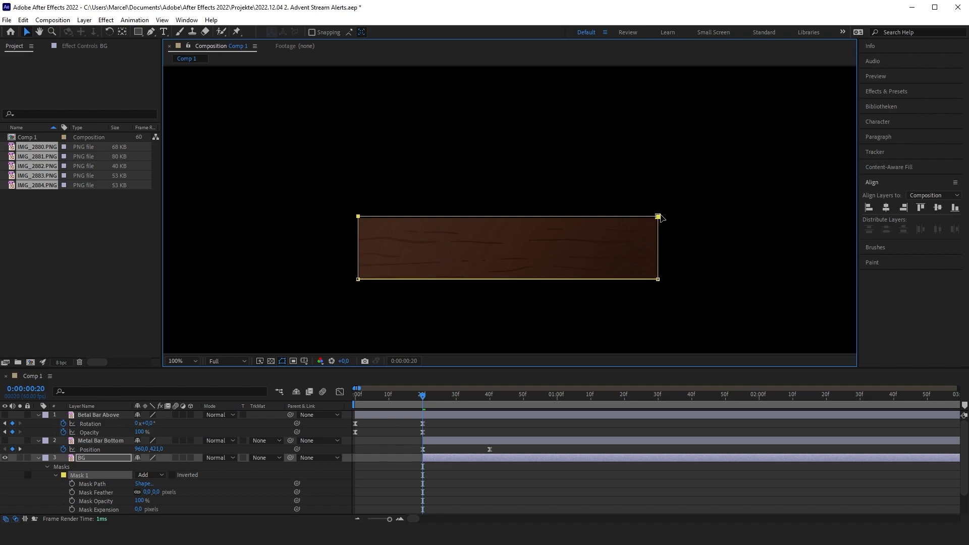
{"action": "left_click_drag", "start_coordinate": [5, 441], "coordinate": [5, 415]}
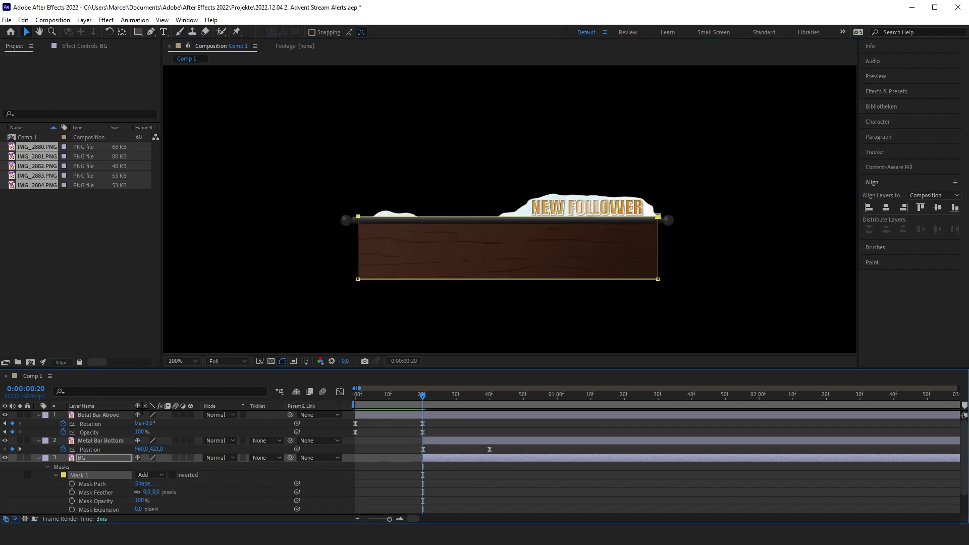
Keyframe BG's full Mask Path at 0:00:00:40, and at 0:00:00:20 raise the mask's lower edge to behind the upper bar
{"action": "left_click", "coordinate": [72, 484]}
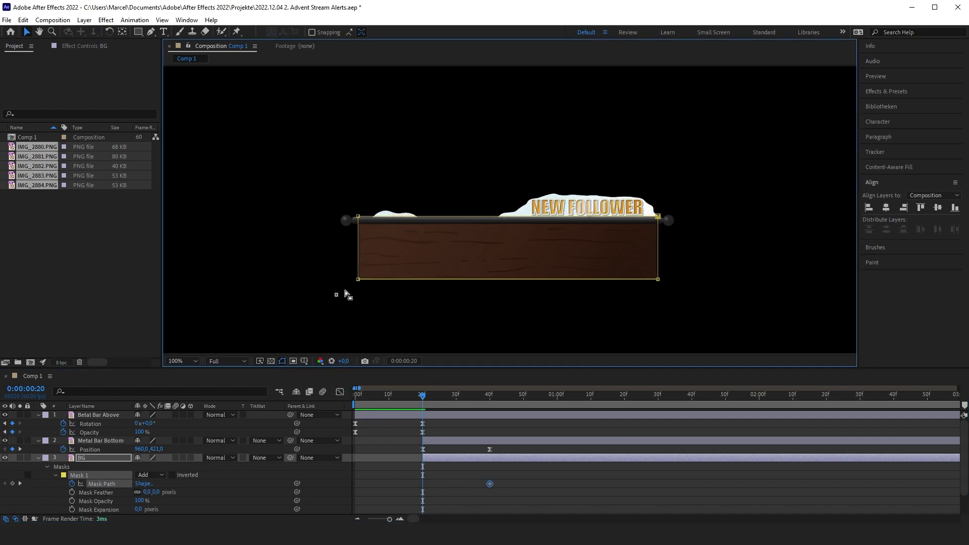
{"action": "scroll", "coordinate": [673, 280], "scroll_direction": "up", "scroll_amount": 2}
{"action": "left_click_drag", "start_coordinate": [651, 321], "coordinate": [651, 201]}
Ease the two Mask Path keyframes on BG and reshape their curve in the Graph Editor
{"action": "left_click_drag", "start_coordinate": [520, 481], "coordinate": [382, 478]}
{"action": "left_click", "coordinate": [342, 394]}
{"action": "left_click_drag", "start_coordinate": [542, 478], "coordinate": [415, 519]}
{"action": "left_click_drag", "start_coordinate": [478, 491], "coordinate": [445, 492]}
{"action": "left_click", "coordinate": [339, 392]}
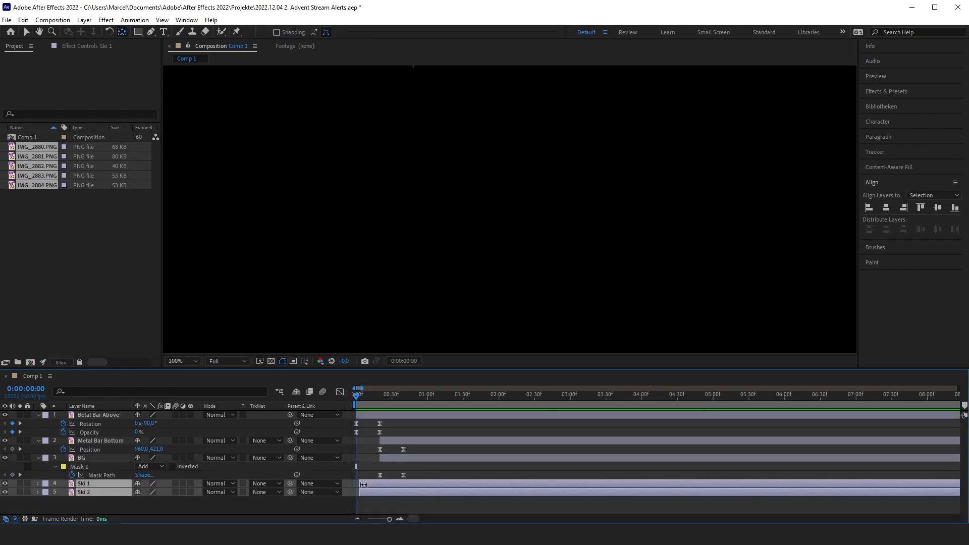
Align Ski 1 and Ski 2 with the start of the composition, parent both to Betal Bar Above and preview
{"action": "left_click_drag", "start_coordinate": [372, 488], "coordinate": [365, 489]}
{"action": "left_click_drag", "start_coordinate": [357, 393], "coordinate": [379, 398]}
{"action": "left_click_drag", "start_coordinate": [290, 484], "coordinate": [337, 397]}
{"action": "key", "text": "space"}
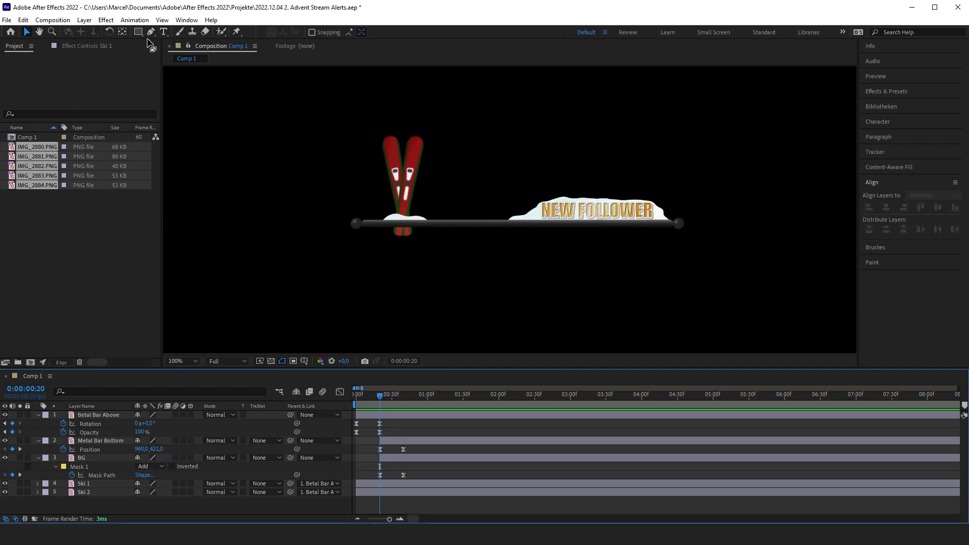
Draw a white rectangle covering the skis above the upper bar and stack its shape layer directly above Ski 1
{"action": "left_click", "coordinate": [137, 31]}
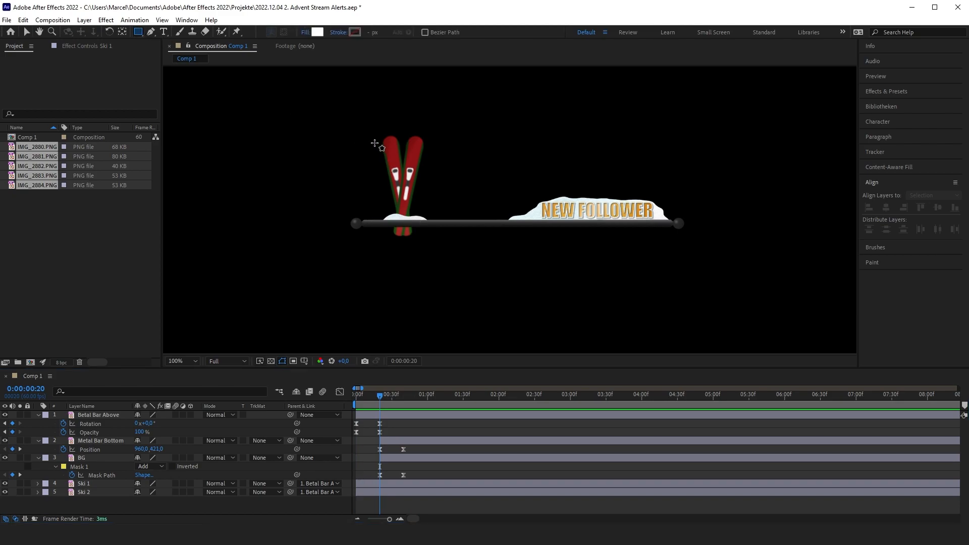
{"action": "mouse_move", "coordinate": [369, 124]}
{"action": "left_mouse_down"}
{"action": "mouse_move", "coordinate": [427, 244]}
{"action": "mouse_move", "coordinate": [427, 222]}
{"action": "mouse_move", "coordinate": [437, 223]}
{"action": "left_mouse_up"}
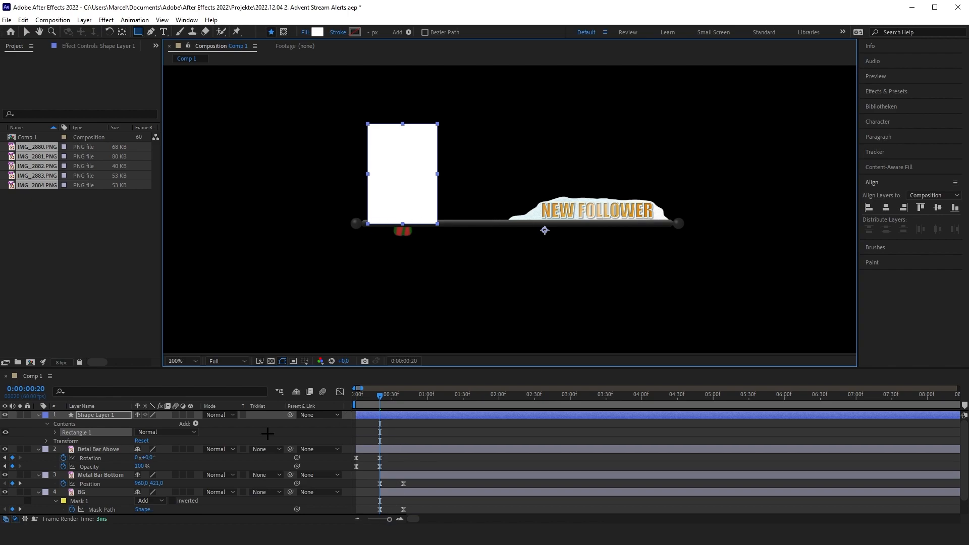
{"action": "left_click_drag", "start_coordinate": [102, 414], "coordinate": [106, 503]}
{"action": "scroll", "coordinate": [366, 474], "scroll_direction": "down", "scroll_amount": 1}
Set Shape Layer 1's blending mode to Stencil Alpha and parent it to Betal Bar Above
{"action": "right_click", "coordinate": [366, 468]}
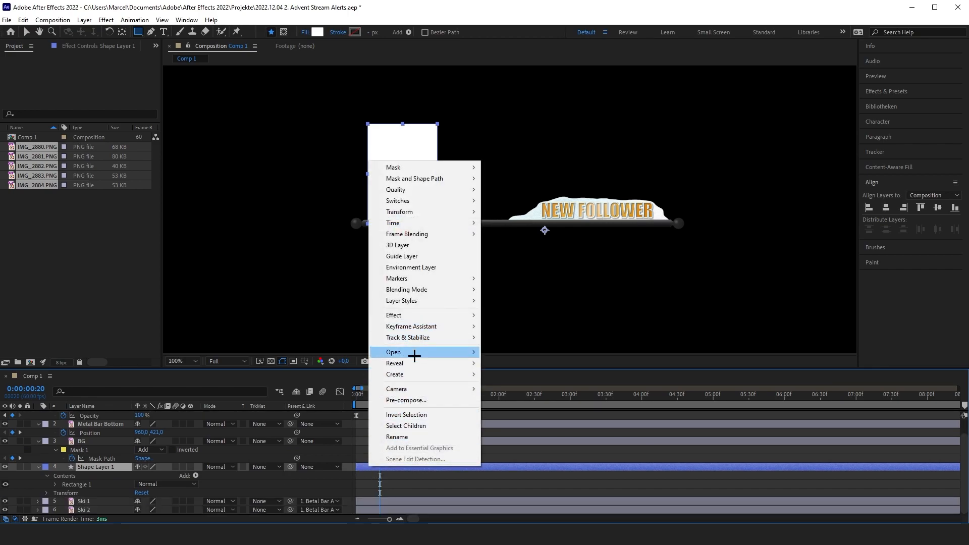
{"action": "mouse_move", "coordinate": [406, 290]}
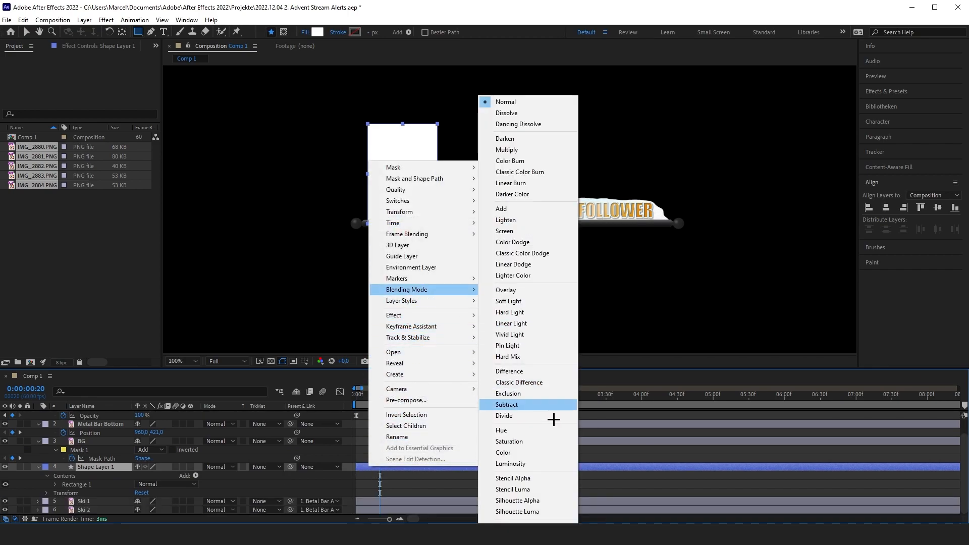
{"action": "left_click", "coordinate": [533, 477]}
{"action": "left_click_drag", "start_coordinate": [378, 395], "coordinate": [387, 415]}
Widen the stencil rectangle on Shape Layer 1 well beyond both sides of the skis
{"action": "key", "text": "v"}
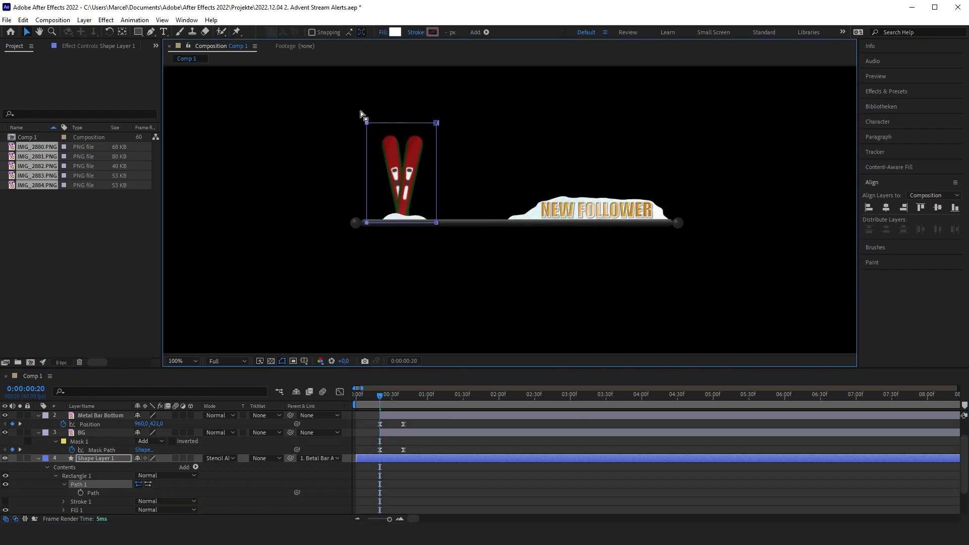
{"action": "left_click_drag", "start_coordinate": [367, 123], "coordinate": [286, 123]}
{"action": "left_click_drag", "start_coordinate": [460, 239], "coordinate": [504, 124]}
Keyframe Ski 1 and Ski 2's Rotation at 0° at 0:00:00:20, and set them to -85° and -70° at the composition start
{"action": "scroll", "coordinate": [96, 484], "scroll_direction": "down", "scroll_amount": 2}
{"action": "left_click", "coordinate": [92, 509]}
{"action": "scroll", "coordinate": [91, 509], "scroll_direction": "down", "scroll_amount": 1}
{"action": "left_click", "coordinate": [93, 510], "text": "shift"}
{"action": "key", "text": "Home"}
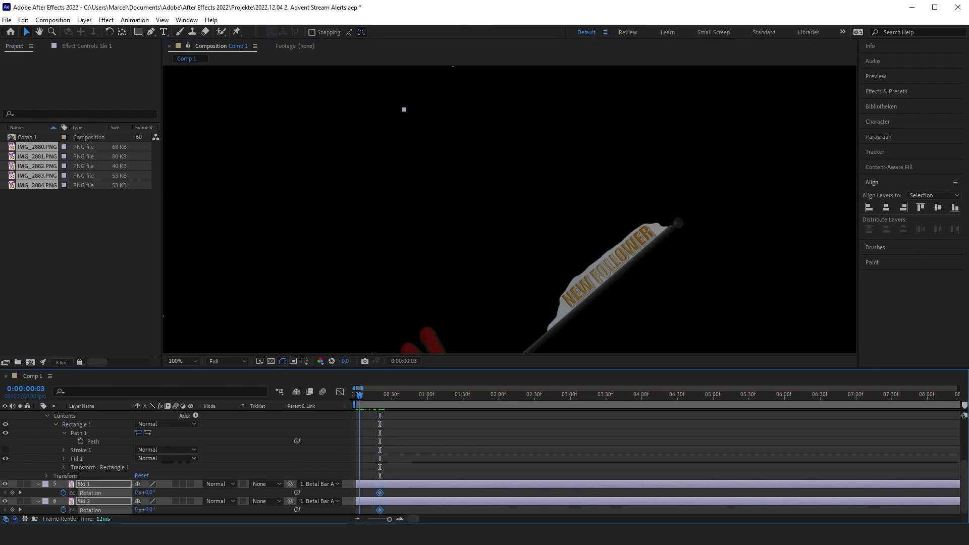
{"action": "left_click_drag", "start_coordinate": [147, 492], "coordinate": [171, 492]}
{"action": "left_click_drag", "start_coordinate": [223, 476], "coordinate": [126, 494]}
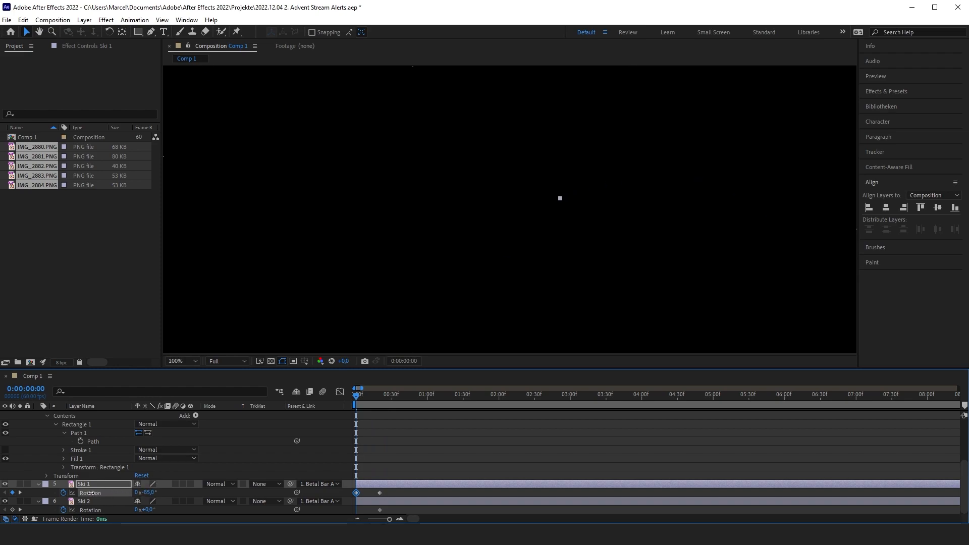
{"action": "key", "text": "space"}
{"action": "key", "text": "space"}
{"action": "left_click_drag", "start_coordinate": [372, 391], "coordinate": [391, 424]}
{"action": "left_click", "coordinate": [149, 510]}
{"action": "type", "text": "-70"}
Rotate both skis slightly in the positive direction at 0:00:00:30 and return them to 0° at 0:00:00:40
{"action": "left_click_drag", "start_coordinate": [149, 493], "coordinate": [156, 493]}
{"action": "left_click_drag", "start_coordinate": [150, 509], "coordinate": [154, 510]}
{"action": "left_click_drag", "start_coordinate": [391, 396], "coordinate": [403, 395]}
{"action": "left_click", "coordinate": [154, 510]}
{"action": "type", "text": "0"}
Ease the skis' first two pairs of Rotation keyframes, lengthen the easing handles in the Graph Editor and preview the swing
{"action": "left_click_drag", "start_coordinate": [384, 488], "coordinate": [340, 515]}
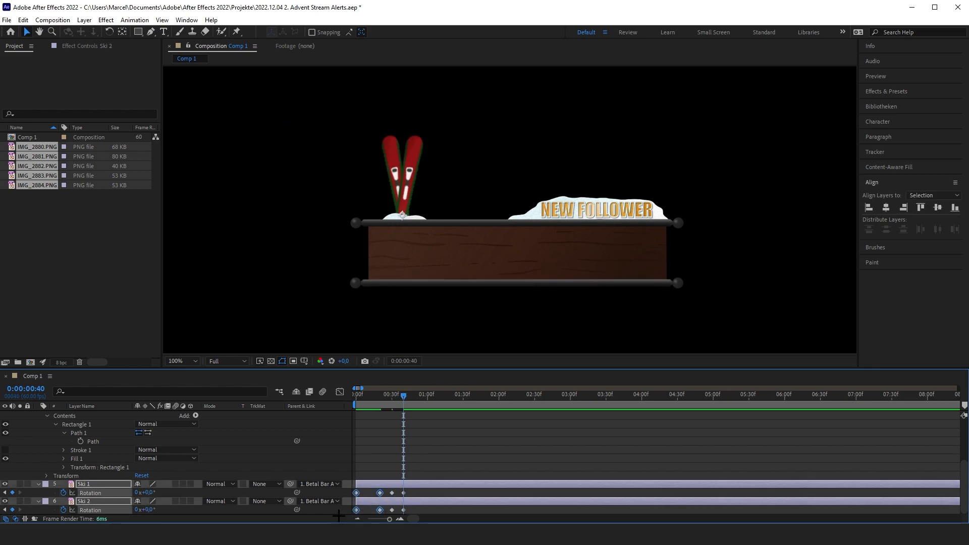
{"action": "left_click", "coordinate": [341, 391]}
{"action": "scroll", "coordinate": [375, 519], "scroll_direction": "up", "scroll_amount": 2}
{"action": "scroll", "coordinate": [403, 482], "scroll_direction": "left", "scroll_amount": 1}
{"action": "left_click_drag", "start_coordinate": [372, 480], "coordinate": [355, 479]}
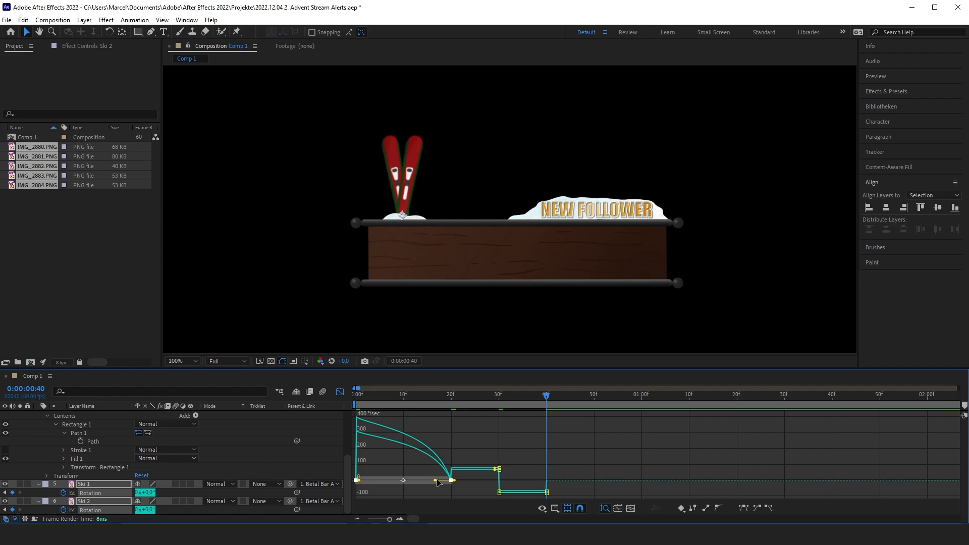
{"action": "left_click_drag", "start_coordinate": [436, 480], "coordinate": [398, 478]}
{"action": "left_click_drag", "start_coordinate": [377, 396], "coordinate": [341, 392]}
{"action": "scroll", "coordinate": [454, 252], "scroll_direction": "down", "scroll_amount": 3}
{"action": "key", "text": "space"}
{"action": "scroll", "coordinate": [509, 210], "scroll_direction": "up", "scroll_amount": 2}
{"action": "left_click_drag", "start_coordinate": [704, 396], "coordinate": [451, 395]}
{"action": "key", "text": "space"}
{"action": "key", "text": "space"}
Delete both skis' Rotation keyframes at 0:00:00:20, ease the ones at 0:00:00:30 and preview the motion
{"action": "left_click", "coordinate": [340, 392]}
{"action": "left_click_drag", "start_coordinate": [465, 489], "coordinate": [503, 515]}
{"action": "key", "text": "Delete"}
{"action": "left_click", "coordinate": [339, 392]}
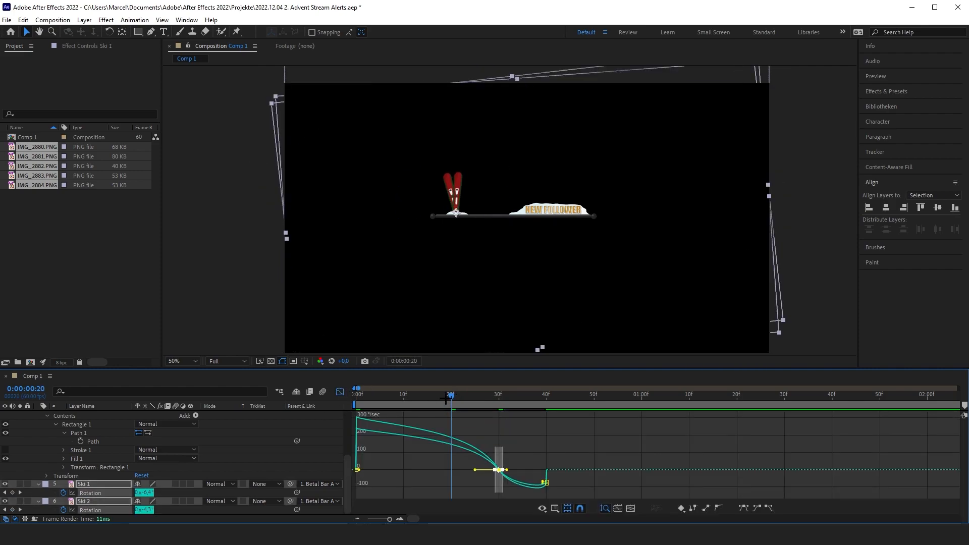
{"action": "key", "text": "space"}
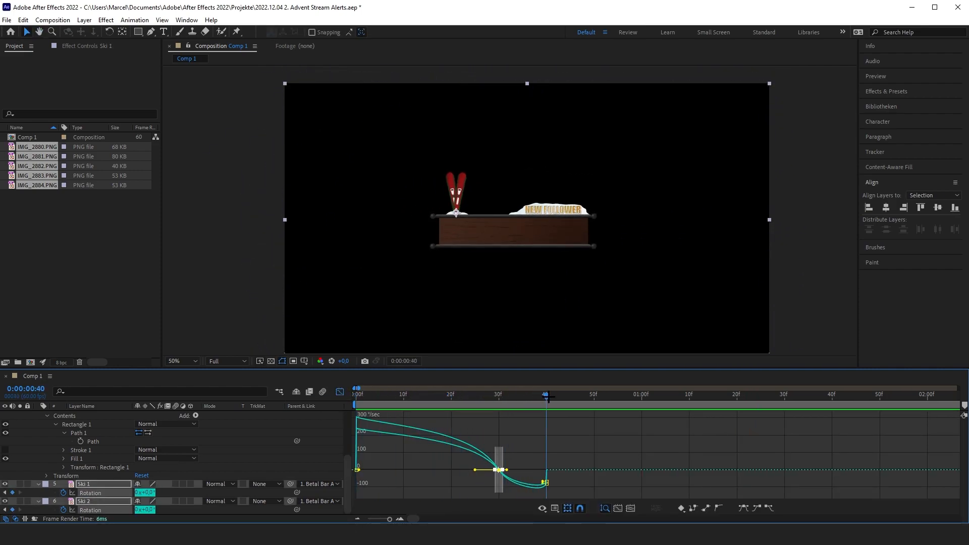
Keyframe both skis tilting slightly in the negative direction at 0:00:00:50 and settling at 0° at 0:00:01:00
{"action": "left_click", "coordinate": [339, 392]}
{"action": "left_click_drag", "start_coordinate": [594, 396], "coordinate": [576, 396]}
{"action": "left_click_drag", "start_coordinate": [146, 493], "coordinate": [144, 509]}
{"action": "left_click", "coordinate": [531, 510]}
{"action": "left_click_drag", "start_coordinate": [584, 396], "coordinate": [546, 396]}
{"action": "key", "text": "shift+Page_Down"}
{"action": "left_click", "coordinate": [147, 492]}
{"action": "type", "text": "0"}
{"action": "left_click", "coordinate": [148, 509]}
{"action": "type", "text": "0"}
{"action": "key", "text": "Return"}
{"action": "left_click_drag", "start_coordinate": [605, 475], "coordinate": [567, 511]}
{"action": "left_click_drag", "start_coordinate": [574, 494], "coordinate": [607, 510]}
{"action": "key", "text": "shift+Page_Down"}
{"action": "left_click_drag", "start_coordinate": [613, 494], "coordinate": [536, 512]}
Preview the skis' swinging motion repeatedly from the start of the composition
{"action": "key", "text": "Home"}
{"action": "key", "text": "space"}
{"action": "key", "text": "space"}
{"action": "key", "text": "Home"}
{"action": "key", "text": "space"}
{"action": "key", "text": "space"}
{"action": "key", "text": "Home"}
{"action": "key", "text": "space"}
{"action": "key", "text": "space"}
{"action": "left_click", "coordinate": [502, 453]}
{"action": "key", "text": "ctrl+z"}
Ease both skis' Rotation keyframes at 0:00:00:50 in the Graph Editor and save the project
{"action": "left_click", "coordinate": [340, 392]}
{"action": "scroll", "coordinate": [597, 473], "scroll_direction": "up", "scroll_amount": 1}
{"action": "left_click_drag", "start_coordinate": [601, 487], "coordinate": [584, 440]}
{"action": "key", "text": "F9"}
{"action": "left_click", "coordinate": [488, 404]}
{"action": "left_click", "coordinate": [340, 391]}
{"action": "left_click_drag", "start_coordinate": [521, 396], "coordinate": [438, 396]}
{"action": "left_click", "coordinate": [444, 497]}
{"action": "key", "text": "ctrl+s"}
Ease both skis' Rotation keyframes at 0:00:01:00, shorten their incoming handles and preview the result
{"action": "left_click_drag", "start_coordinate": [446, 490], "coordinate": [432, 511]}
{"action": "left_click", "coordinate": [339, 391]}
{"action": "scroll", "coordinate": [426, 475], "scroll_direction": "down", "scroll_amount": 2}
{"action": "scroll", "coordinate": [432, 492], "scroll_direction": "up", "scroll_amount": 4}
{"action": "key", "text": "F9"}
{"action": "mouse_move", "coordinate": [661, 473]}
{"action": "left_mouse_down"}
{"action": "mouse_move", "coordinate": [653, 475]}
{"action": "mouse_move", "coordinate": [666, 474]}
{"action": "left_mouse_up"}
{"action": "key", "text": "space"}
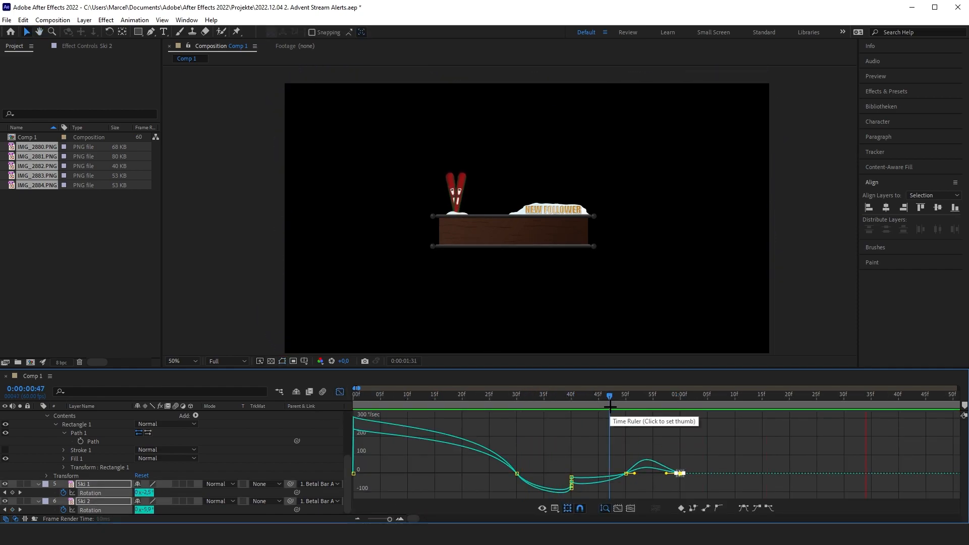
{"action": "key", "text": "space"}
Preview the ski animation, and begin entering a negative Rotation value for the skis at 0:00:01:10
{"action": "left_click", "coordinate": [339, 391]}
{"action": "left_click", "coordinate": [400, 395]}
{"action": "key", "text": "space"}
{"action": "key", "text": "space"}
{"action": "left_click_drag", "start_coordinate": [500, 397], "coordinate": [578, 397]}
{"action": "left_click", "coordinate": [149, 493]}
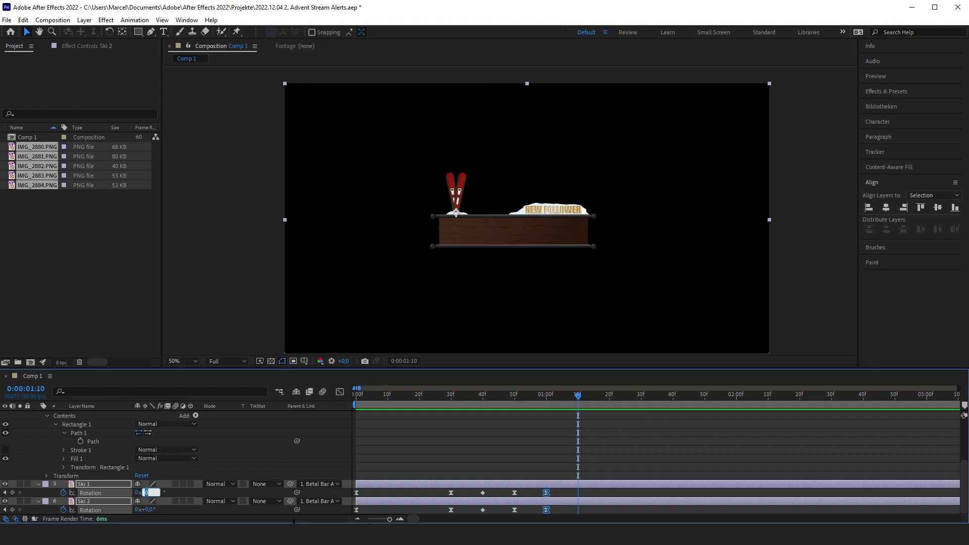
{"action": "type", "text": "-"}
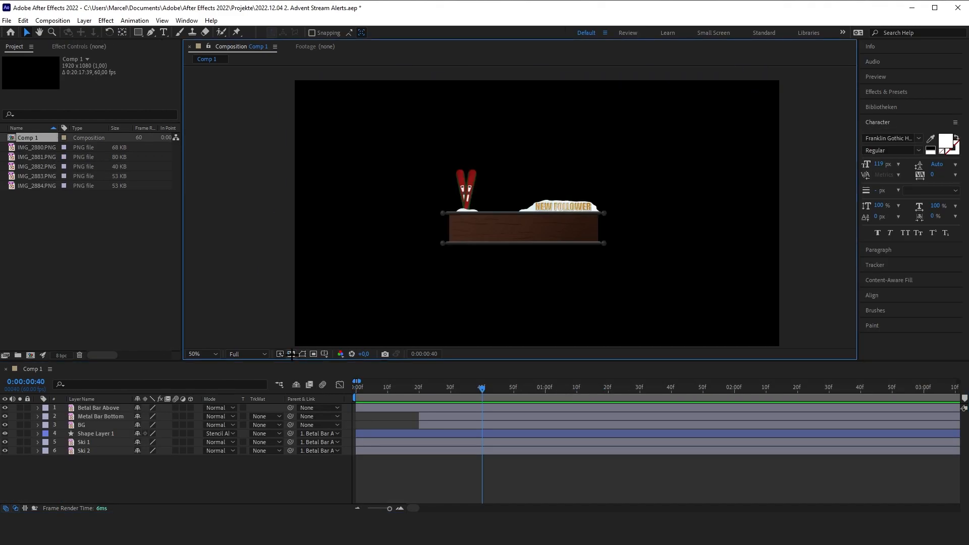
Show the transparency grid and the title/action safe guides in the Comp 1 viewer
{"action": "left_click", "coordinate": [291, 353]}
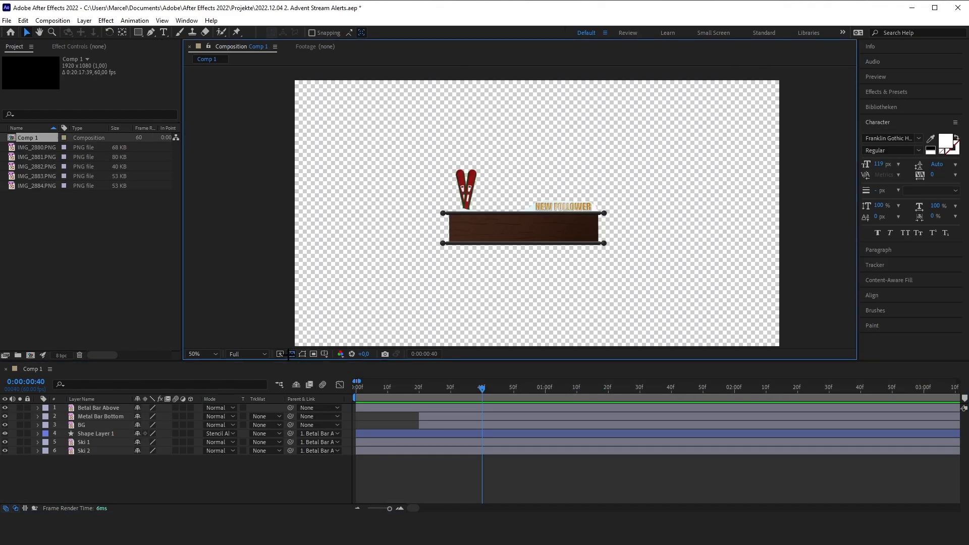
{"action": "left_click", "coordinate": [324, 354]}
{"action": "left_click", "coordinate": [333, 366]}
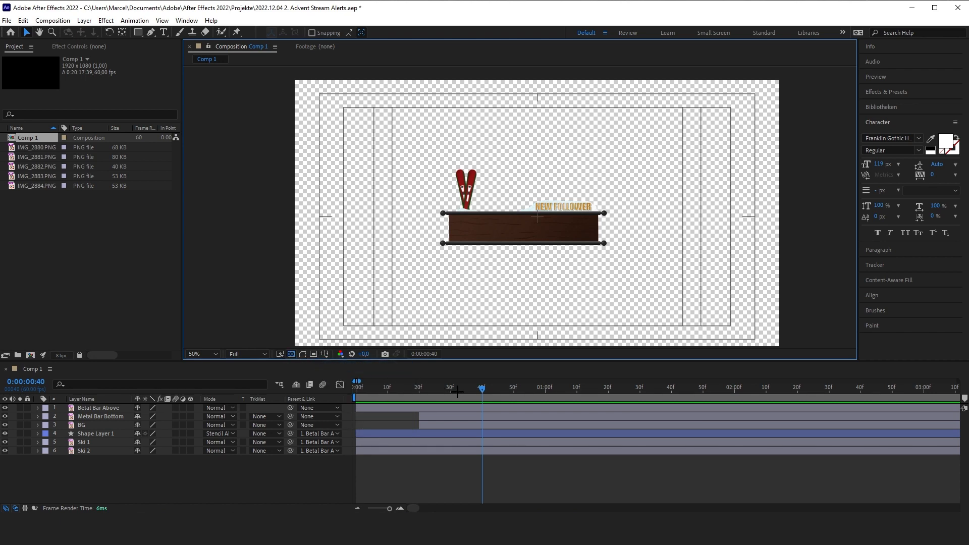
Pre-compose all six layers of Comp 1 into Pre-comp 1
{"action": "left_click", "coordinate": [465, 410]}
{"action": "key", "text": "ctrl+a"}
{"action": "right_click", "coordinate": [453, 448]}
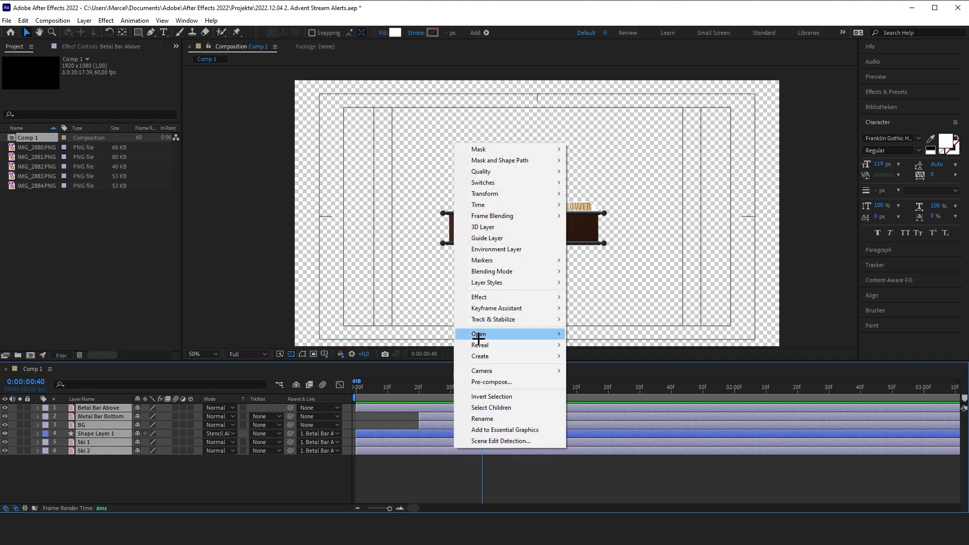
{"action": "left_click", "coordinate": [493, 382]}
{"action": "left_click", "coordinate": [505, 327]}
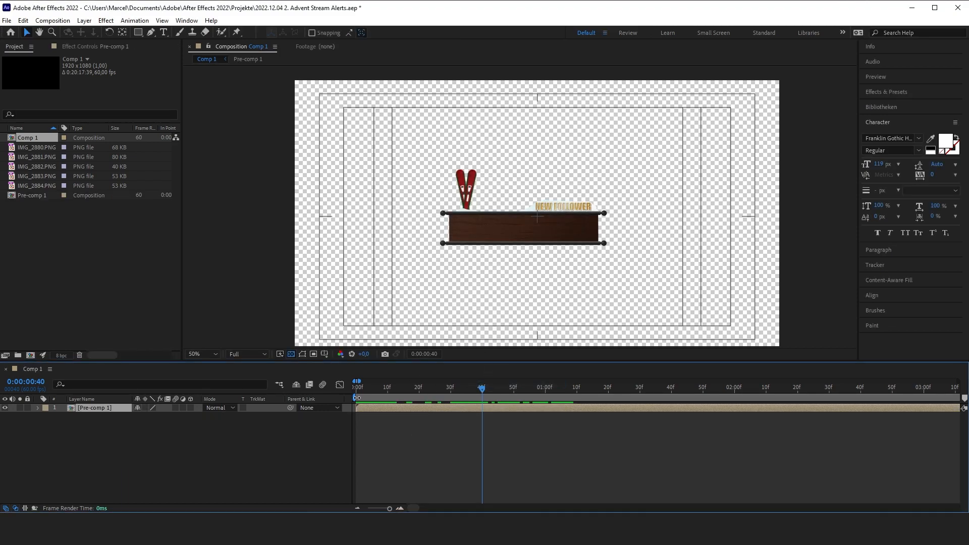
Center the banner in the frame by setting Pre-comp 1's Position to 1012, 495
{"action": "key", "text": "p"}
{"action": "mouse_move", "coordinate": [143, 416]}
{"action": "left_mouse_down"}
{"action": "mouse_move", "coordinate": [167, 415]}
{"action": "mouse_move", "coordinate": [143, 416]}
{"action": "left_mouse_up"}
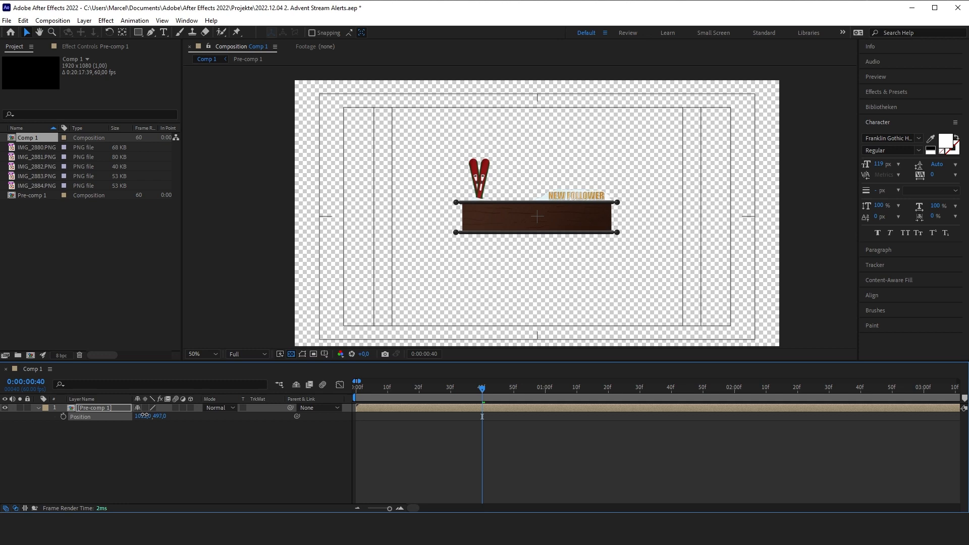
{"action": "left_click_drag", "start_coordinate": [480, 388], "coordinate": [337, 399]}
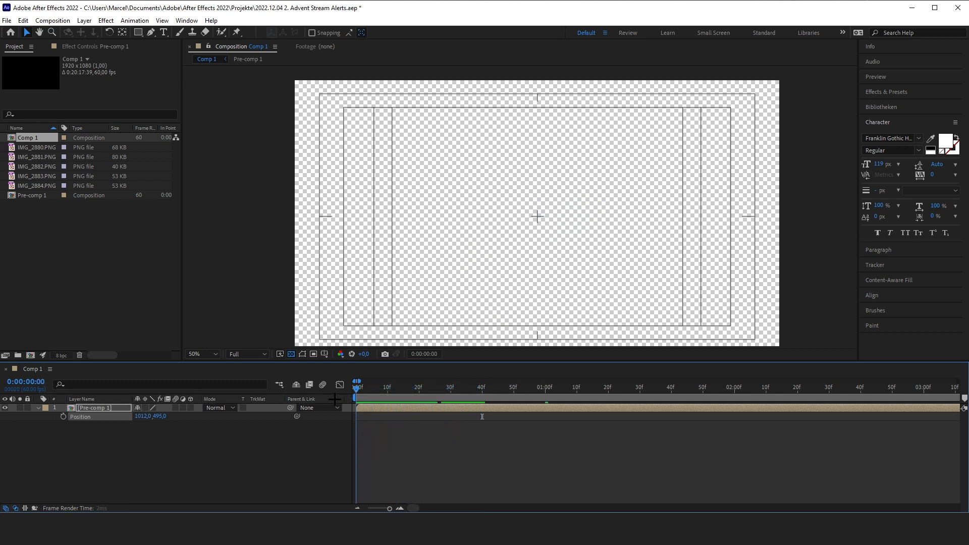
Set Pre-comp 1's frame rate to 50 frames per second in its composition settings
{"action": "right_click", "coordinate": [11, 195]}
{"action": "left_click", "coordinate": [60, 201]}
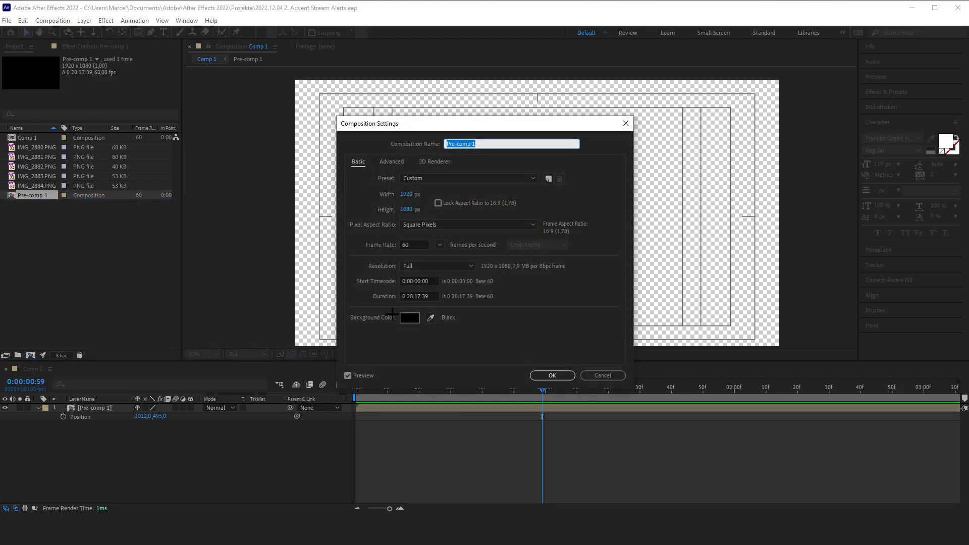
{"action": "double_click", "coordinate": [414, 246]}
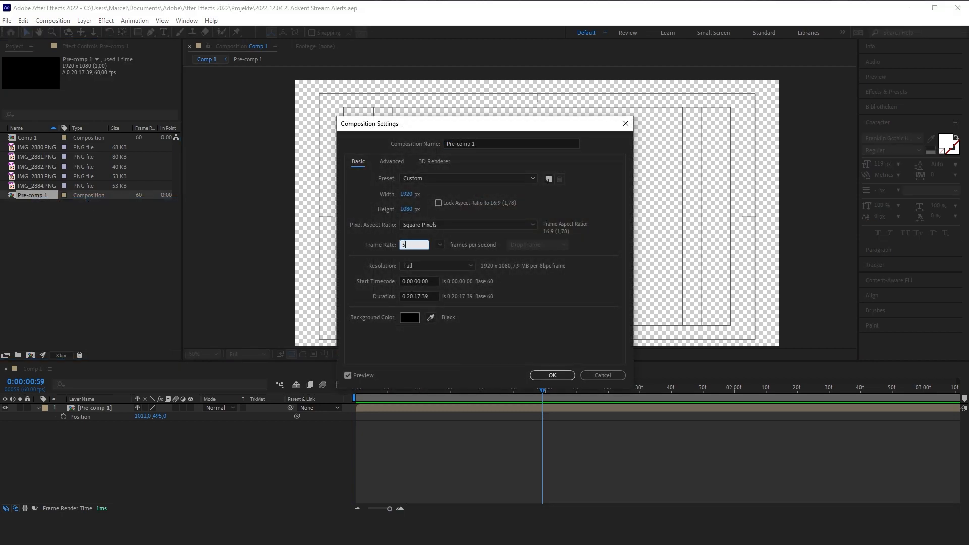
{"action": "left_click", "coordinate": [552, 376]}
Set Comp 1's frame rate to 50 frames per second in its composition settings
{"action": "right_click", "coordinate": [29, 139]}
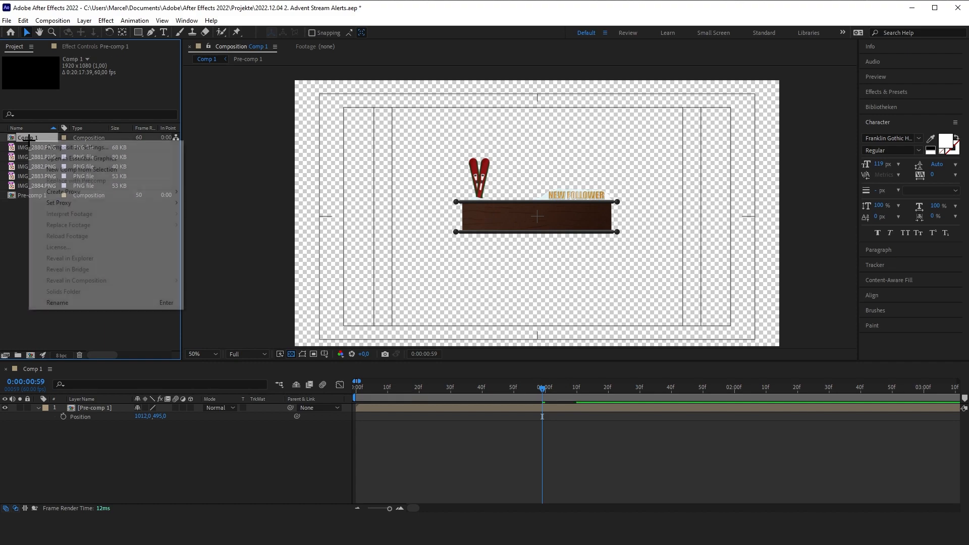
{"action": "left_click", "coordinate": [75, 147]}
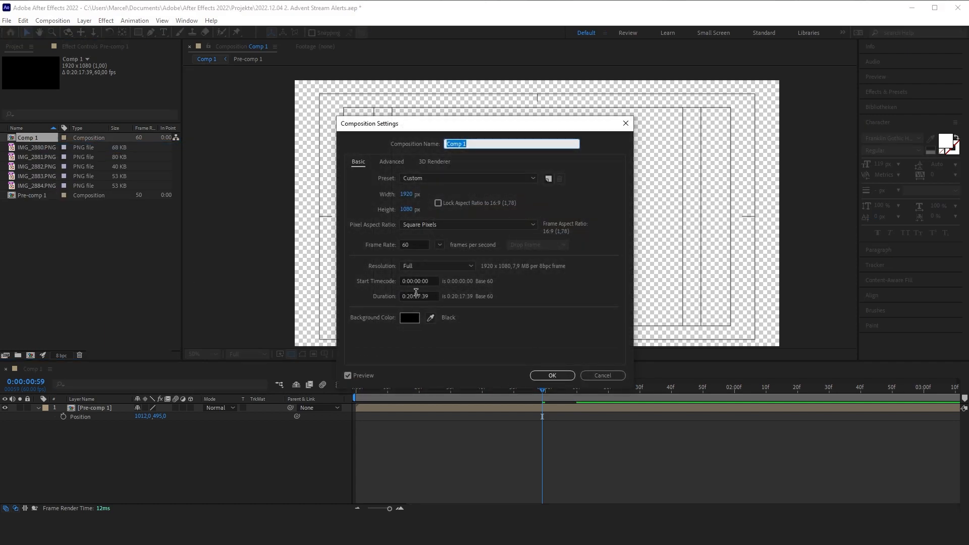
{"action": "double_click", "coordinate": [408, 244]}
{"action": "type", "text": "5,0"}
{"action": "left_click", "coordinate": [552, 375]}
End Comp 1's work area at 0:00:05:00 and add the composition to the Adobe Media Encoder queue
{"action": "left_click_drag", "start_coordinate": [531, 388], "coordinate": [480, 389]}
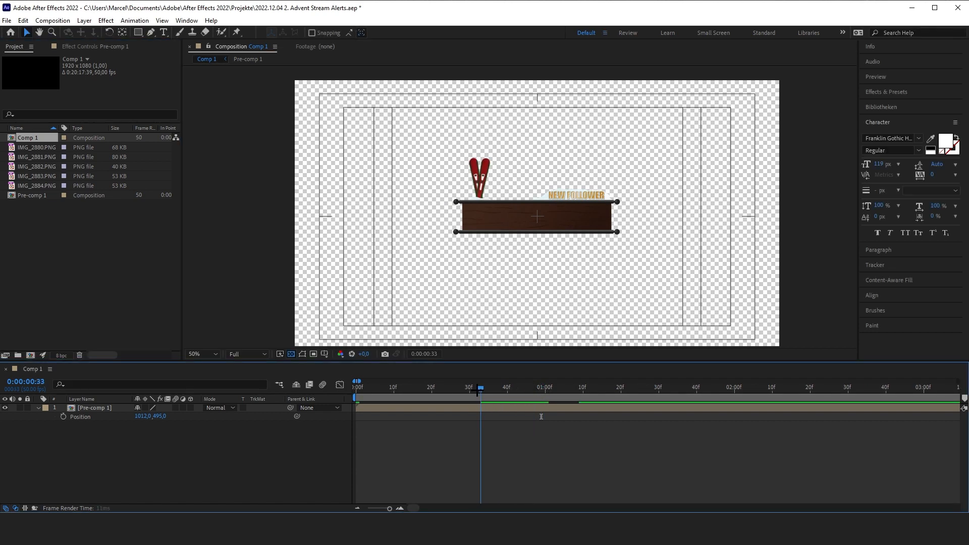
{"action": "left_click", "coordinate": [53, 20]}
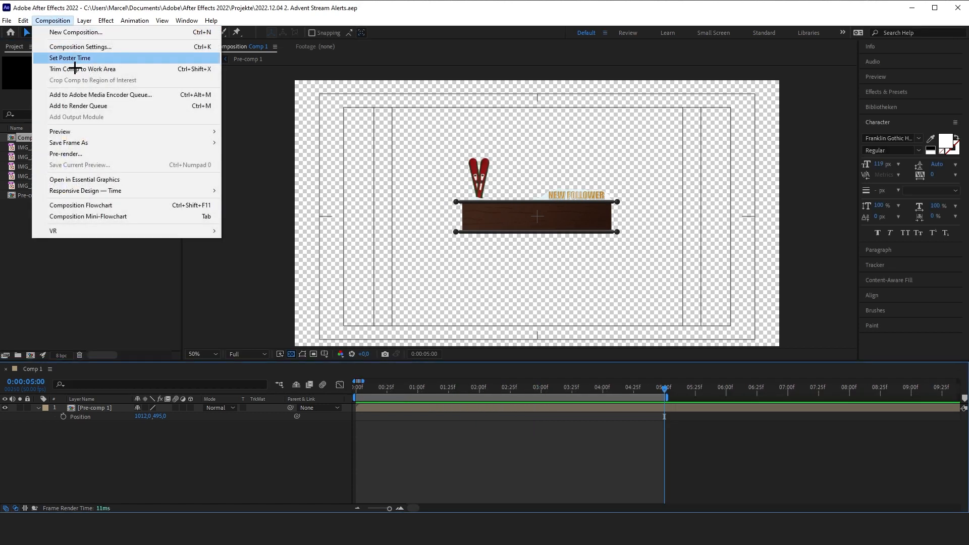
{"action": "left_click", "coordinate": [87, 94]}
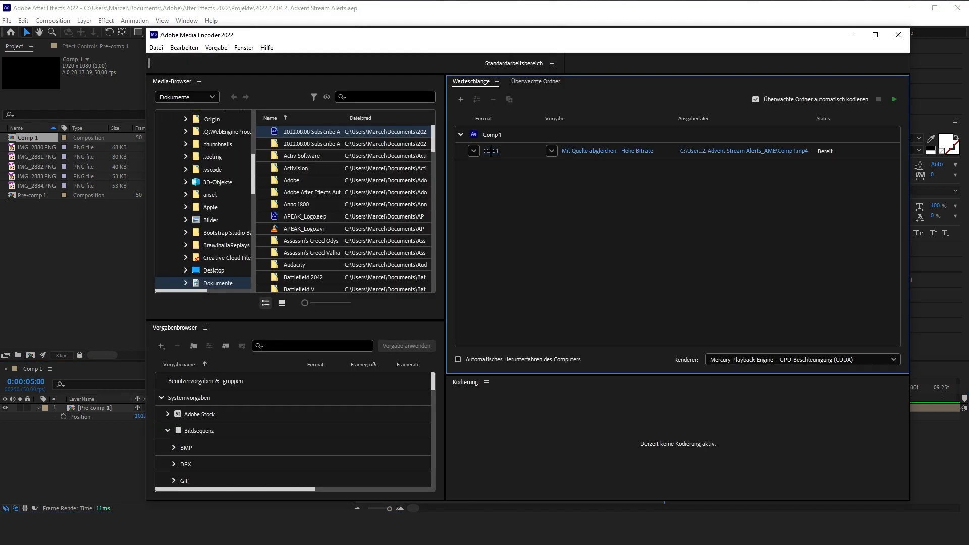
Set the queued Comp 1 export to PNG format with the PNG sequence with alpha preset
{"action": "left_click", "coordinate": [491, 150]}
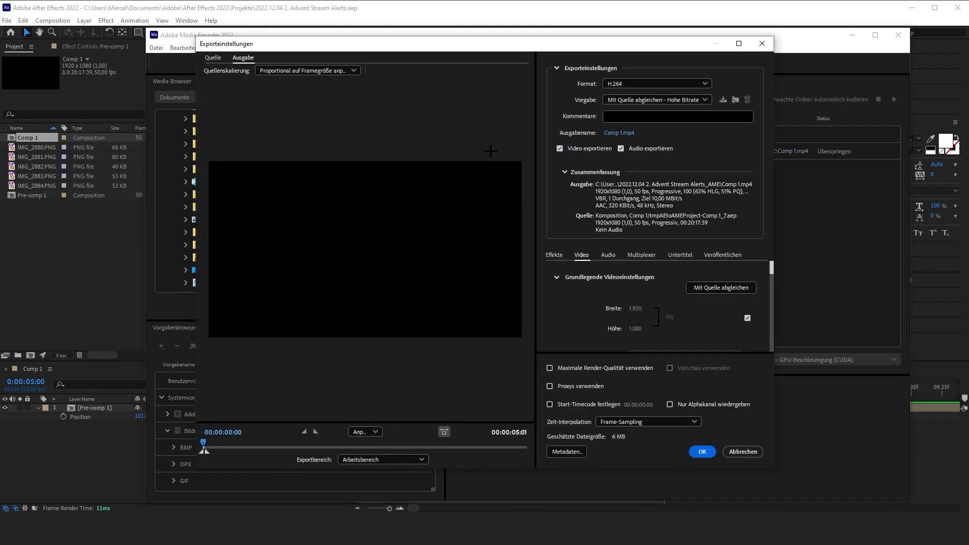
{"action": "left_click", "coordinate": [656, 83]}
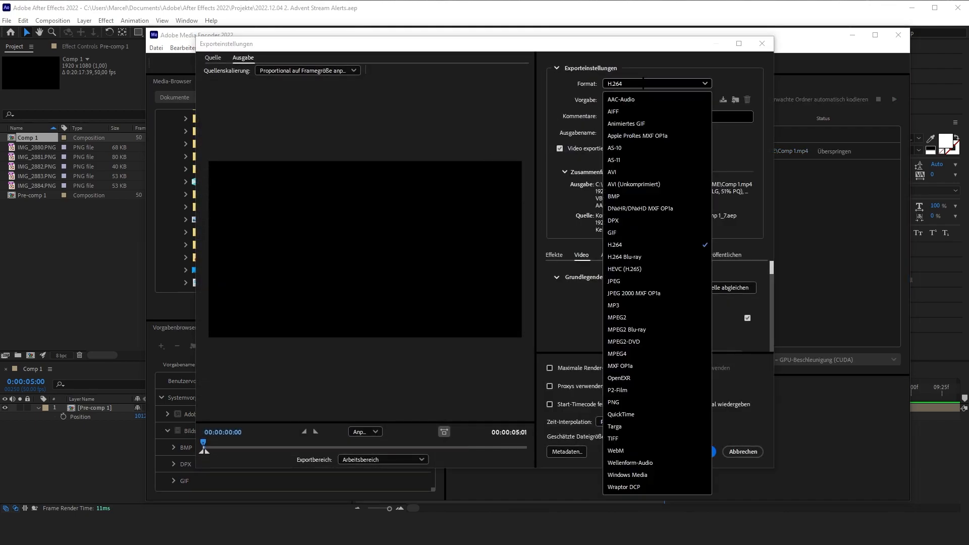
{"action": "left_click", "coordinate": [647, 403]}
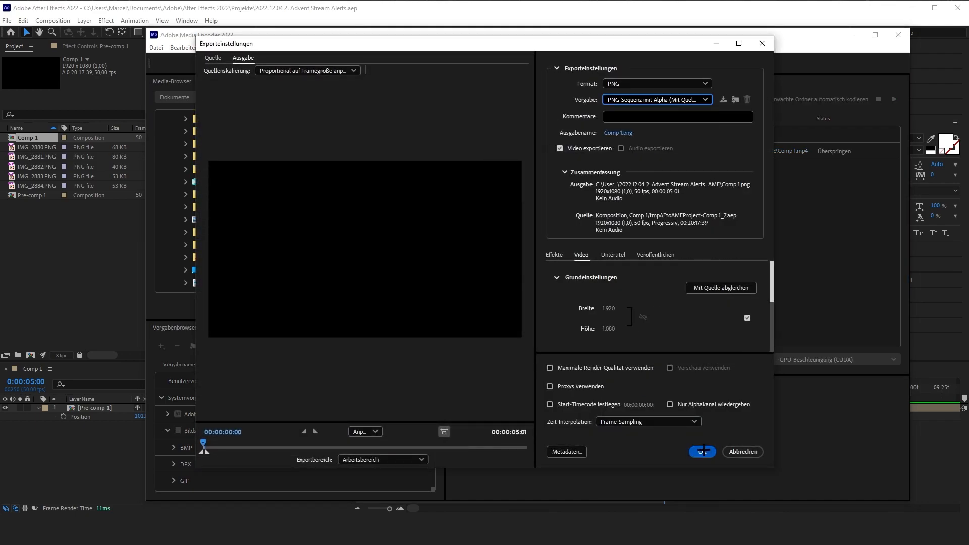
{"action": "left_click", "coordinate": [702, 451]}
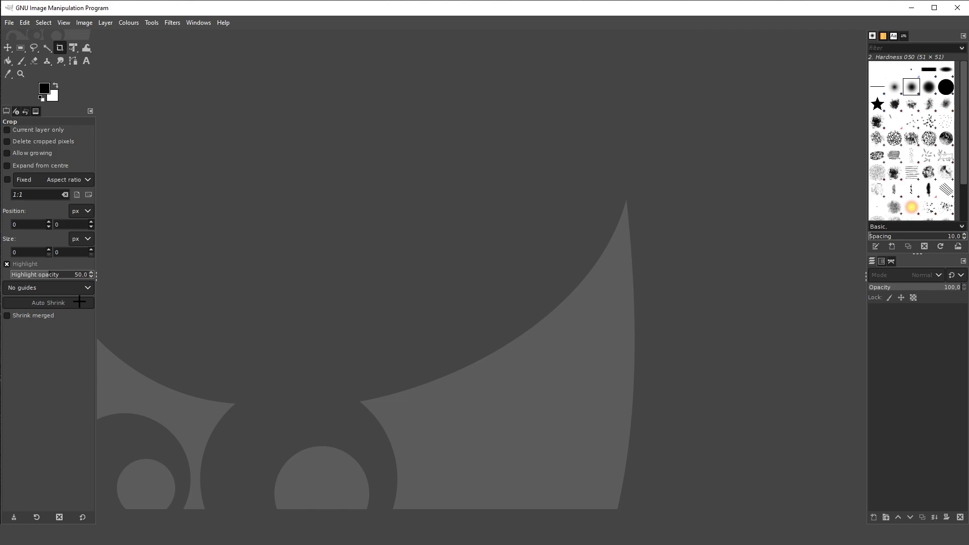
Switch to GIMP and open the rendered frames Comp 1001.png through Comp 1250.png as layers
{"action": "left_click", "coordinate": [10, 23]}
{"action": "left_click", "coordinate": [10, 23]}
{"action": "left_click", "coordinate": [10, 23]}
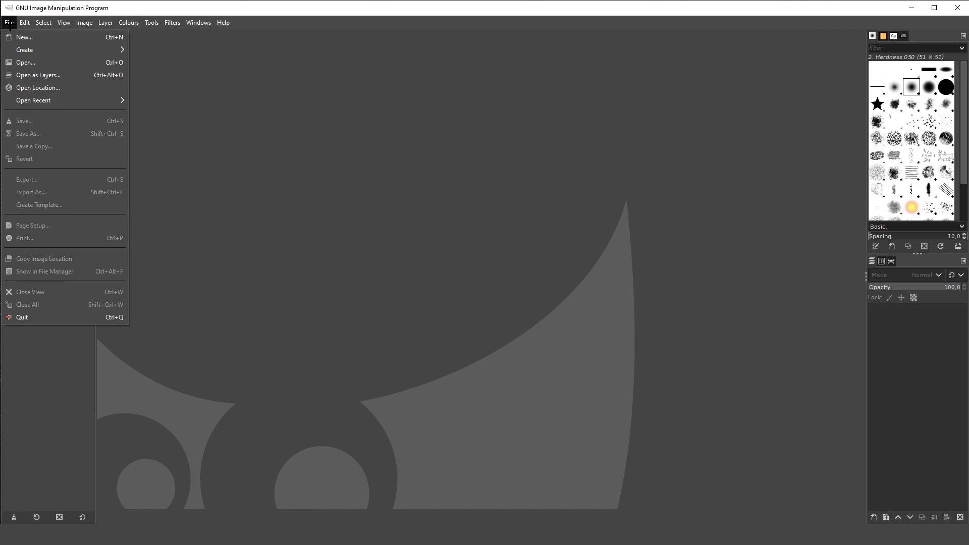
{"action": "left_click", "coordinate": [72, 76]}
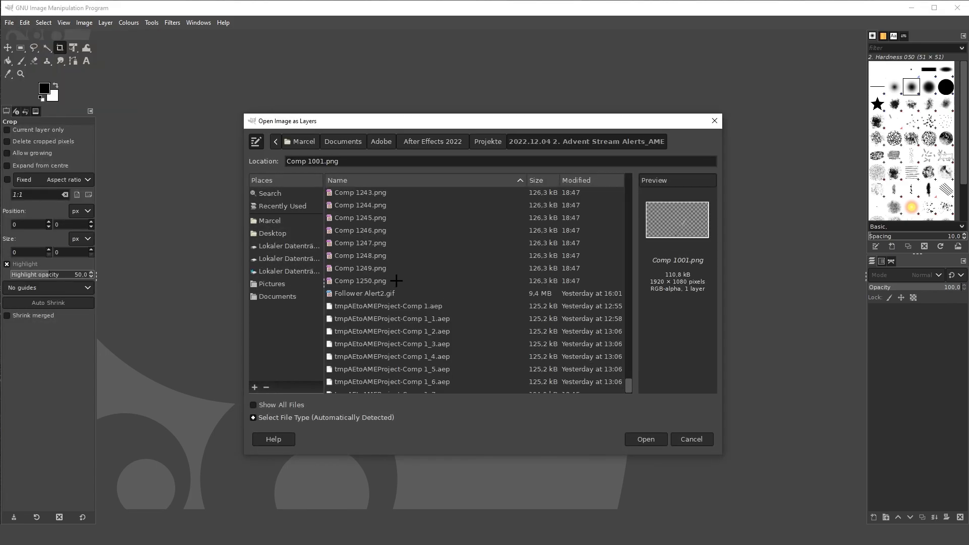
{"action": "left_click", "coordinate": [395, 281]}
{"action": "left_click", "coordinate": [455, 232], "text": "shift"}
{"action": "left_click_drag", "start_coordinate": [625, 380], "coordinate": [615, 192]}
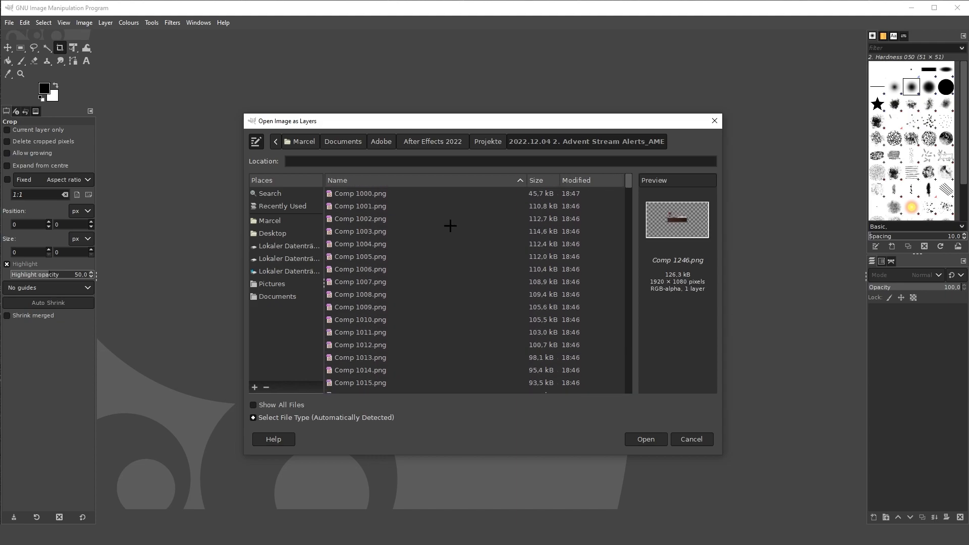
{"action": "left_click", "coordinate": [398, 207], "text": "shift"}
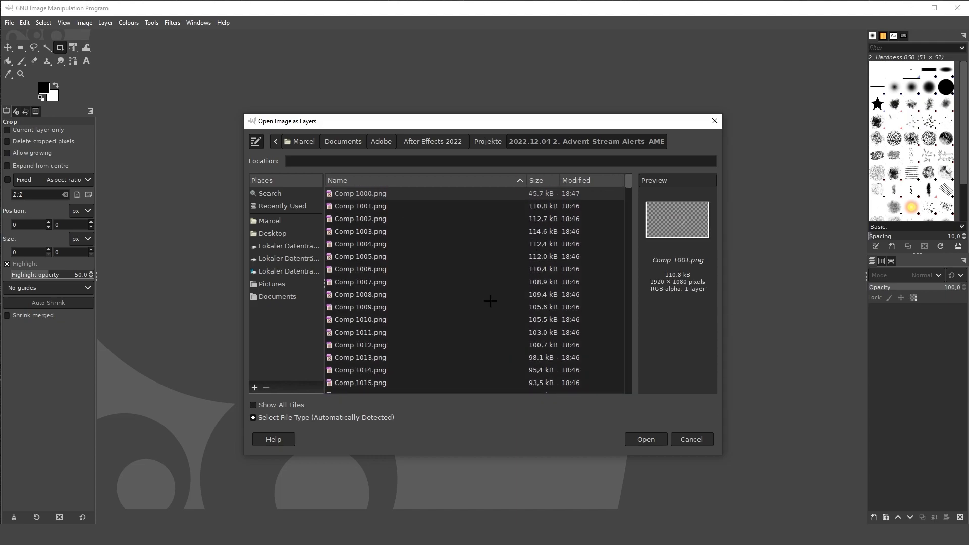
{"action": "left_click", "coordinate": [661, 440]}
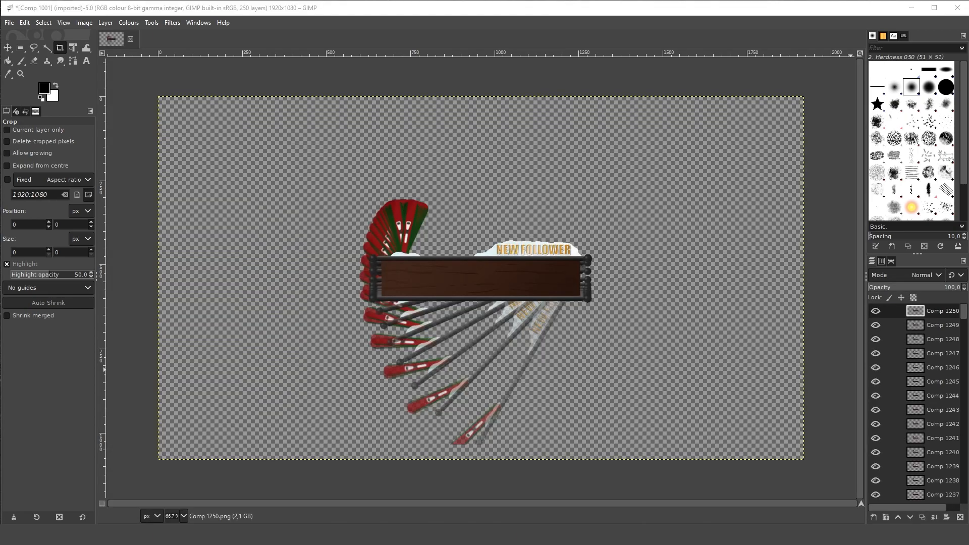
Export the layered image as Follower Alert.gif in the current project folder
{"action": "left_click", "coordinate": [9, 23]}
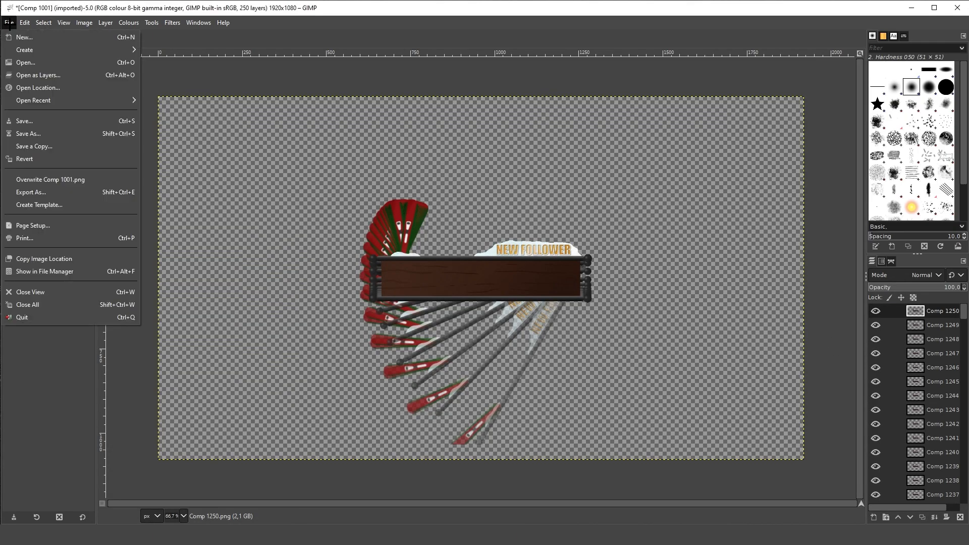
{"action": "left_click", "coordinate": [51, 192]}
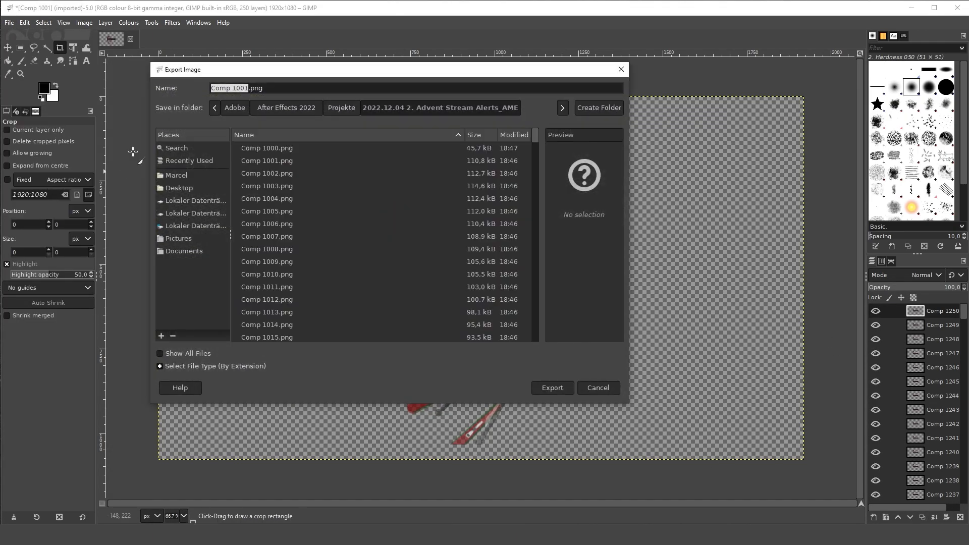
{"action": "left_click_drag", "start_coordinate": [265, 89], "coordinate": [156, 88]}
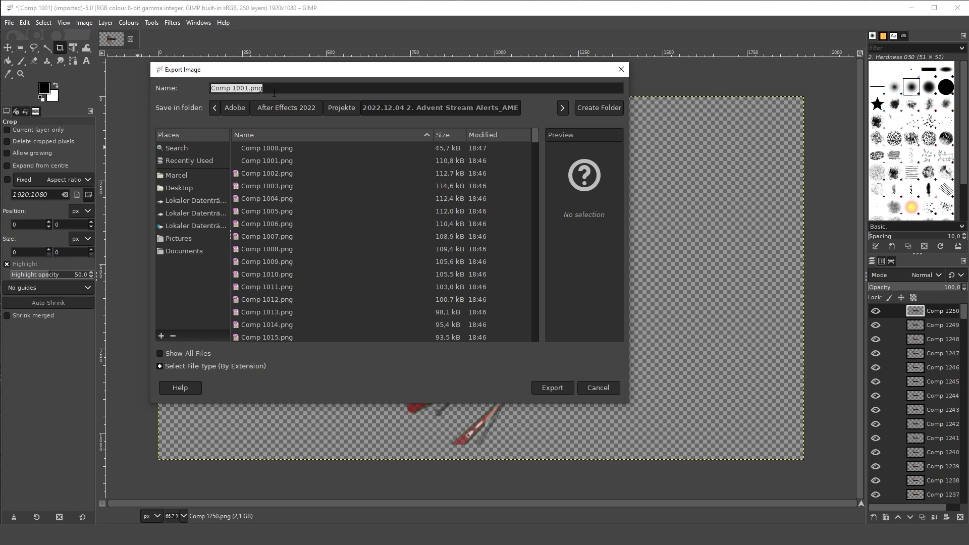
{"action": "type", "text": "Follower Alert.gif"}
{"action": "key", "text": "Return"}
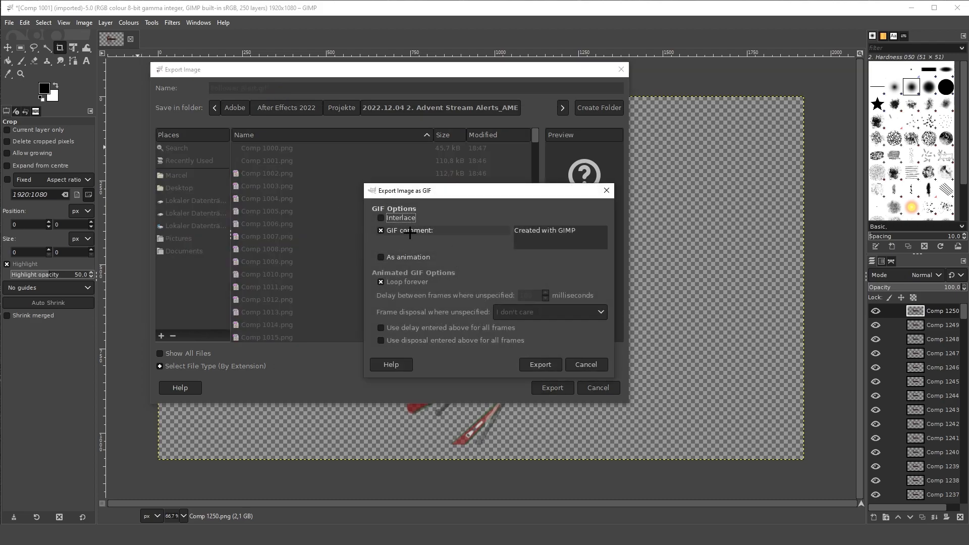
Export the GIF as an animation with a 20 millisecond delay between frames and One frame per layer (replace) disposal
{"action": "left_click", "coordinate": [381, 257]}
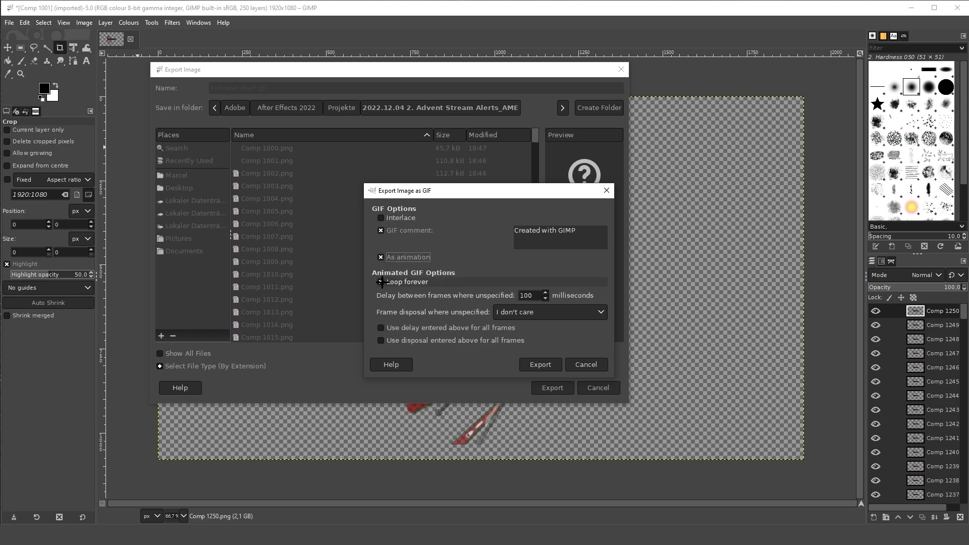
{"action": "left_click", "coordinate": [539, 314]}
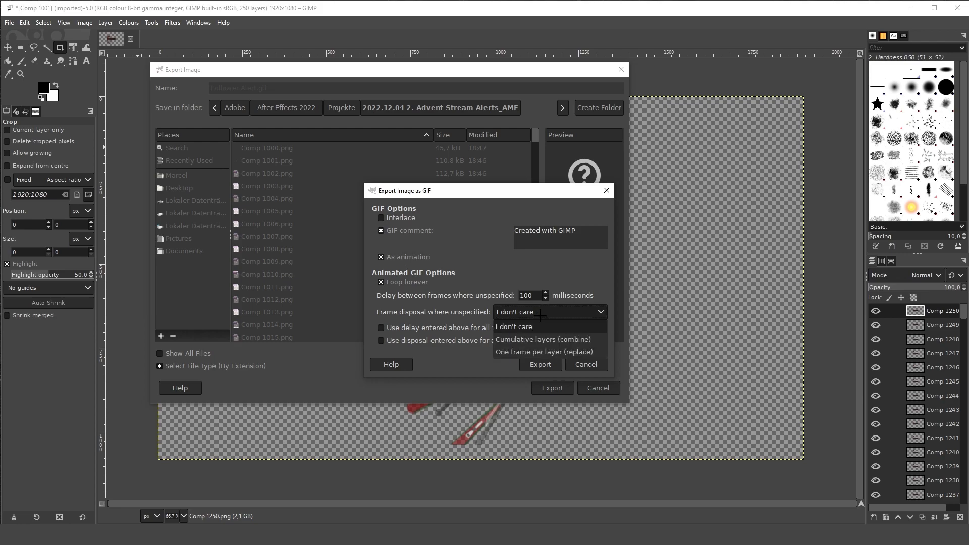
{"action": "left_click", "coordinate": [534, 352]}
{"action": "left_click", "coordinate": [536, 297]}
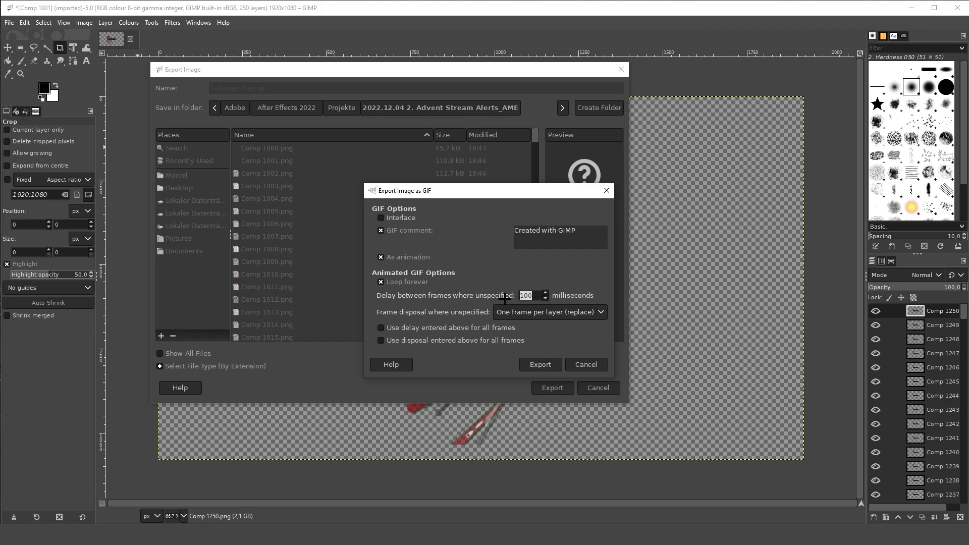
{"action": "type", "text": "20"}
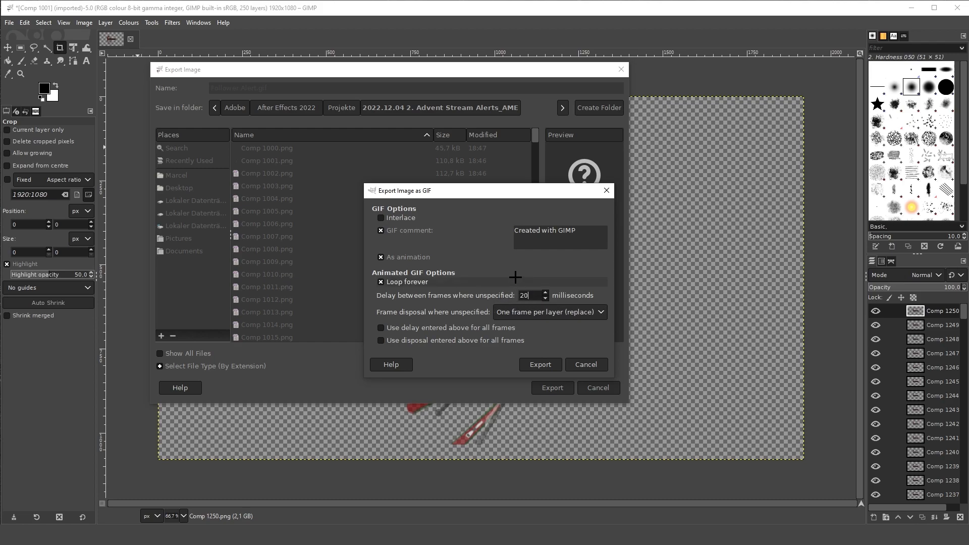
{"action": "key", "text": "shift+Tab"}
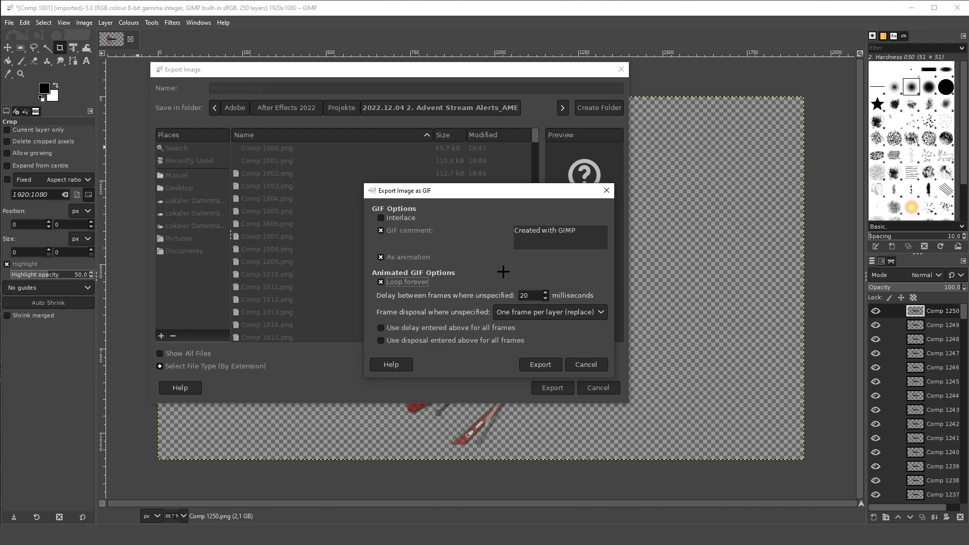
{"action": "left_click", "coordinate": [547, 365]}
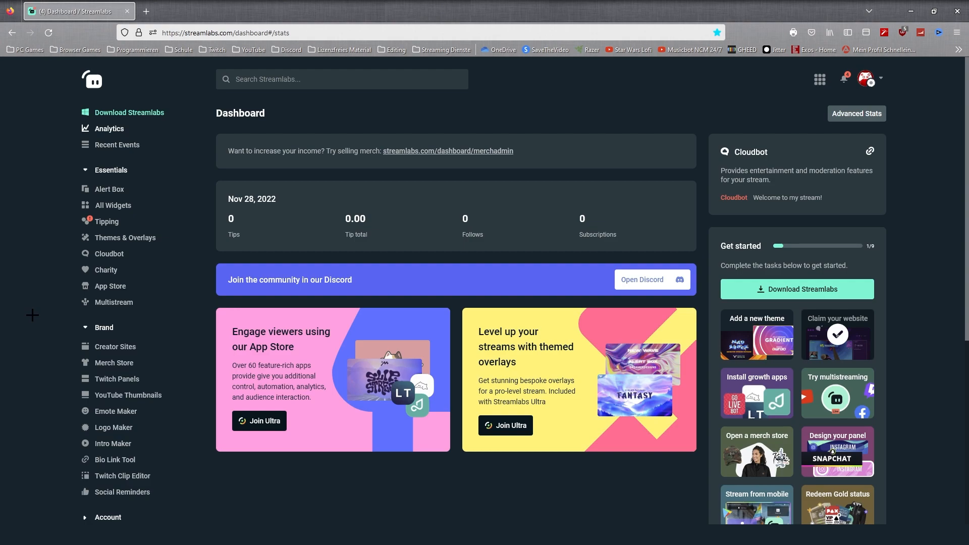
Switch to the Streamlabs dashboard in the browser and open the Alert Box's settings for follows
{"action": "left_click", "coordinate": [106, 189]}
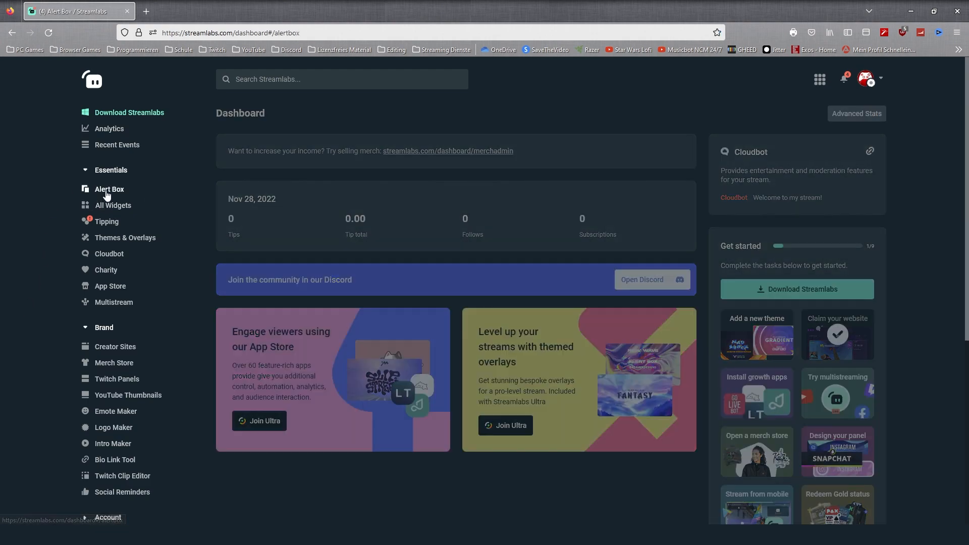
{"action": "scroll", "coordinate": [186, 270], "scroll_direction": "down", "scroll_amount": 4}
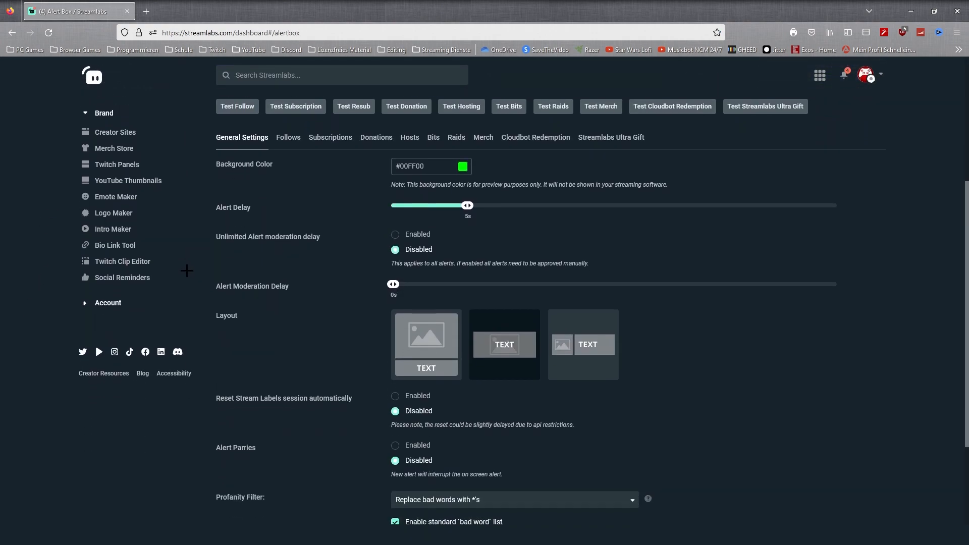
{"action": "scroll", "coordinate": [187, 268], "scroll_direction": "down", "scroll_amount": 3}
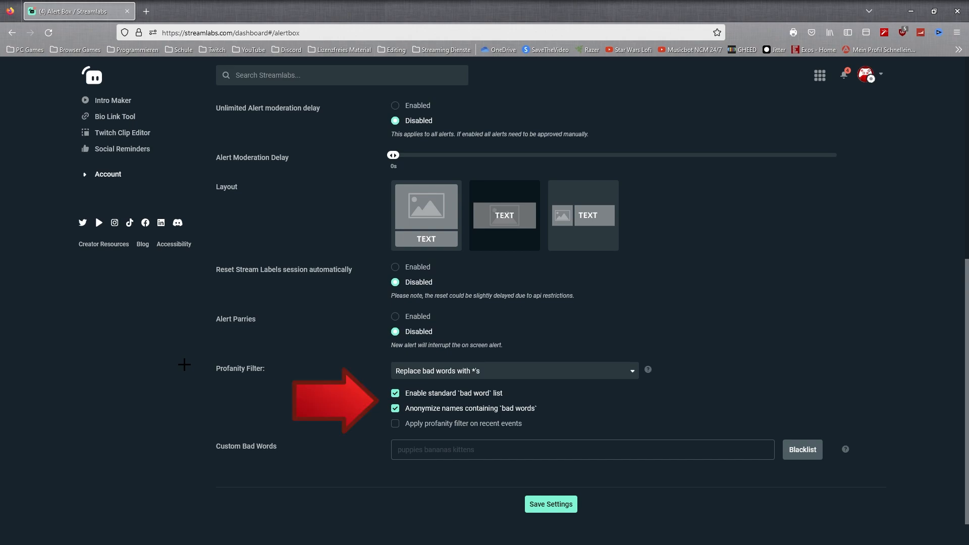
{"action": "scroll", "coordinate": [185, 365], "scroll_direction": "up", "scroll_amount": 4}
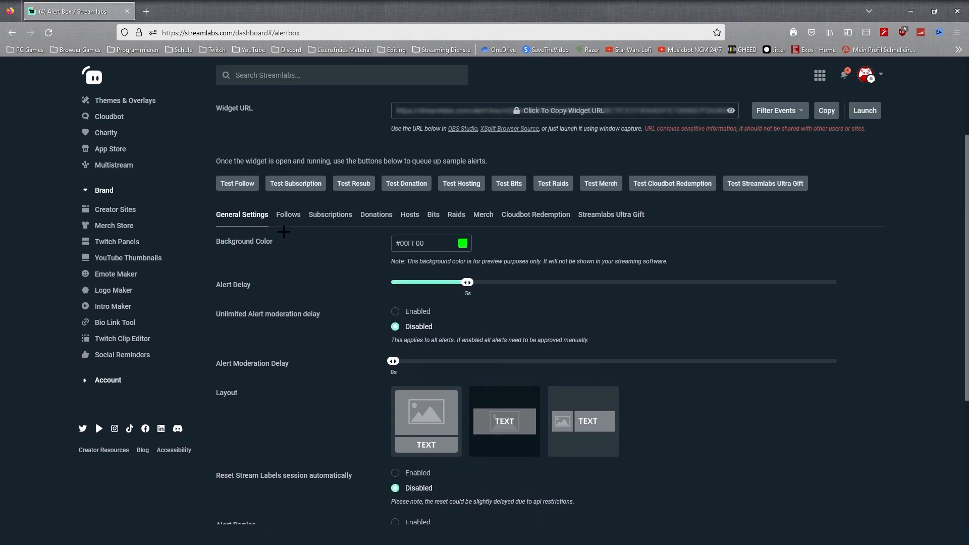
{"action": "left_click", "coordinate": [289, 215]}
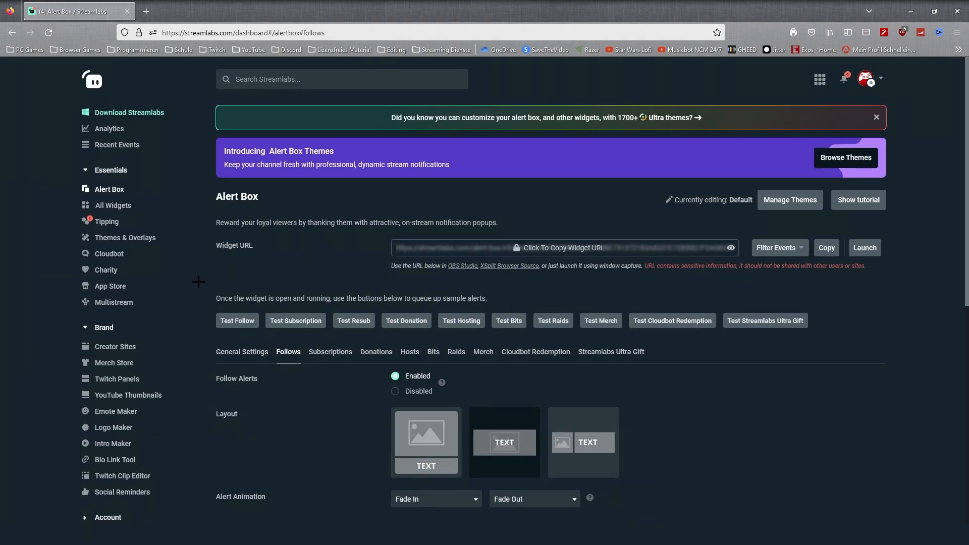
Upload Follower Alert.gif to the images gallery and select it as the follow alert's image
{"action": "scroll", "coordinate": [200, 284], "scroll_direction": "down", "scroll_amount": 1}
{"action": "scroll", "coordinate": [199, 283], "scroll_direction": "down", "scroll_amount": 3}
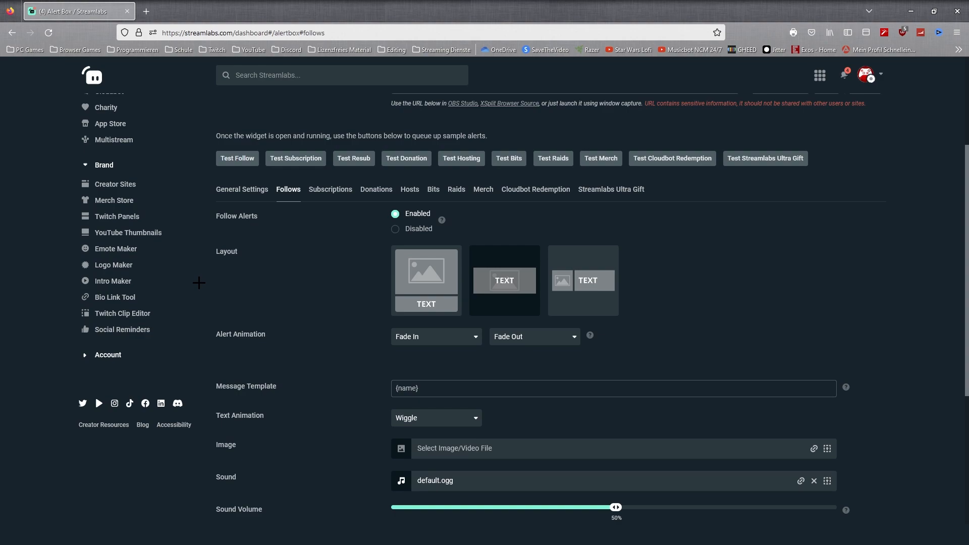
{"action": "scroll", "coordinate": [199, 283], "scroll_direction": "down", "scroll_amount": 2}
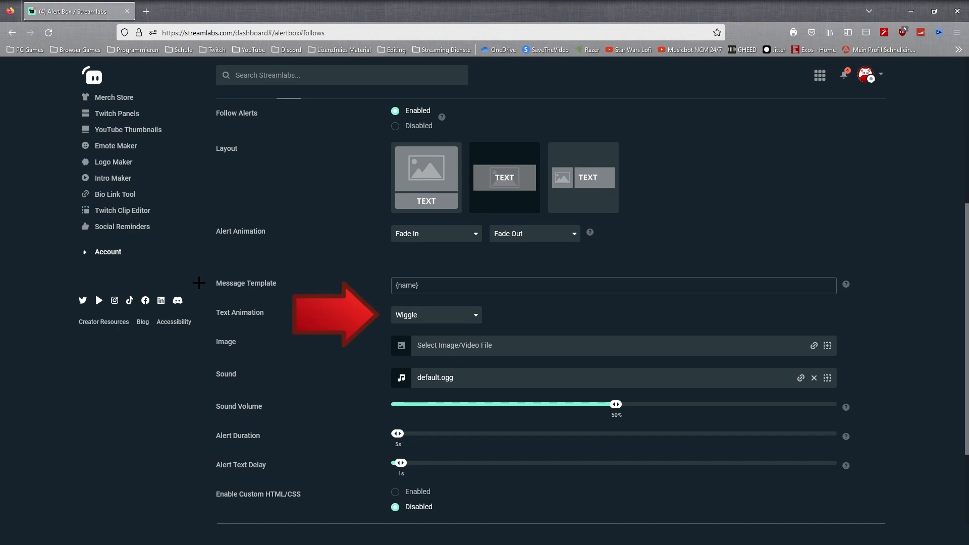
{"action": "scroll", "coordinate": [199, 282], "scroll_direction": "down", "scroll_amount": 1}
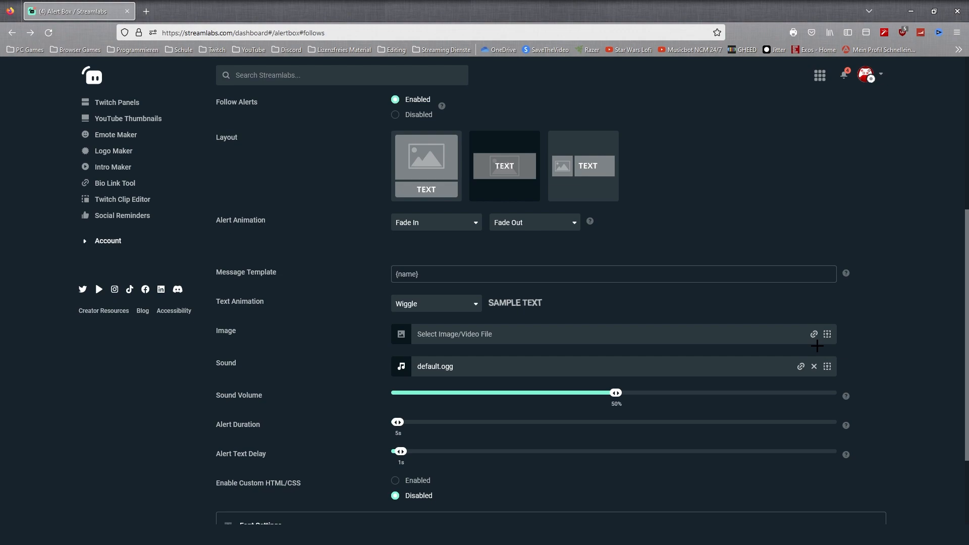
{"action": "left_click", "coordinate": [826, 334]}
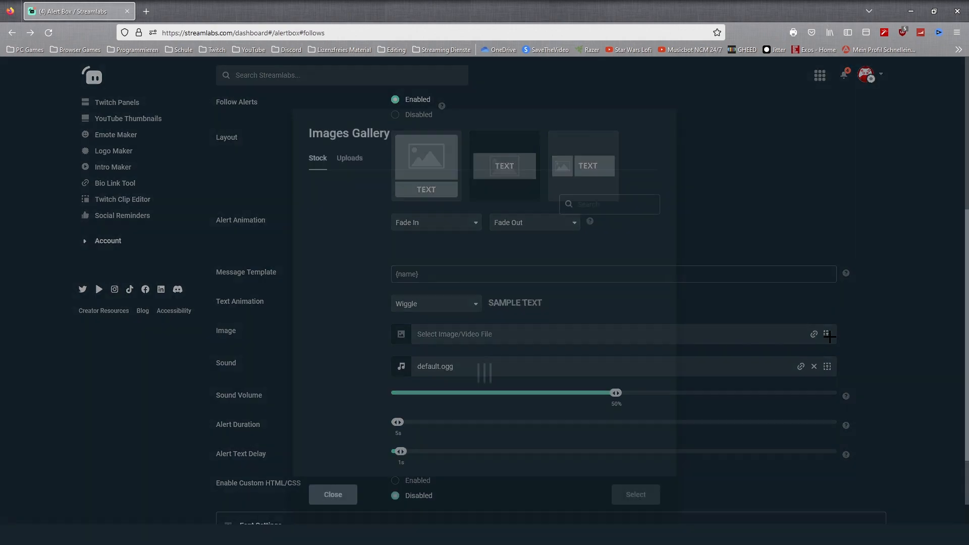
{"action": "left_click", "coordinate": [347, 153]}
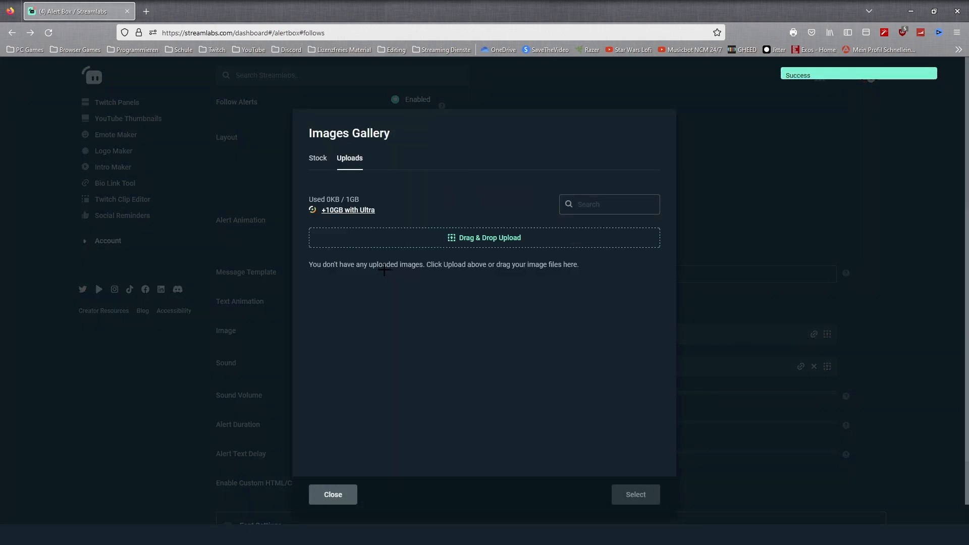
{"action": "key", "text": "alt+Tab"}
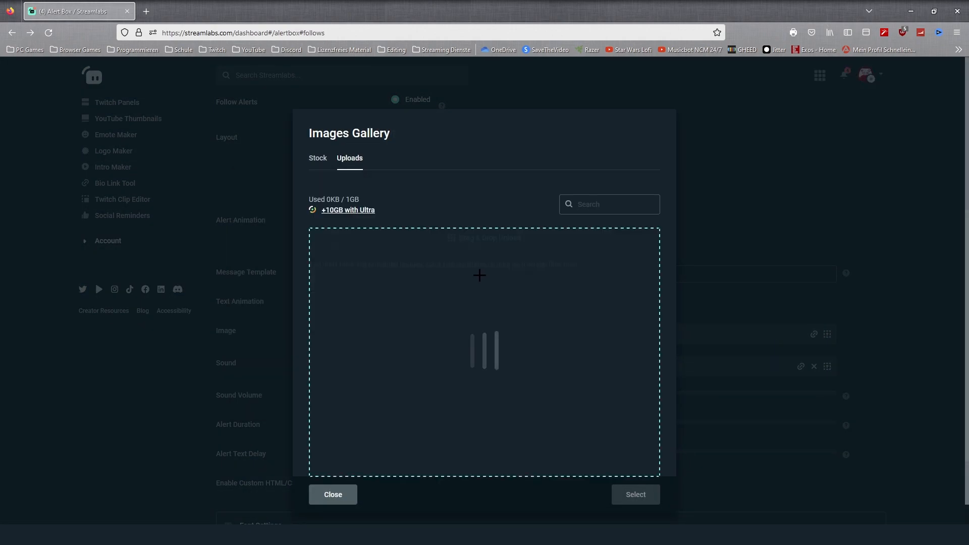
{"action": "left_click", "coordinate": [352, 296]}
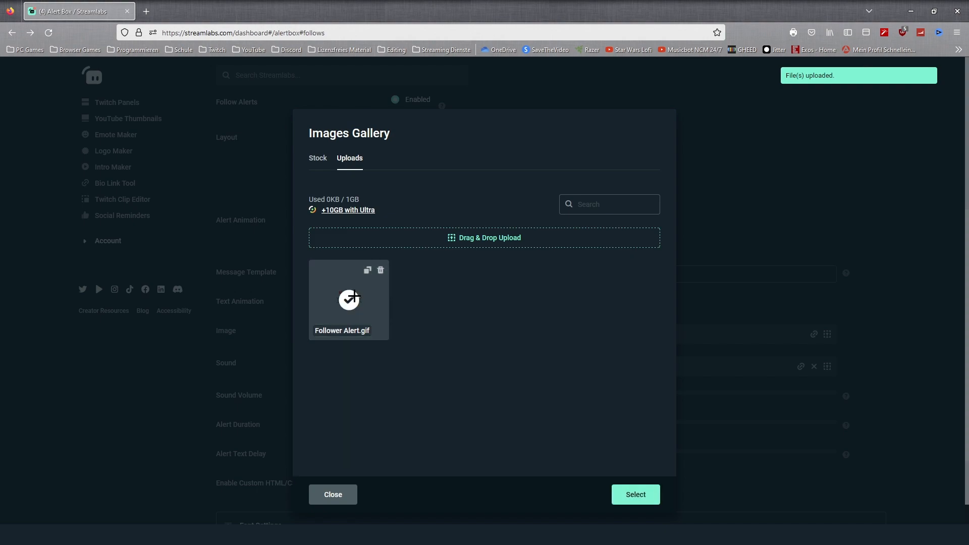
{"action": "left_click", "coordinate": [636, 495]}
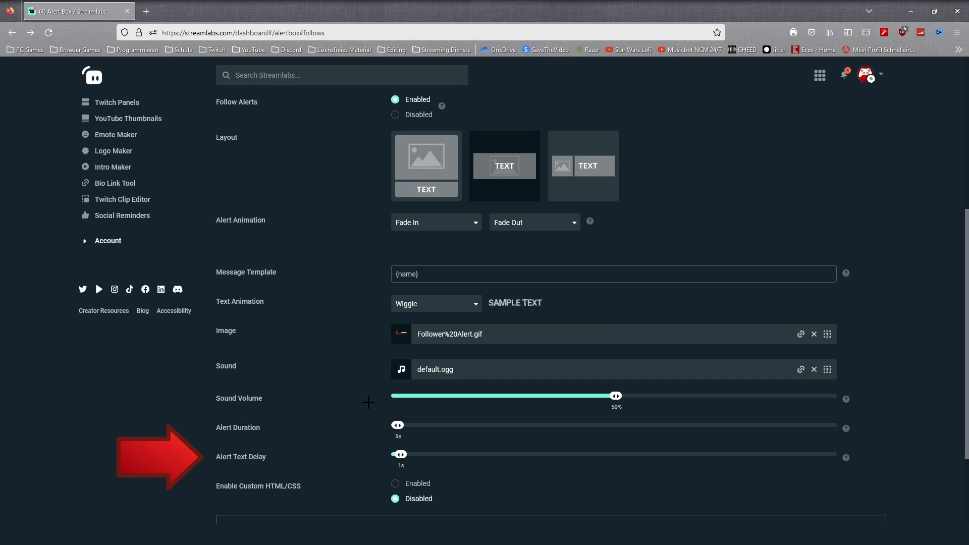
Expand the follow alert's font settings and save the Alert Box settings
{"action": "scroll", "coordinate": [368, 402], "scroll_direction": "down", "scroll_amount": 3}
{"action": "left_click", "coordinate": [230, 413]}
{"action": "scroll", "coordinate": [208, 414], "scroll_direction": "down", "scroll_amount": 1}
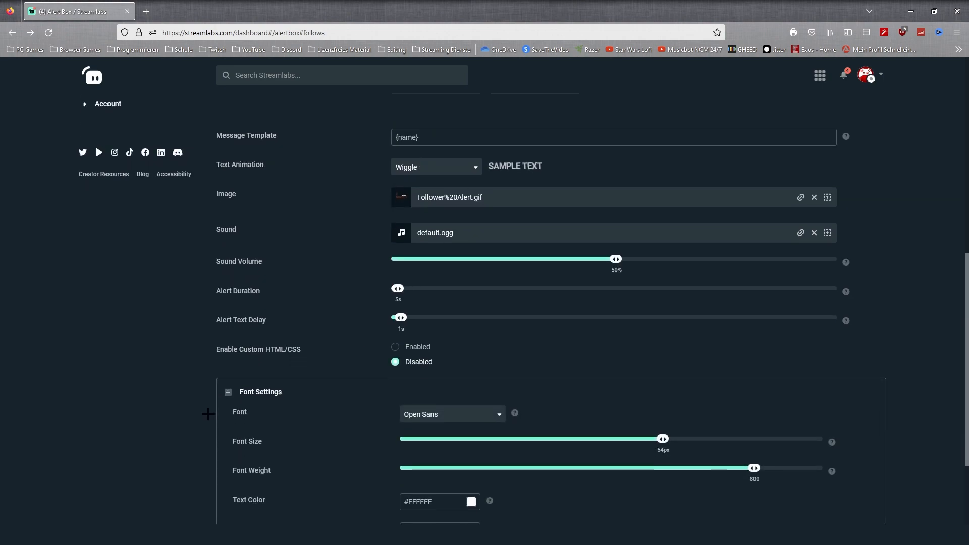
{"action": "scroll", "coordinate": [208, 414], "scroll_direction": "down", "scroll_amount": 2}
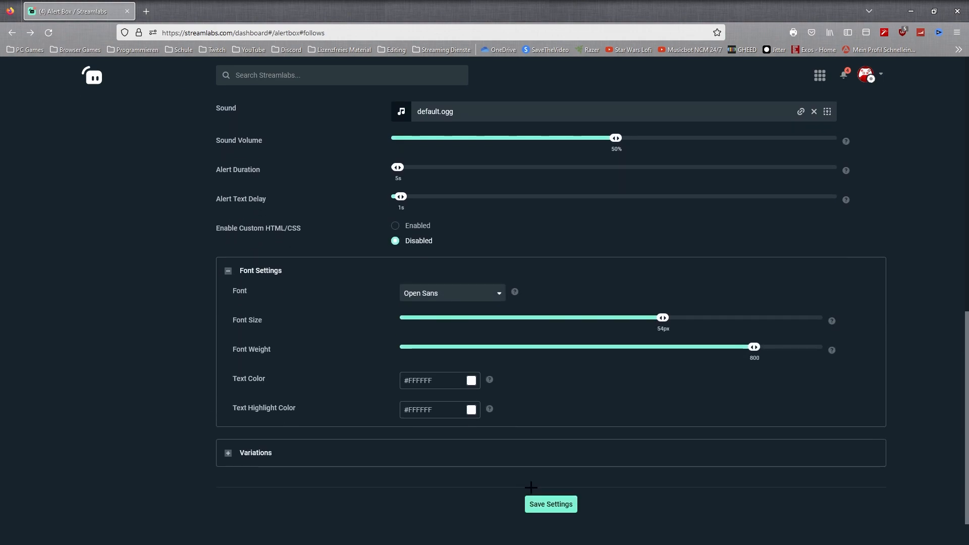
{"action": "left_click", "coordinate": [560, 508]}
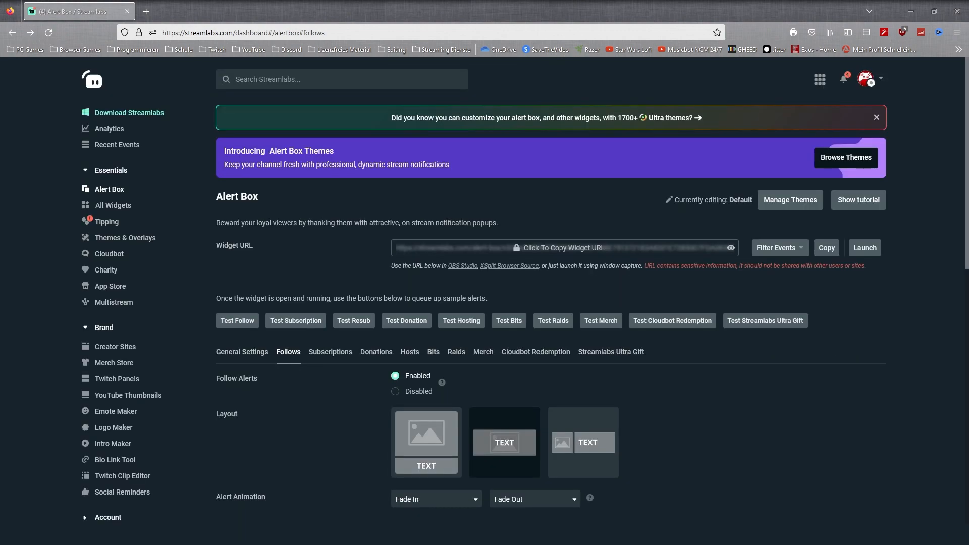
Copy the Alert Box widget URL, switch to OBS Studio and add a Browser source named Follow Alerts
{"action": "left_click", "coordinate": [827, 248]}
{"action": "left_click", "coordinate": [600, 340]}
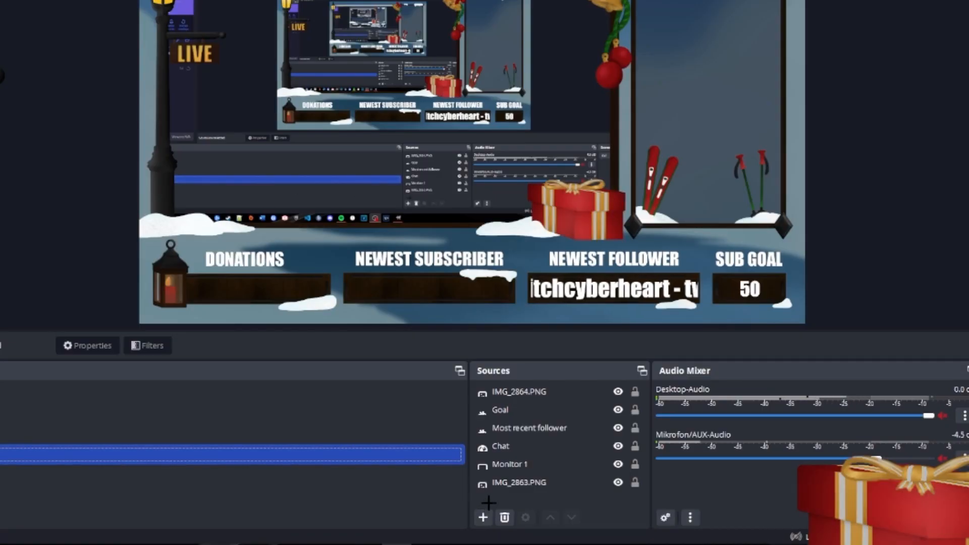
{"action": "right_click", "coordinate": [489, 499]}
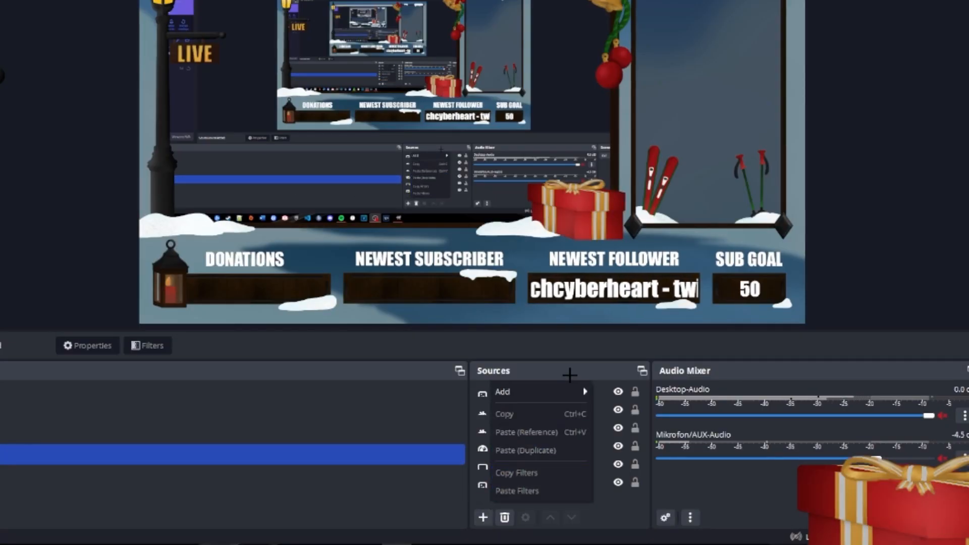
{"action": "mouse_move", "coordinate": [563, 390]}
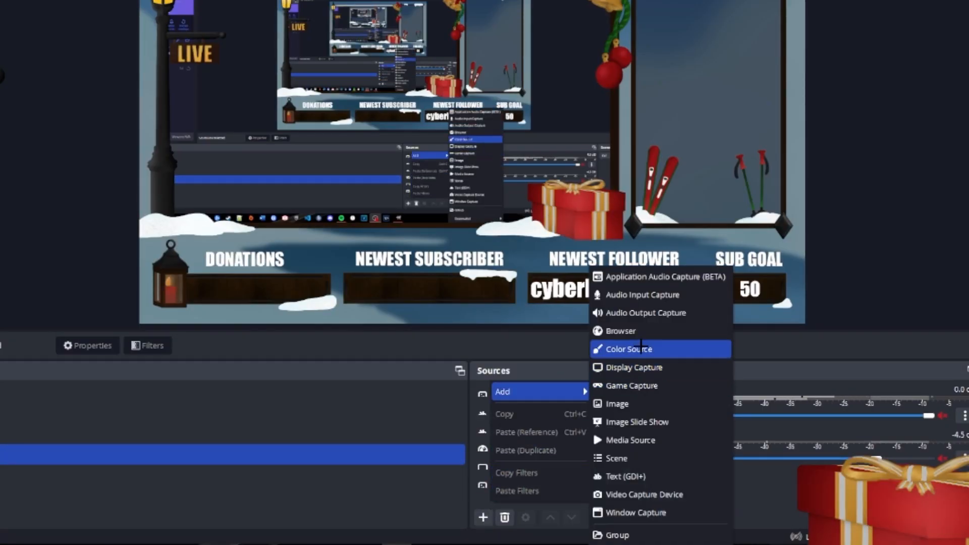
{"action": "left_click", "coordinate": [620, 331]}
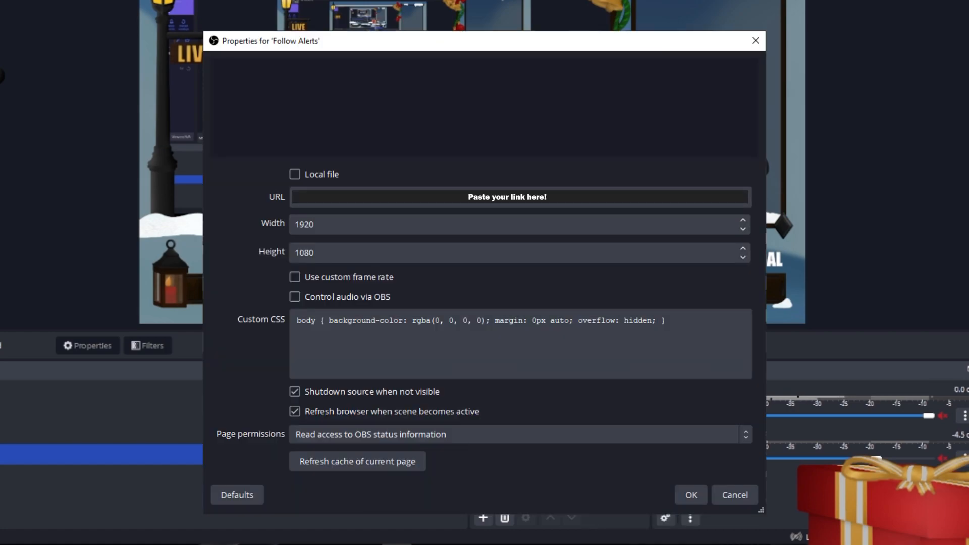